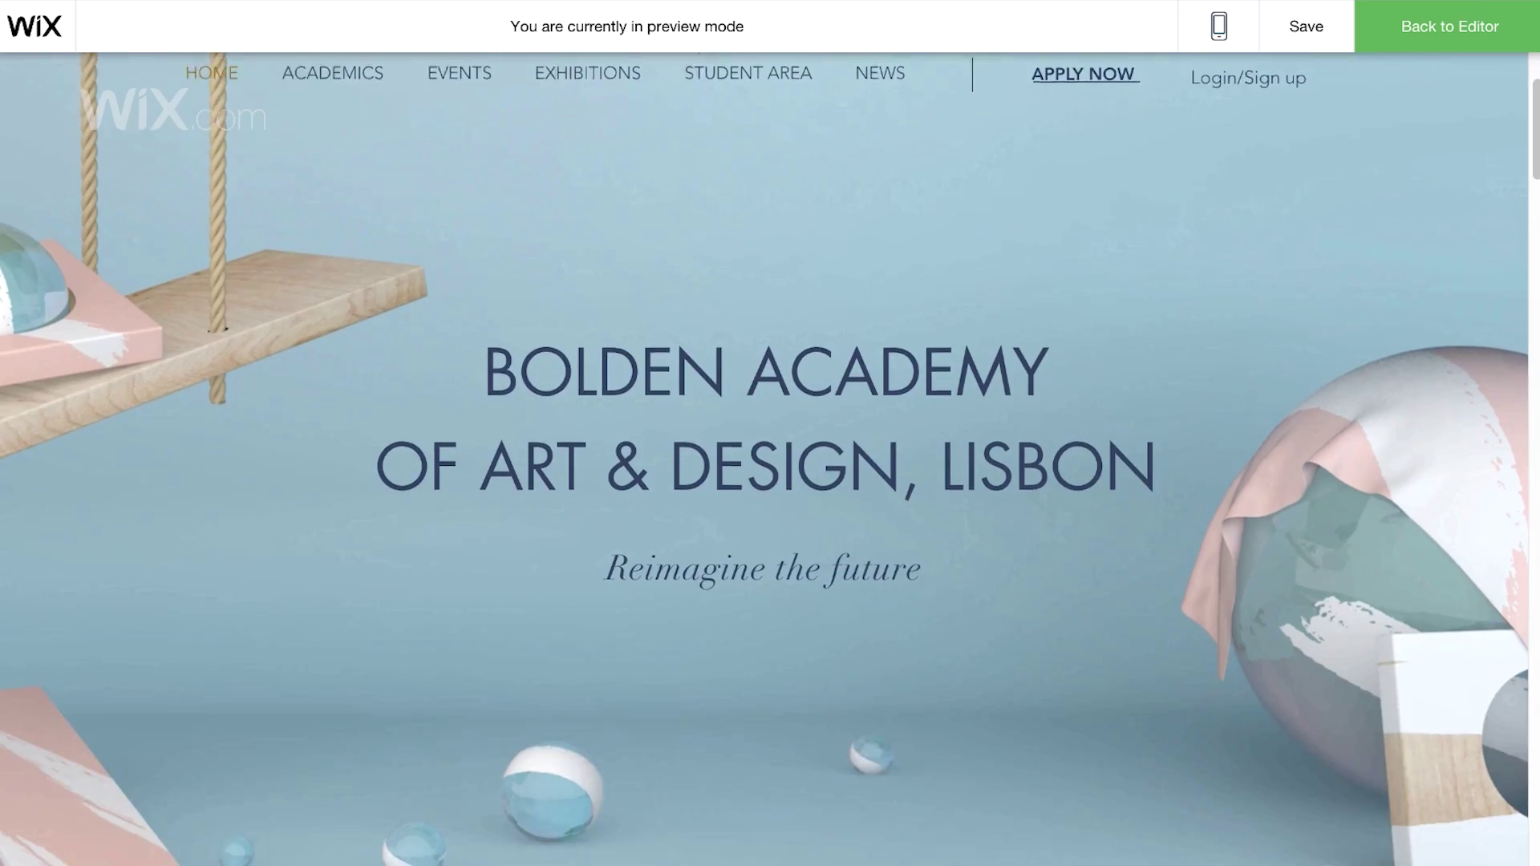
# Examine the previewed home page and the Advanced Design Studies and Architectural Computation course pages
pyautogui.scroll(-9, 770, 458)
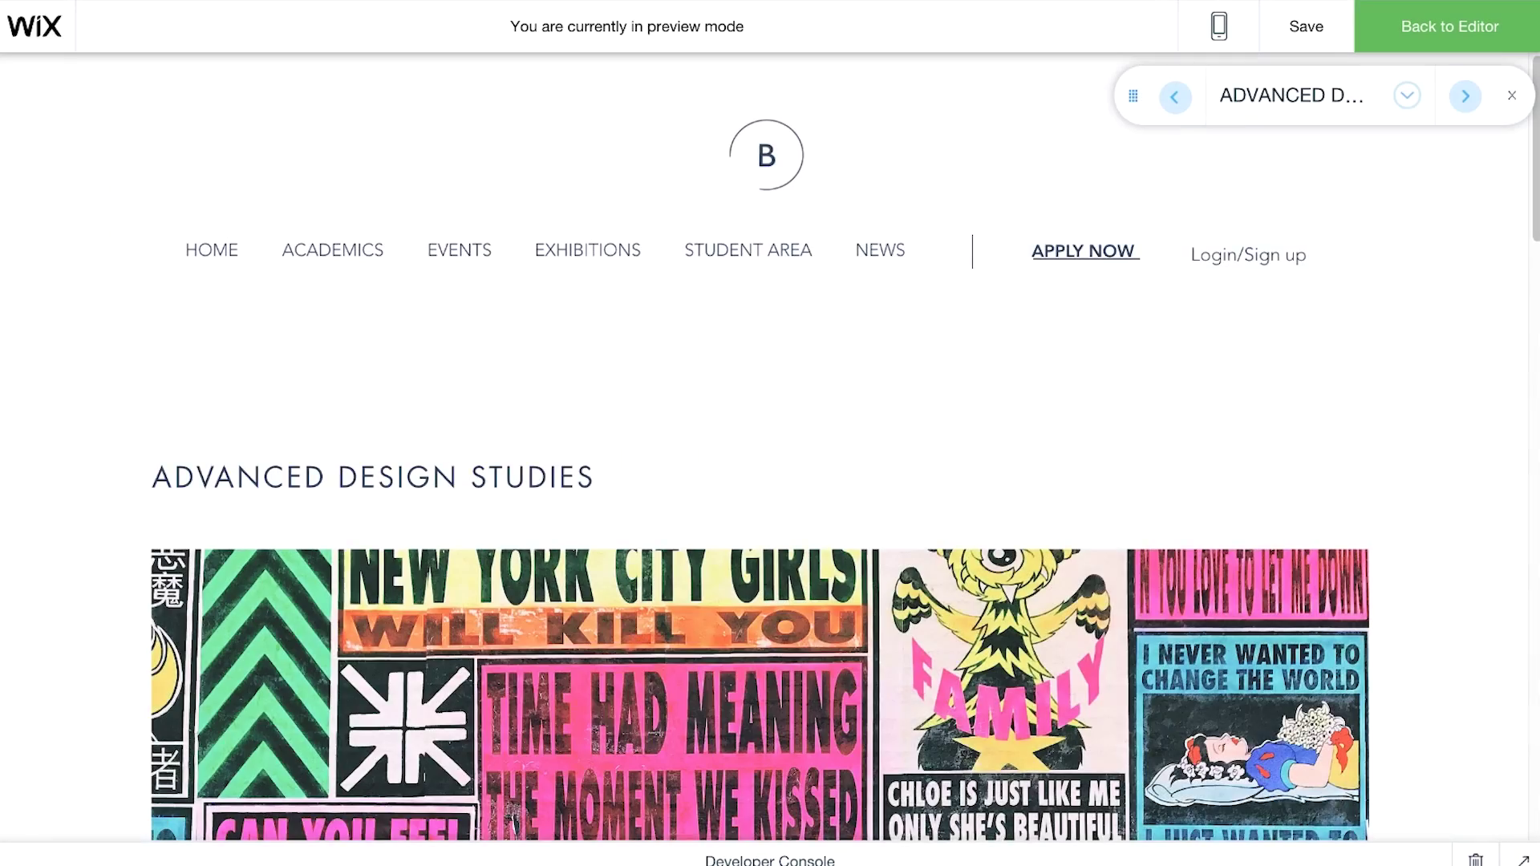
pyautogui.scroll(-5, 770, 481)
pyautogui.scroll(-9, 770, 457)
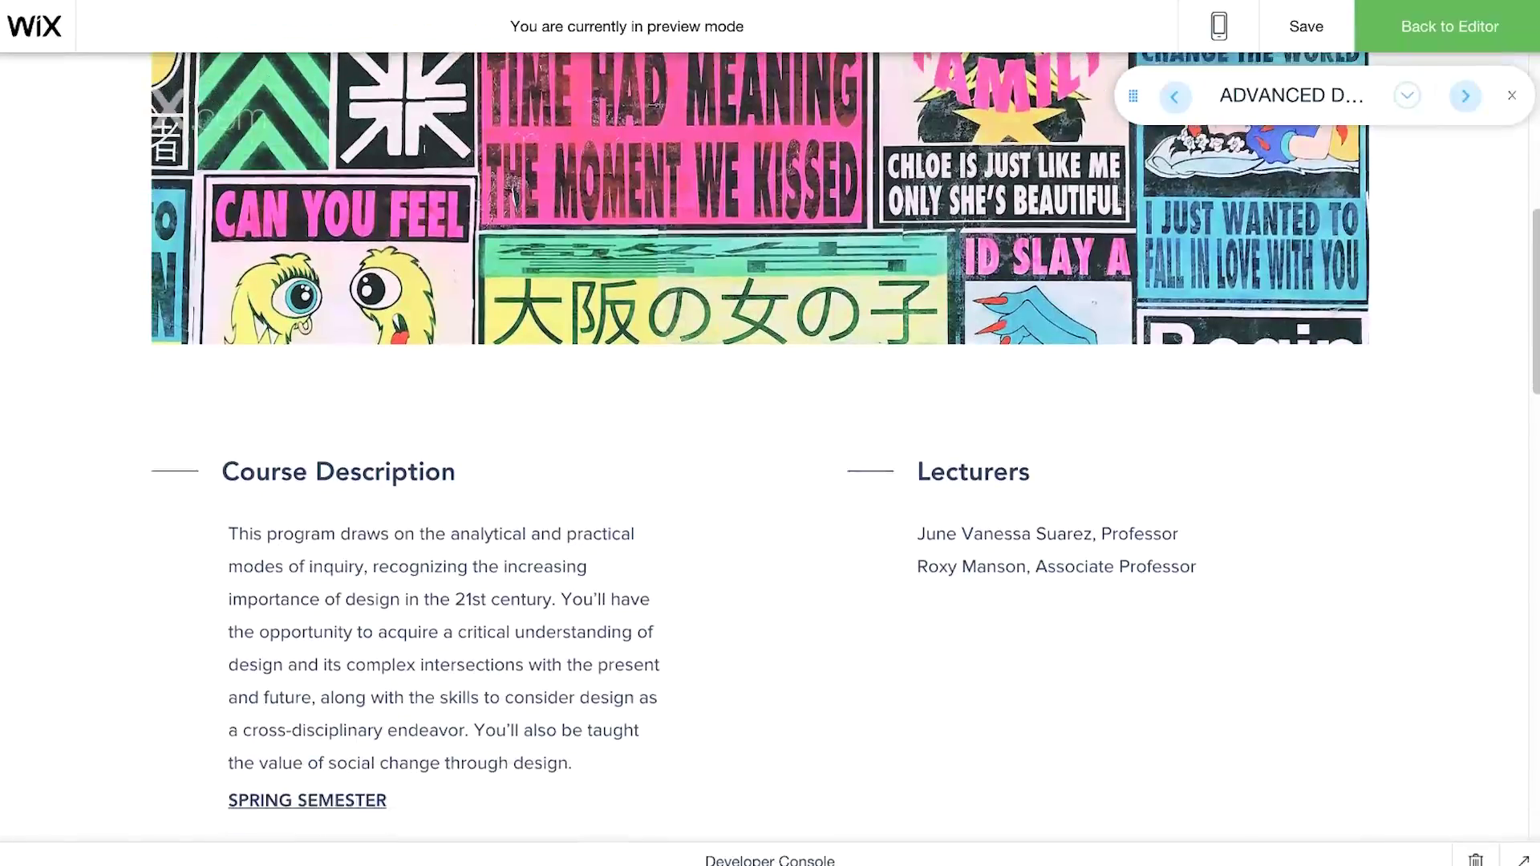
pyautogui.scroll(-8, 770, 458)
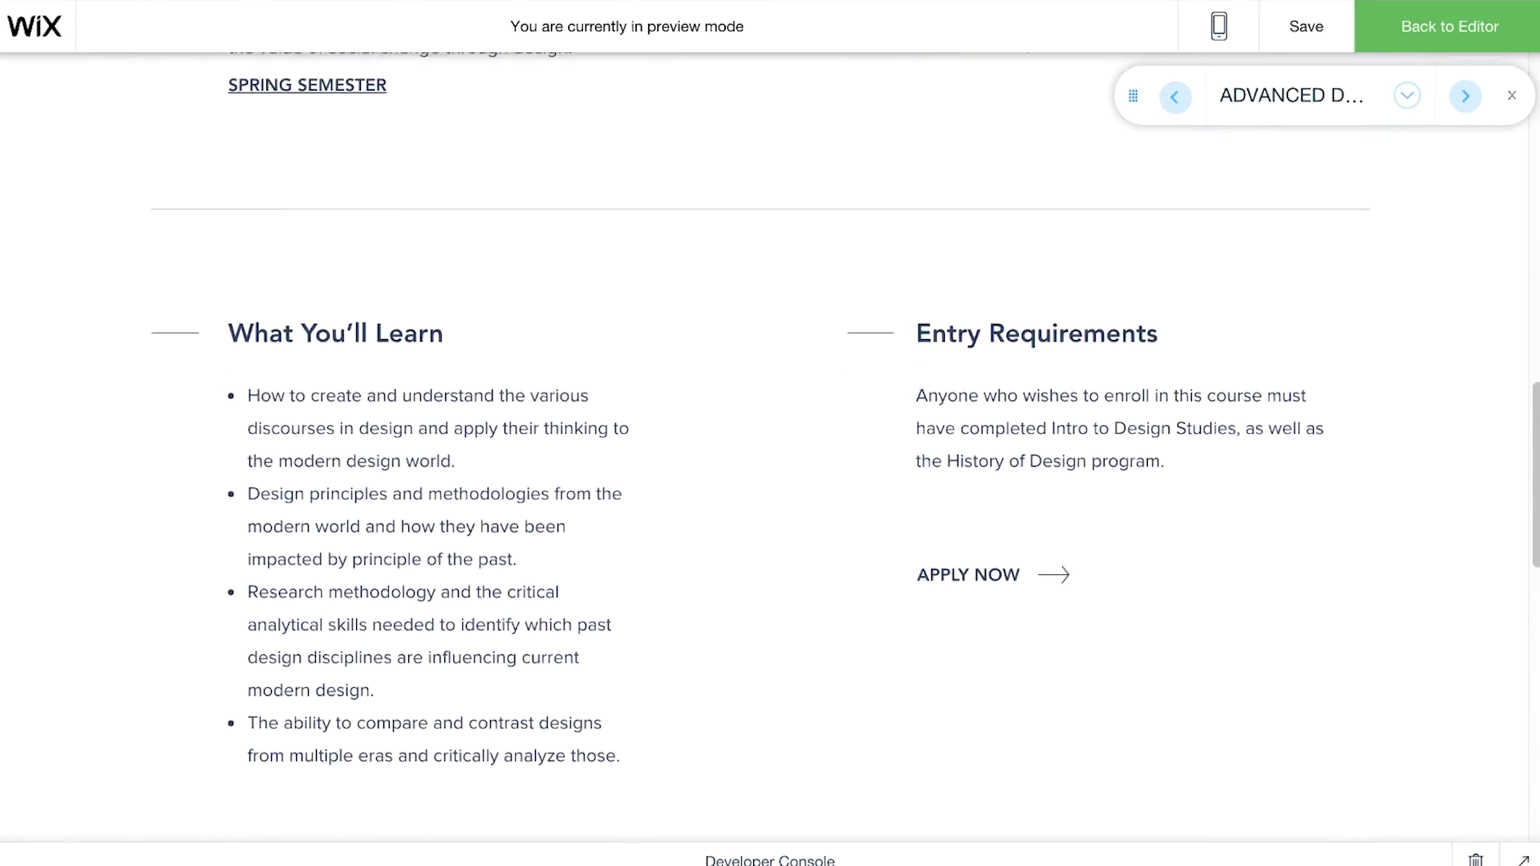
pyautogui.click(1466, 97)
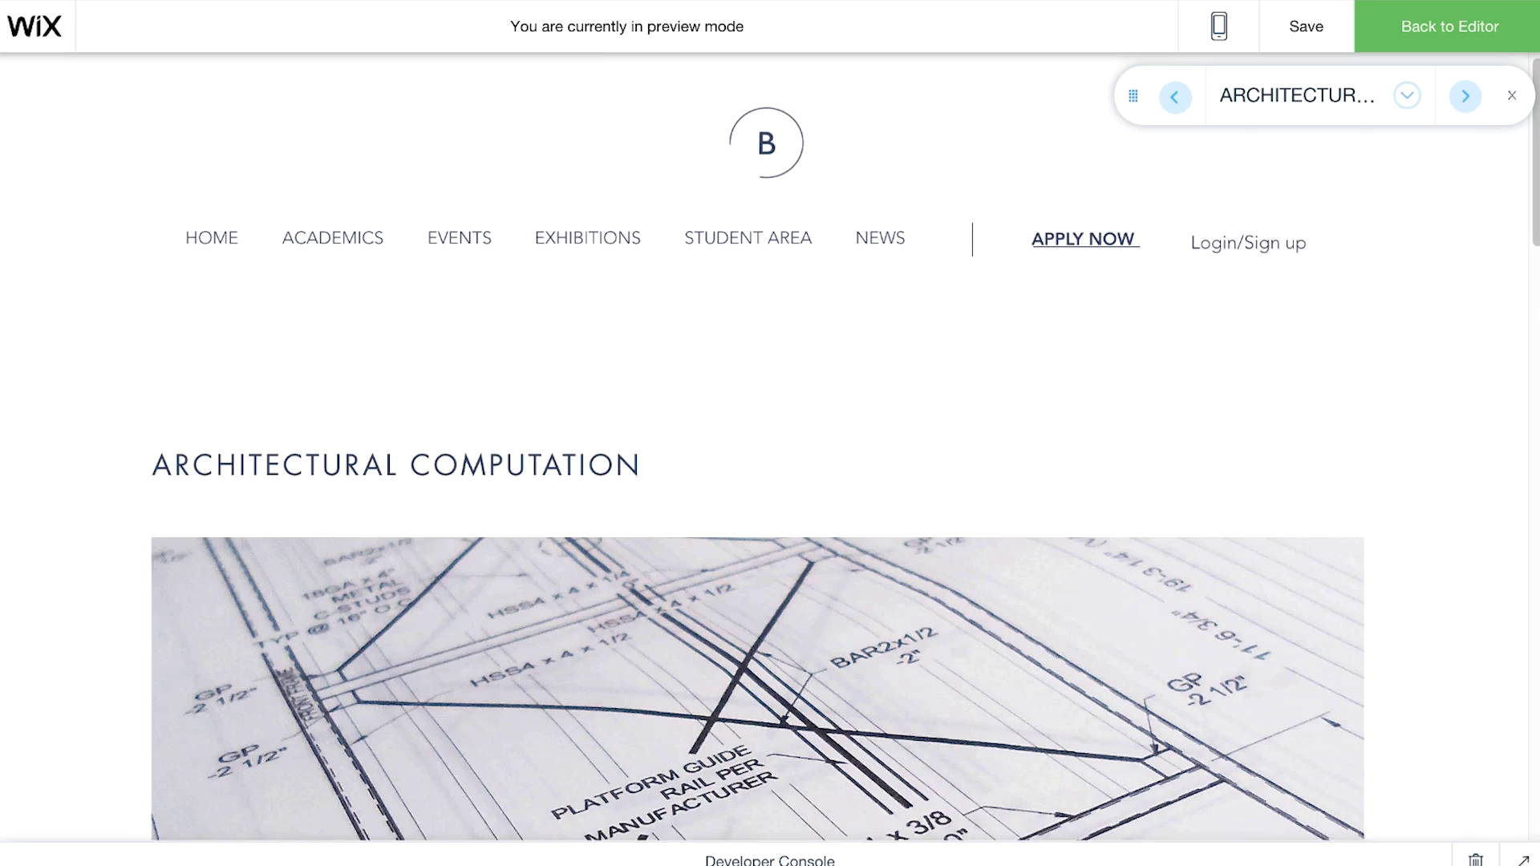
pyautogui.scroll(-5, 770, 481)
pyautogui.scroll(-10, 770, 457)
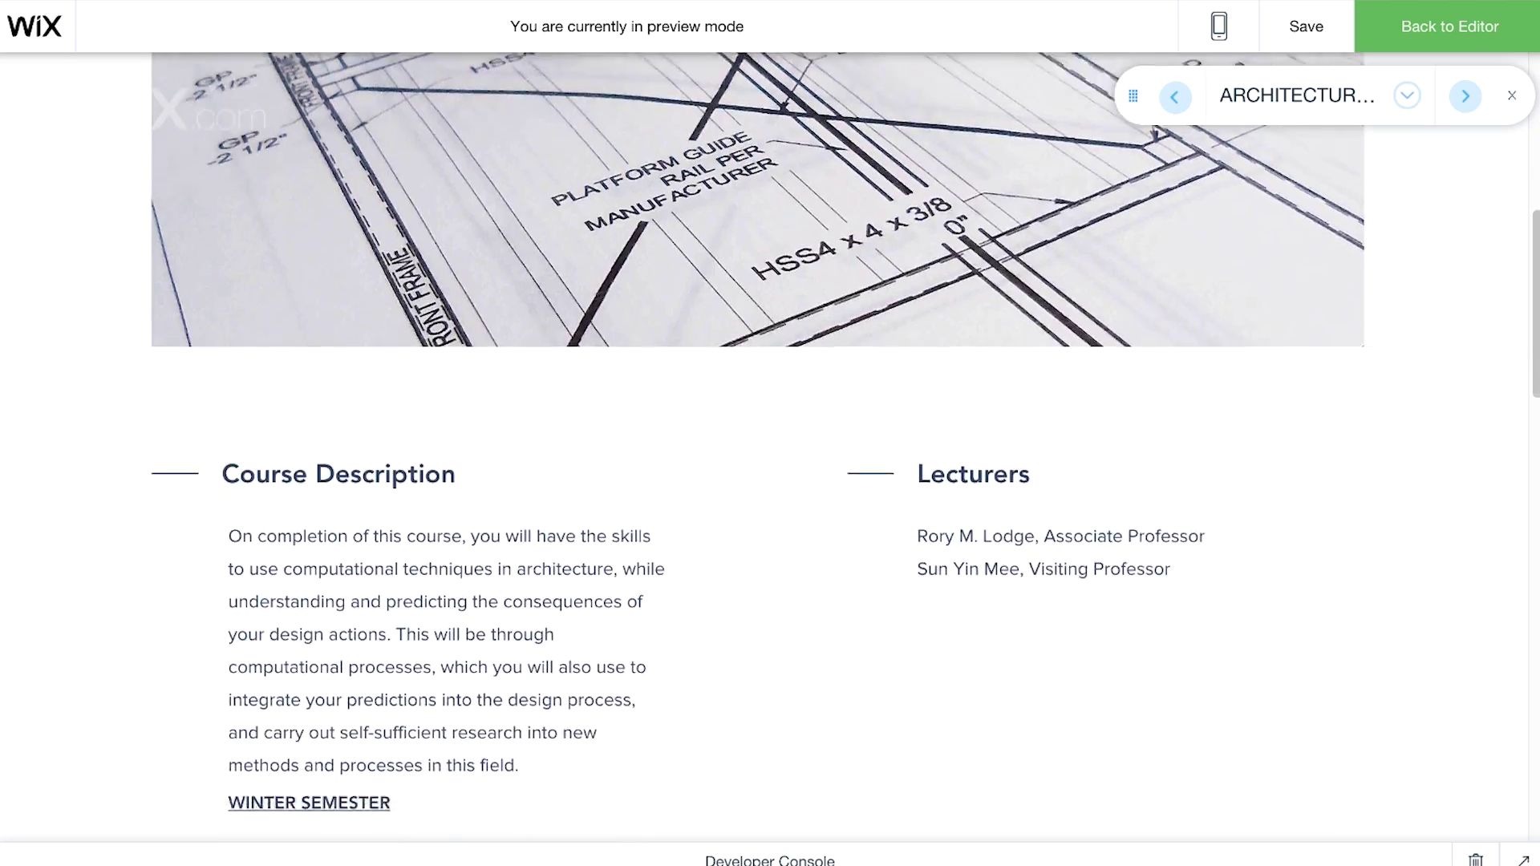
pyautogui.scroll(-2, 770, 457)
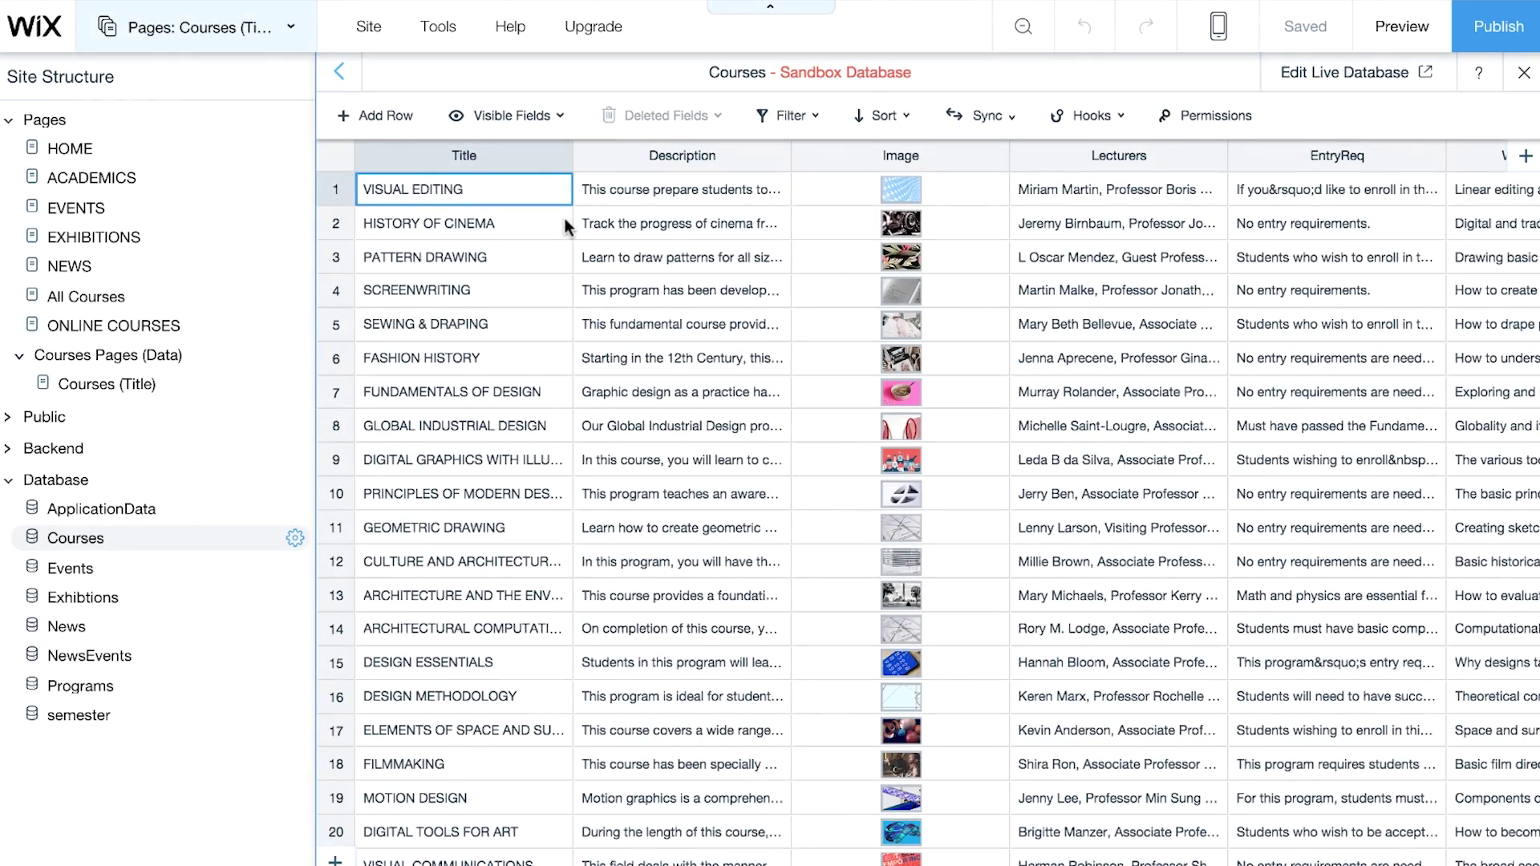
# Review the rows of the existing Courses collection and the course table on the previewed All Courses page
pyautogui.scroll(-5, 565, 218)
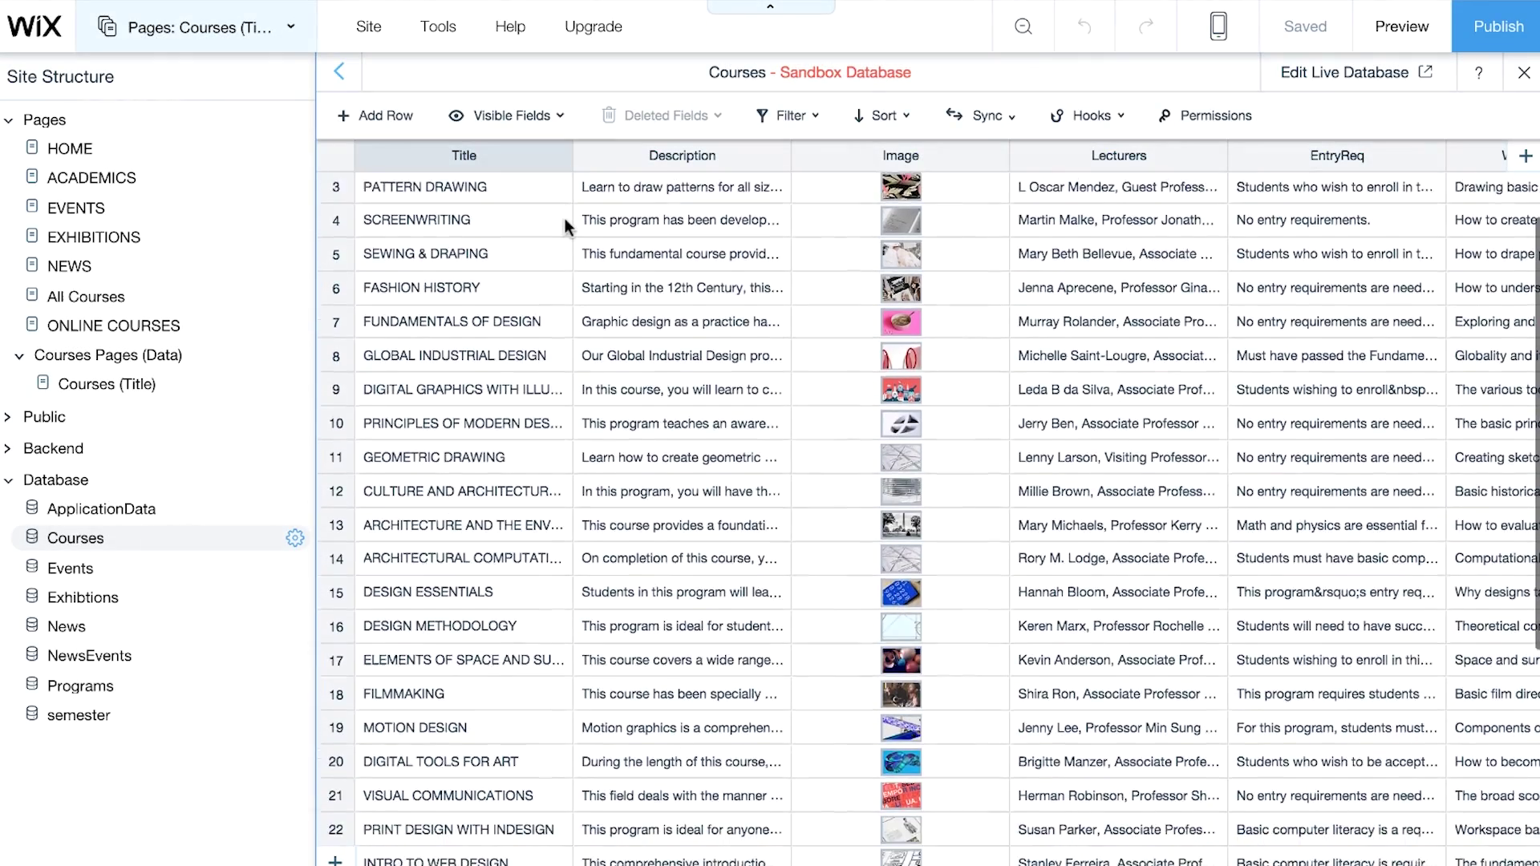
pyautogui.scroll(-1, 565, 218)
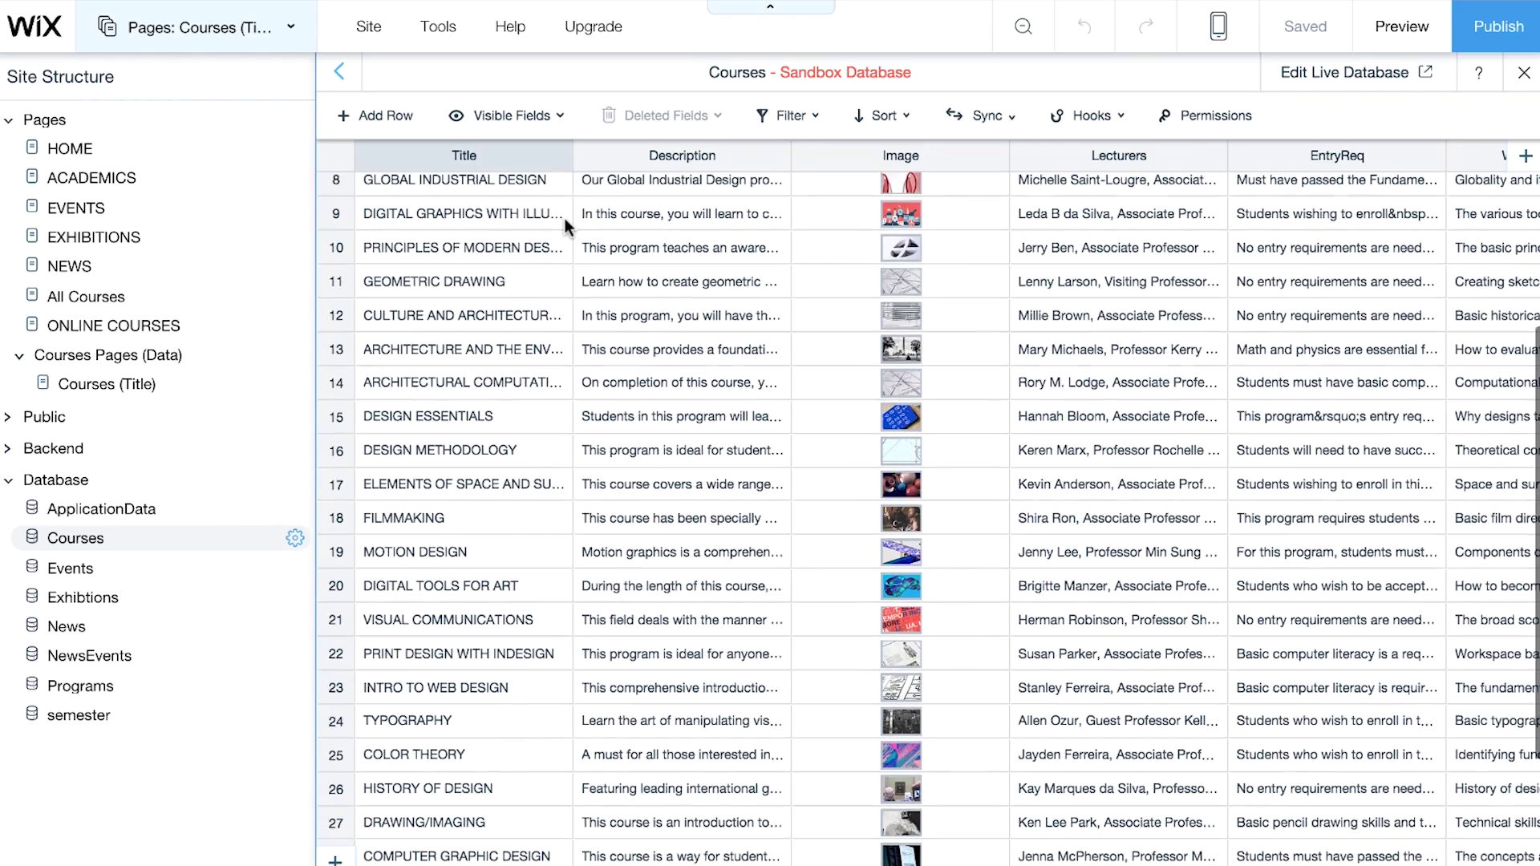
pyautogui.scroll(7, 565, 218)
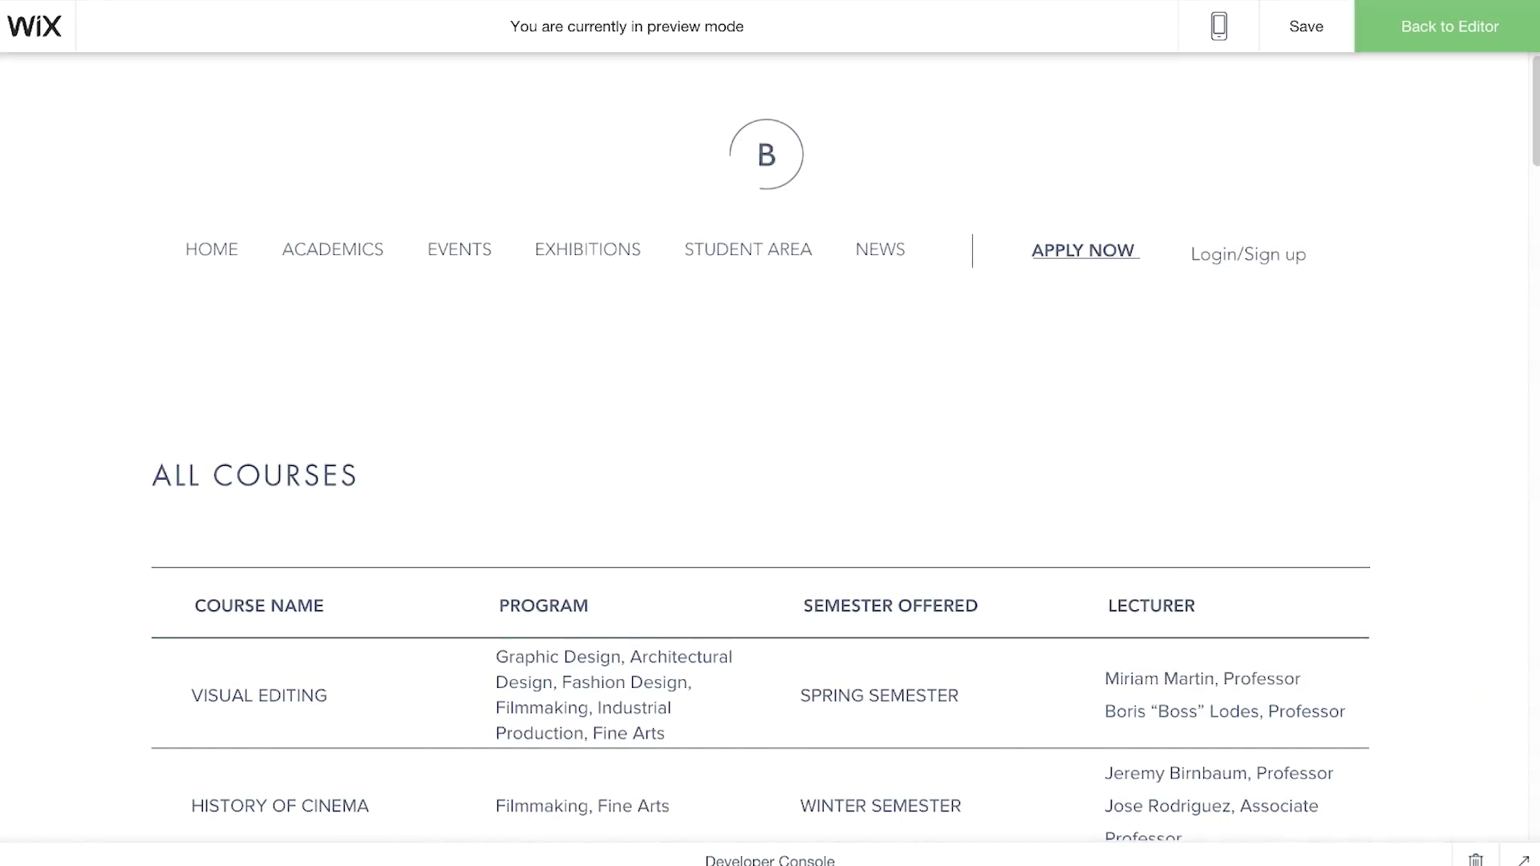
pyautogui.scroll(-5, 770, 449)
pyautogui.scroll(-4, 770, 449)
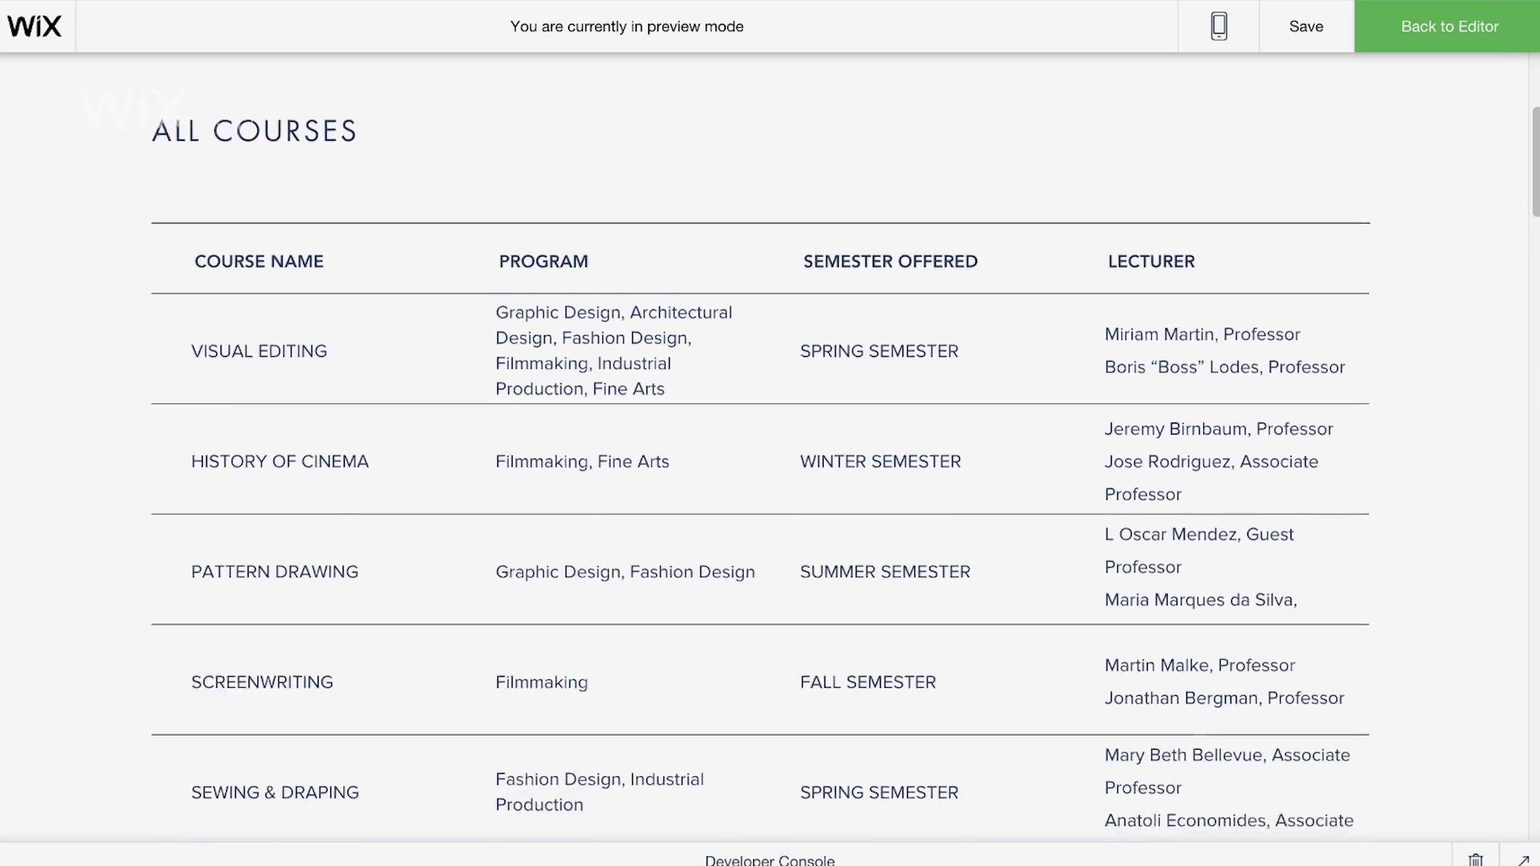
pyautogui.scroll(-4, 770, 449)
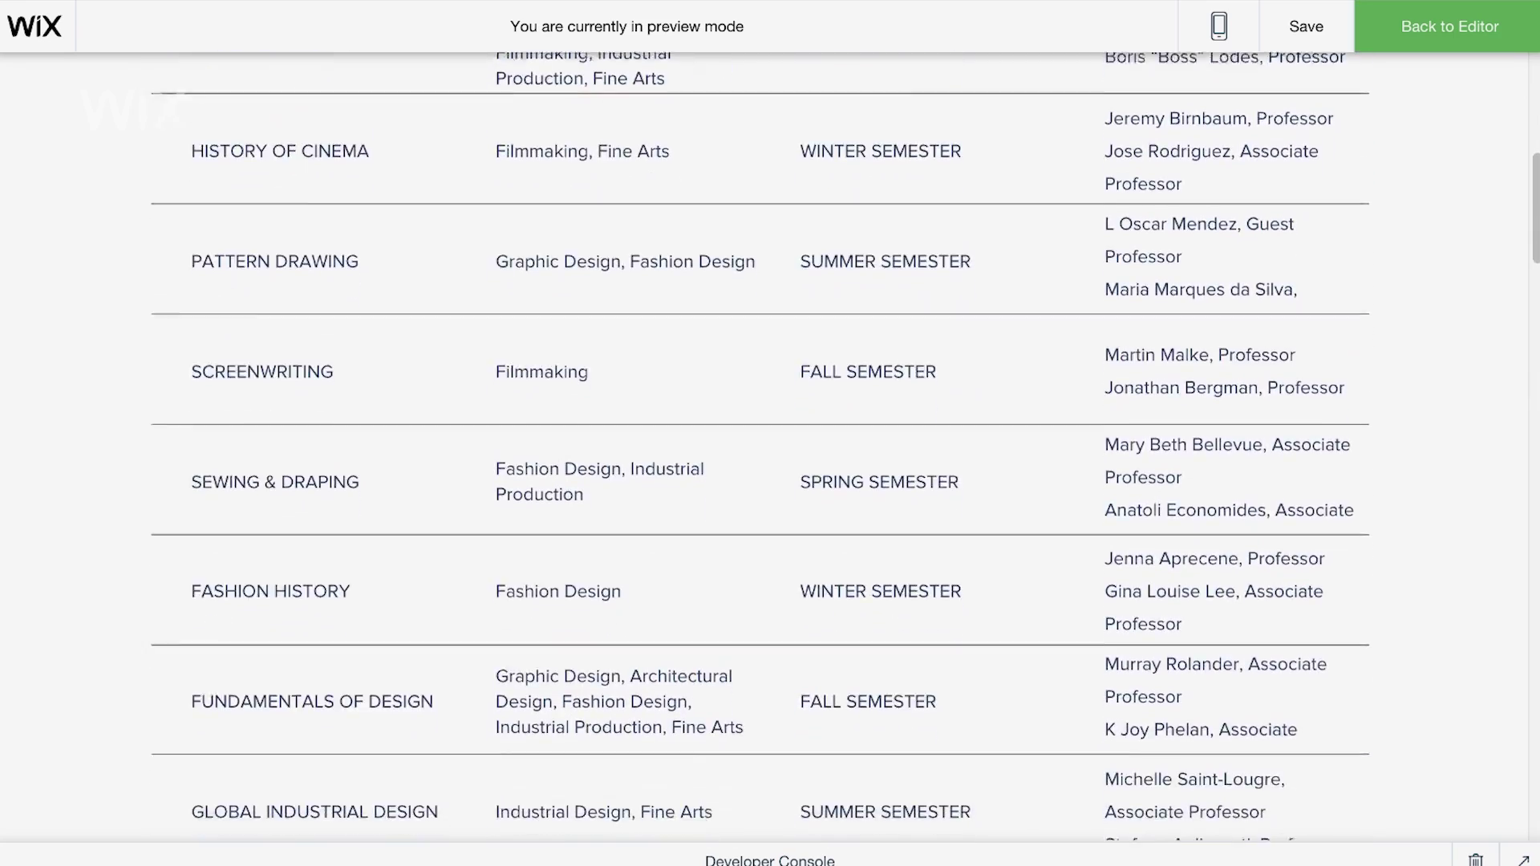
pyautogui.scroll(-3, 770, 450)
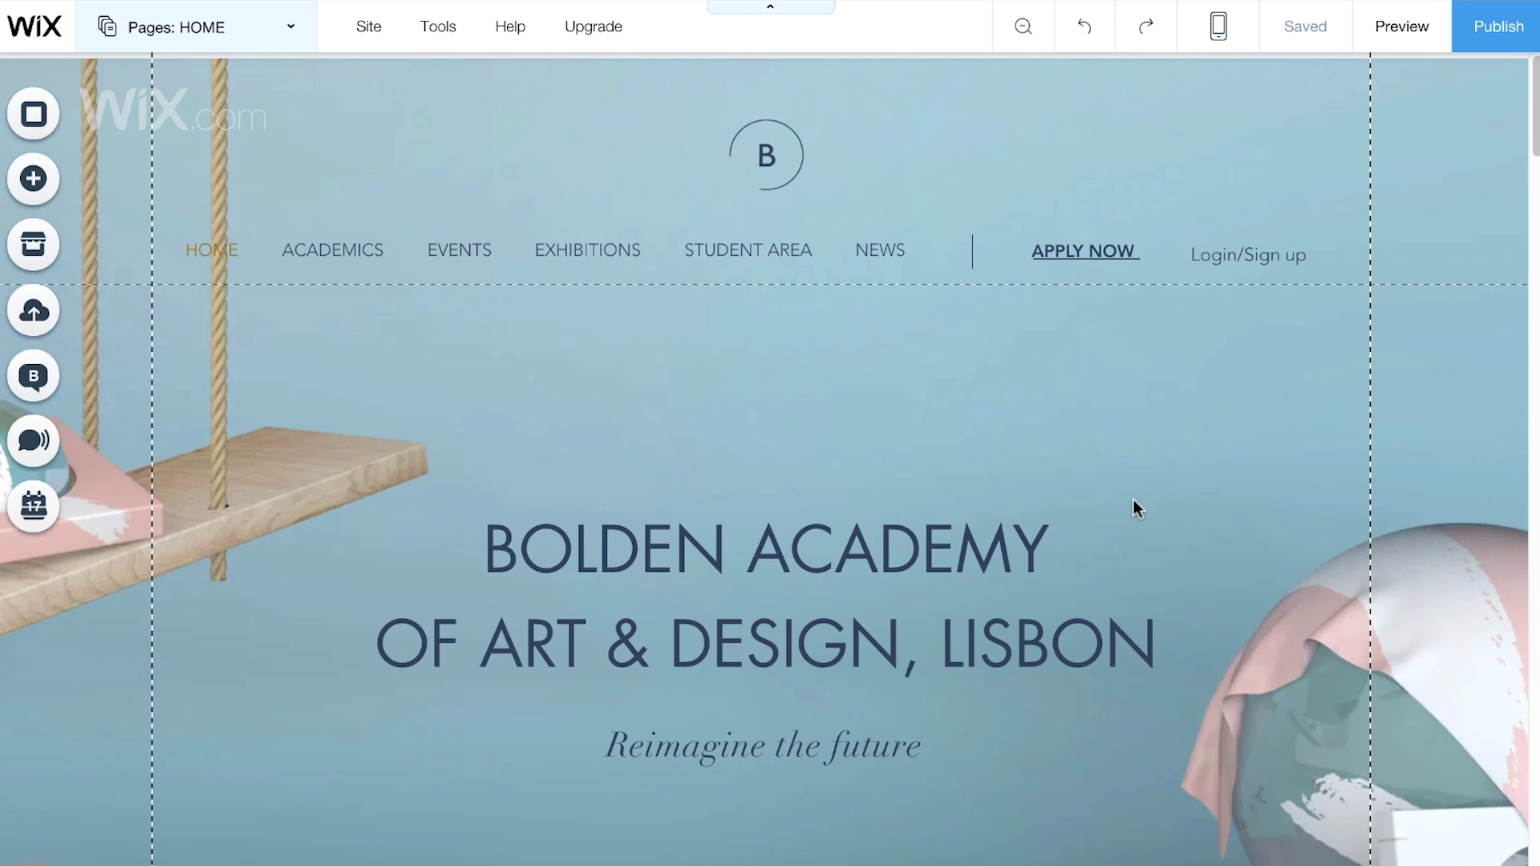
# Turn on Developer Tools for the site
pyautogui.click(438, 28)
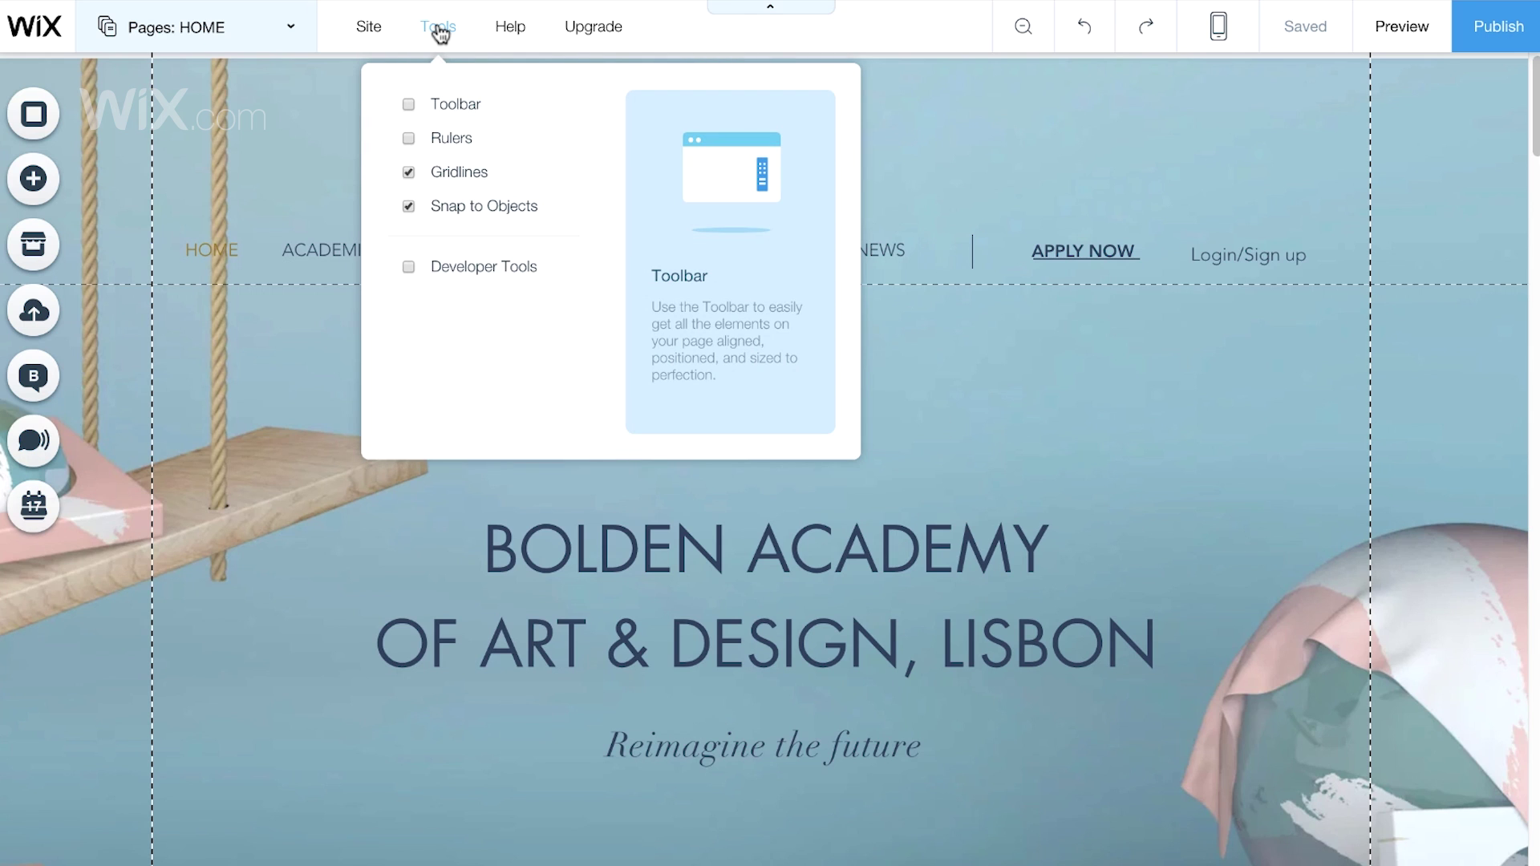
pyautogui.click(408, 267)
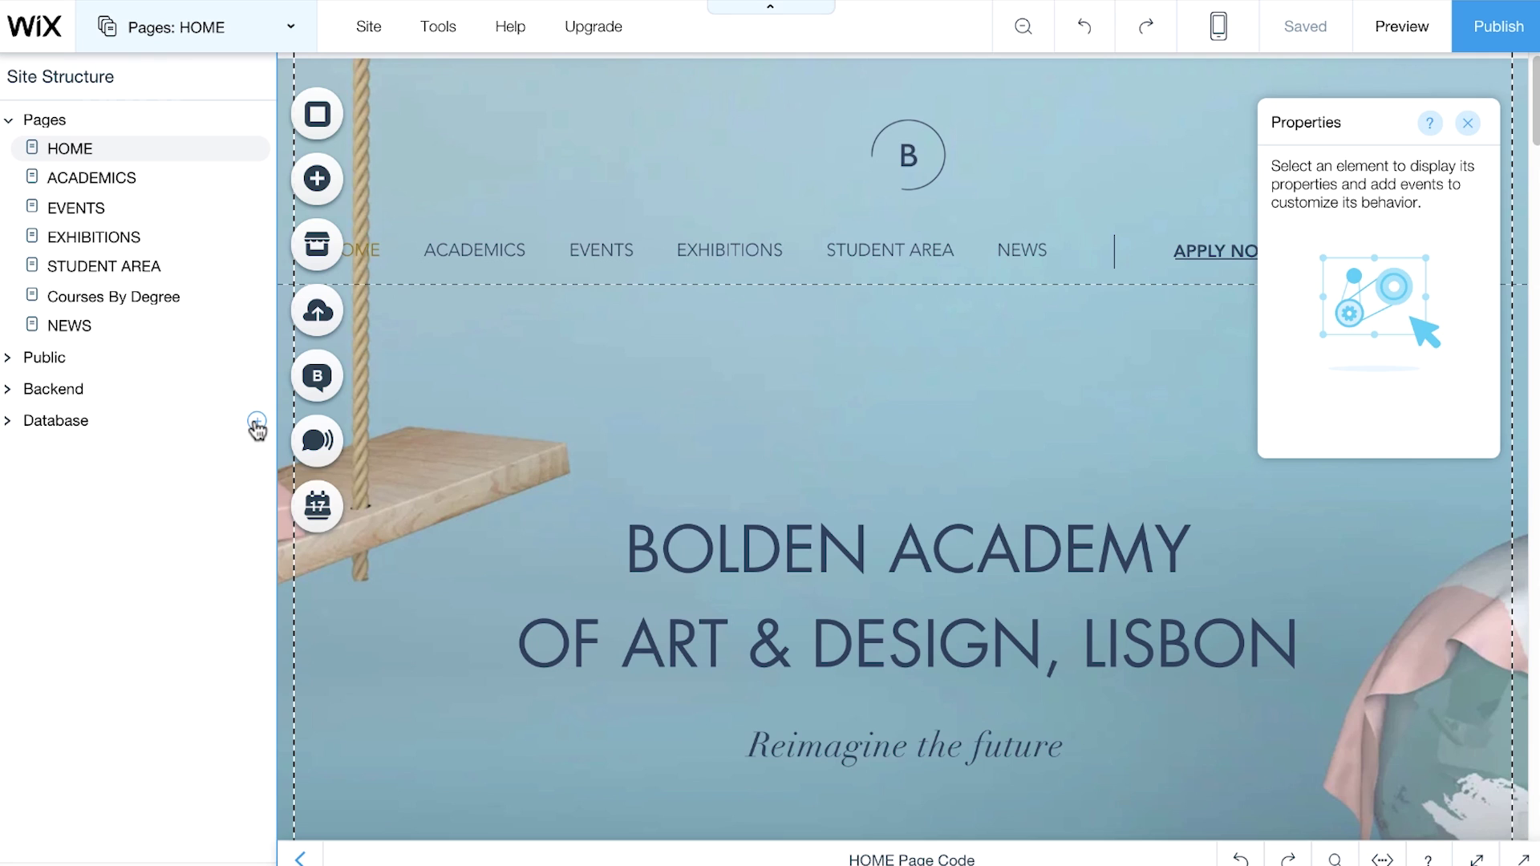
# Create a new database collection named courses with the Site Content permission option
pyautogui.click(257, 423)
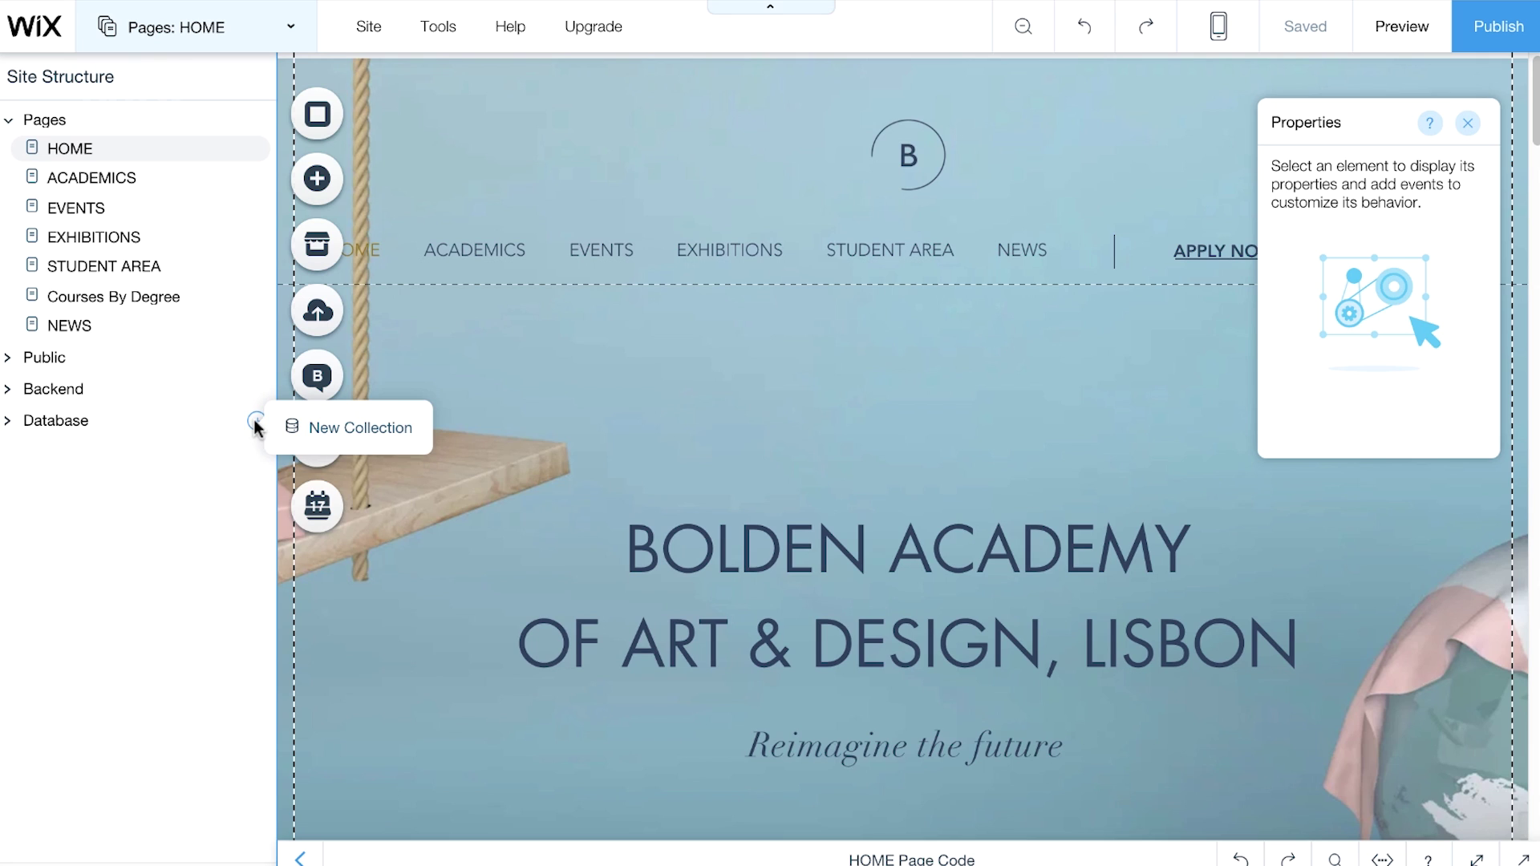
pyautogui.click(361, 428)
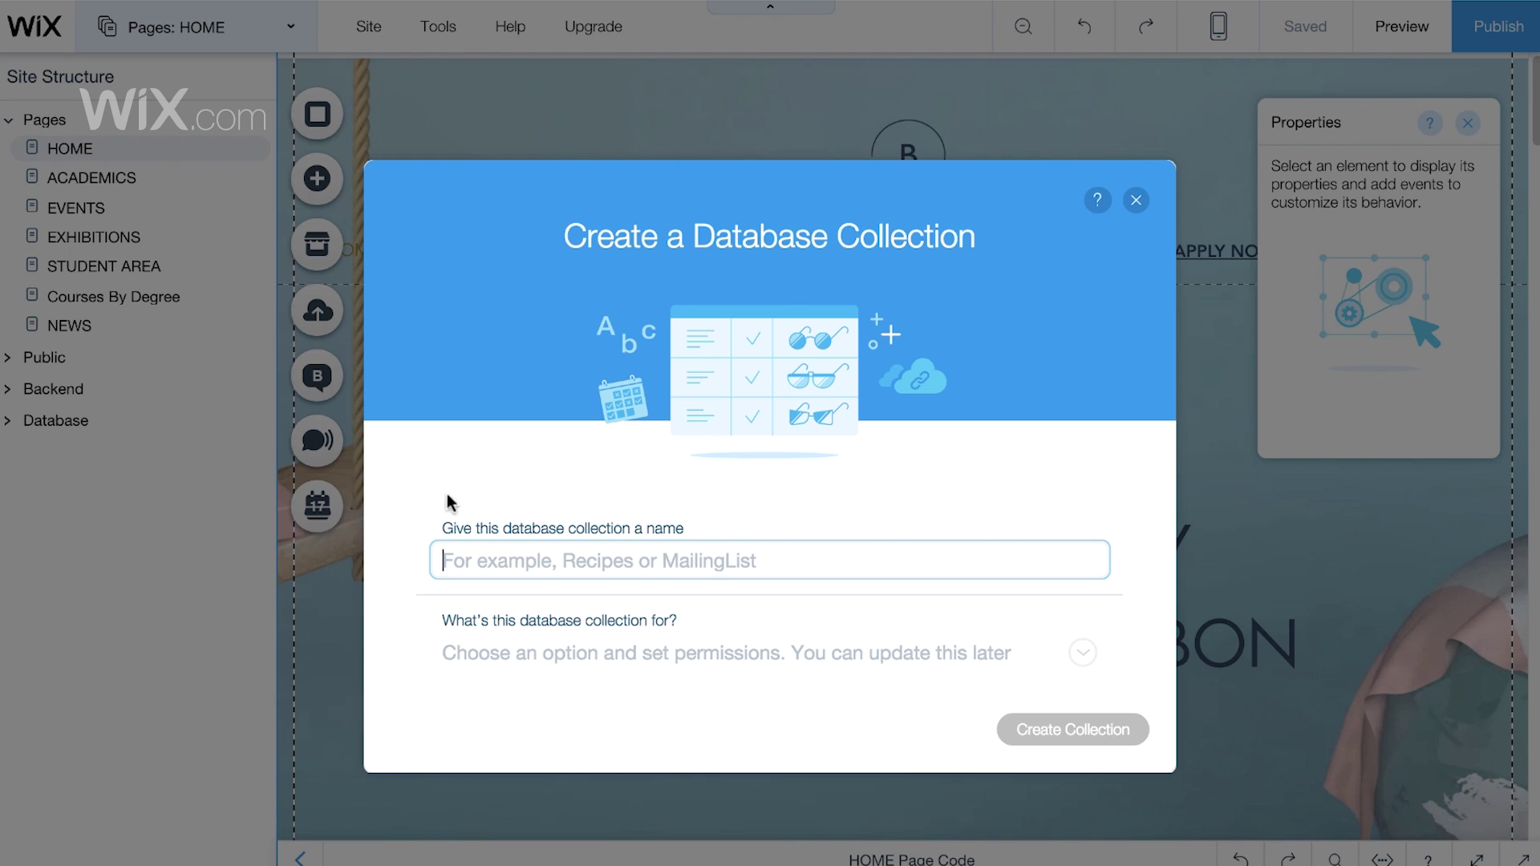
pyautogui.click(481, 561)
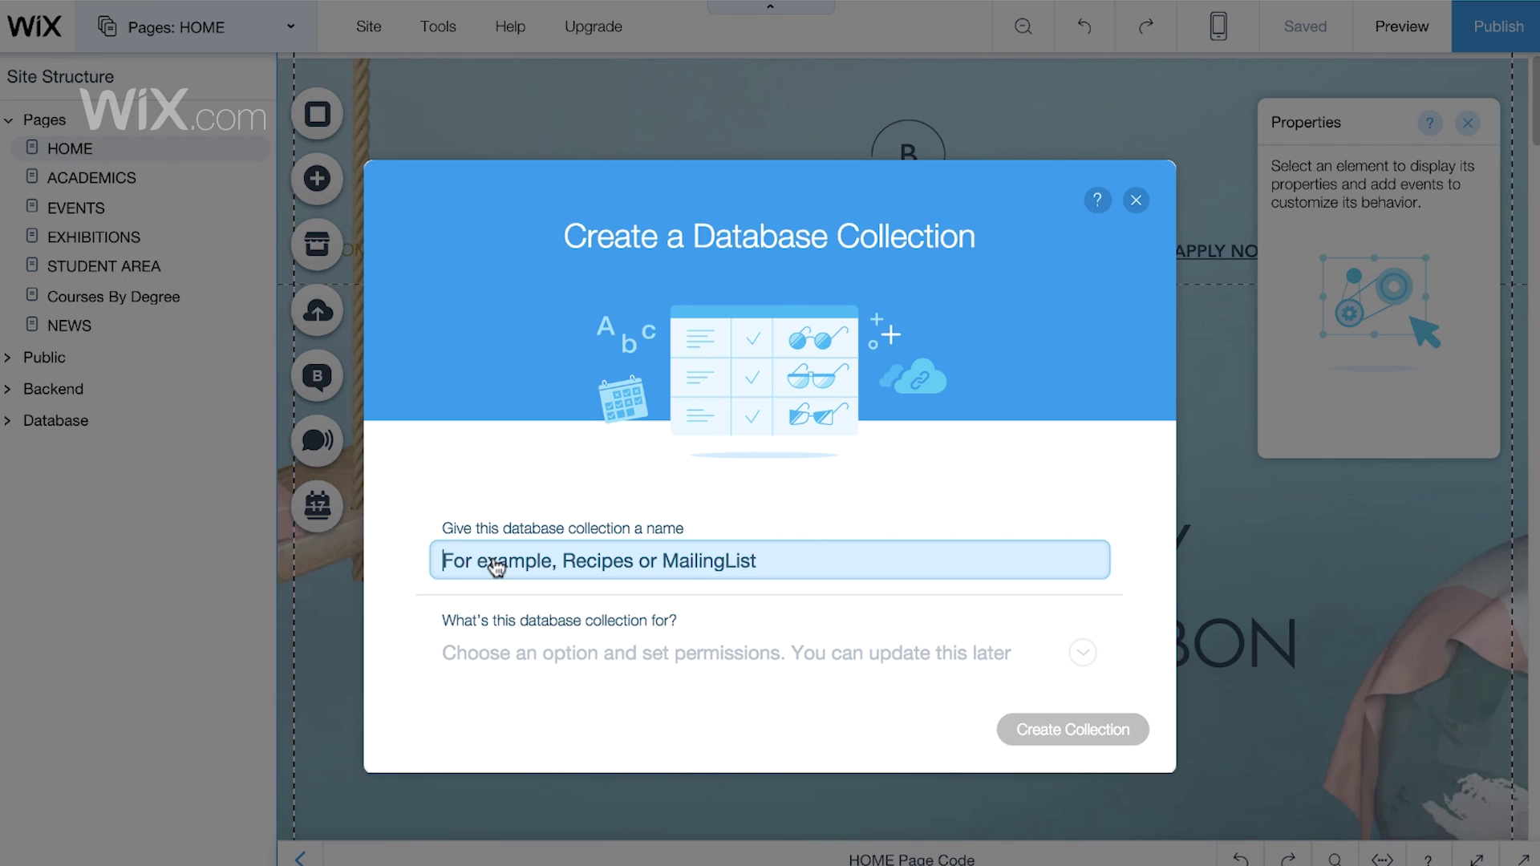
pyautogui.write('courses')
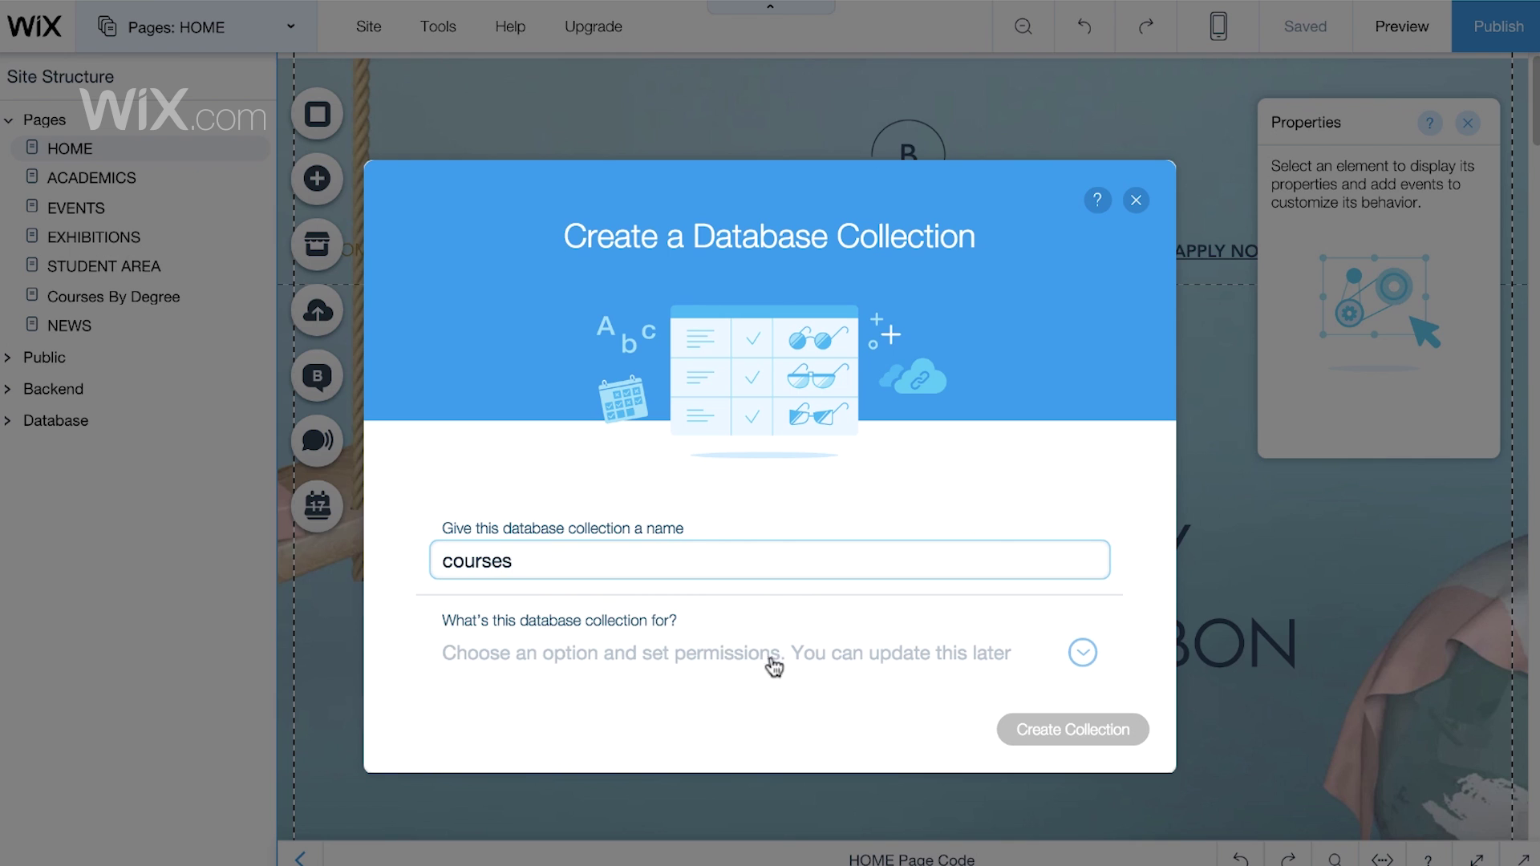
pyautogui.click(1082, 653)
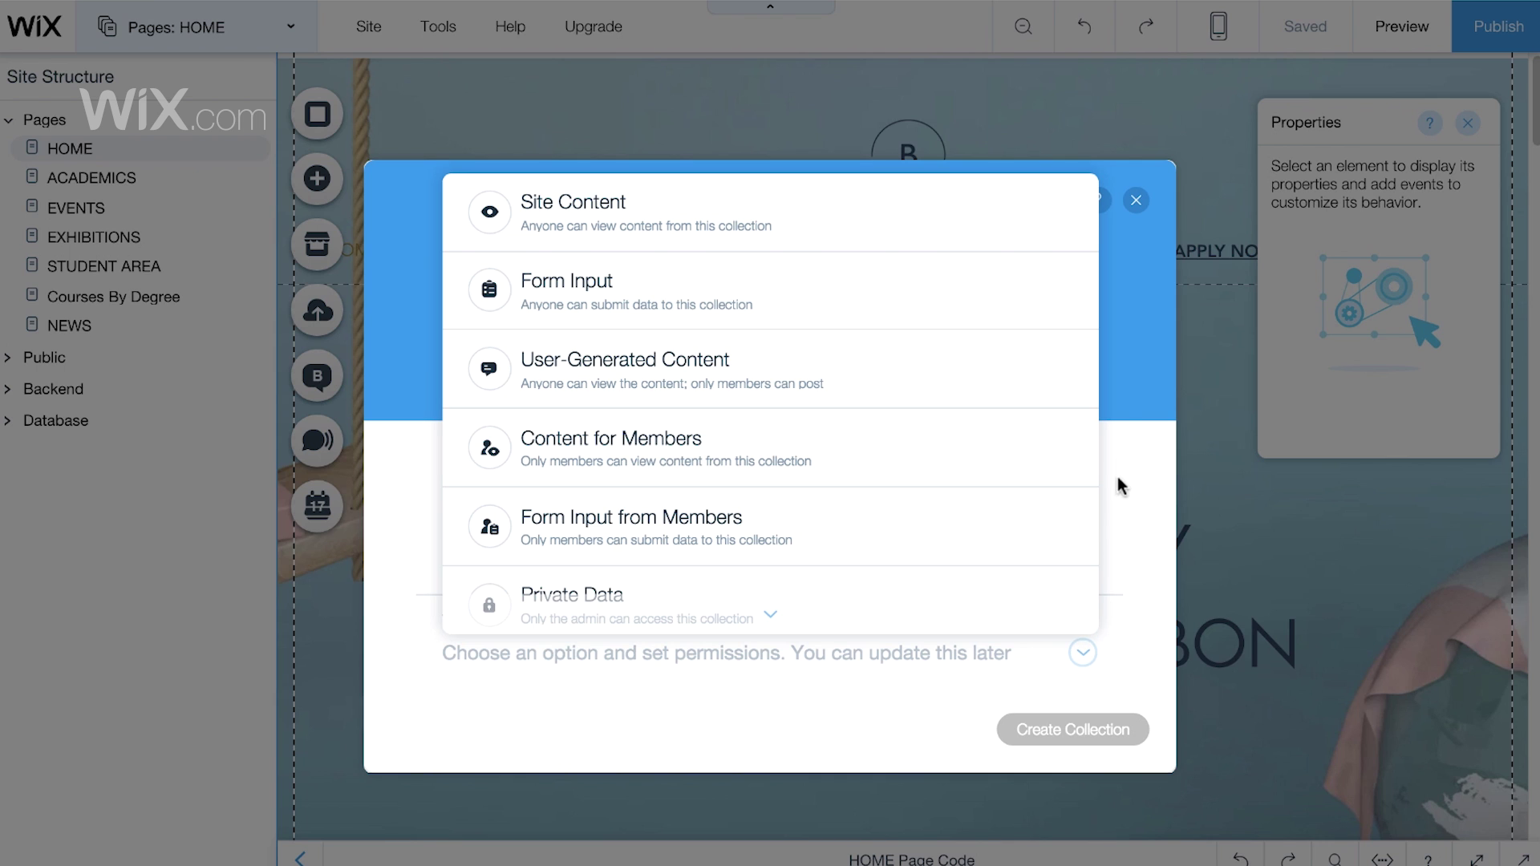
pyautogui.click(1082, 242)
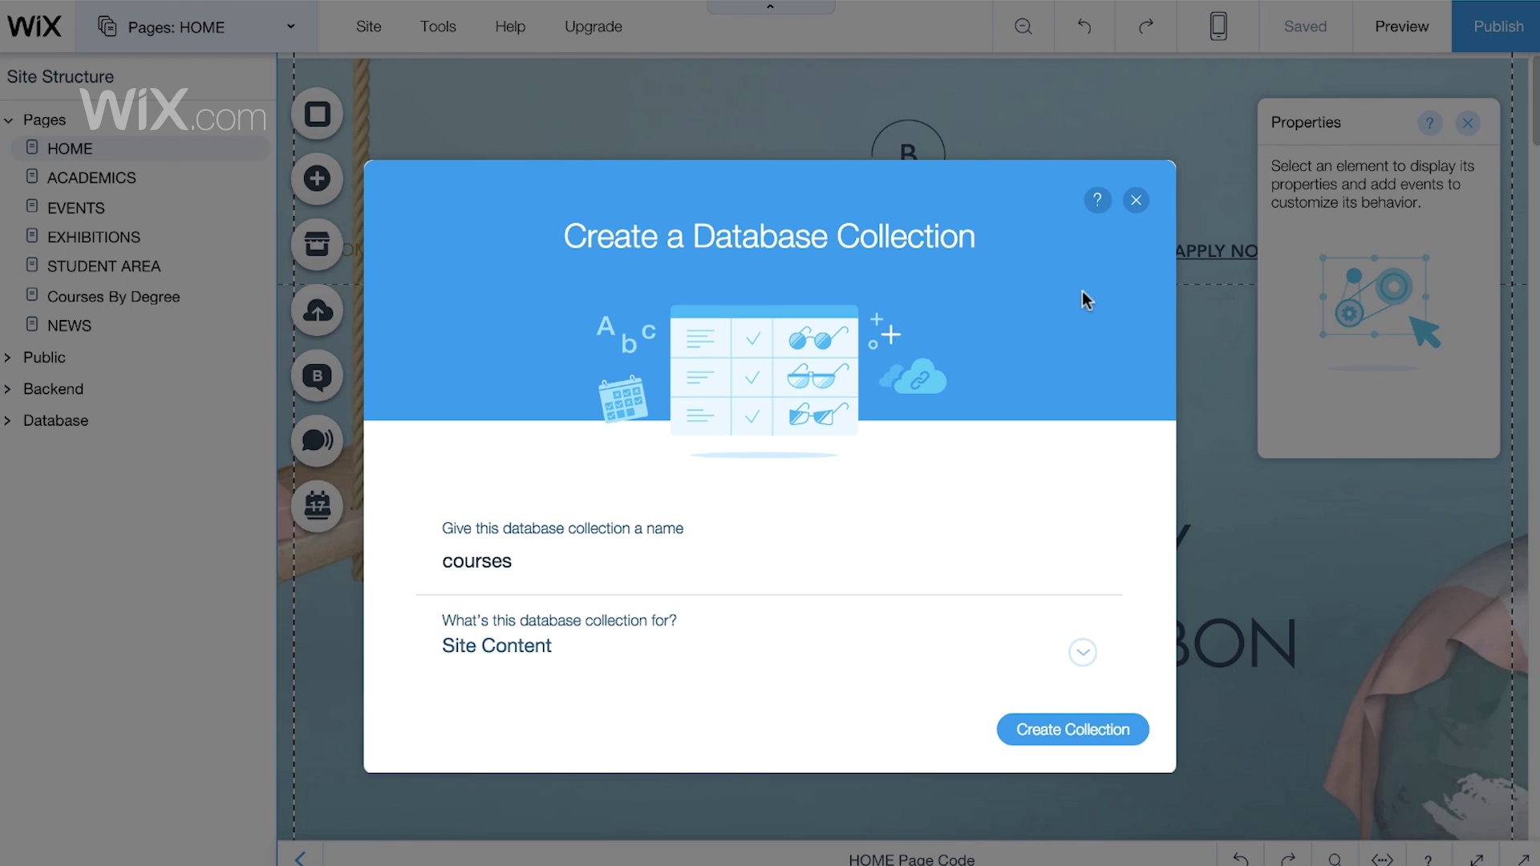
pyautogui.click(1104, 732)
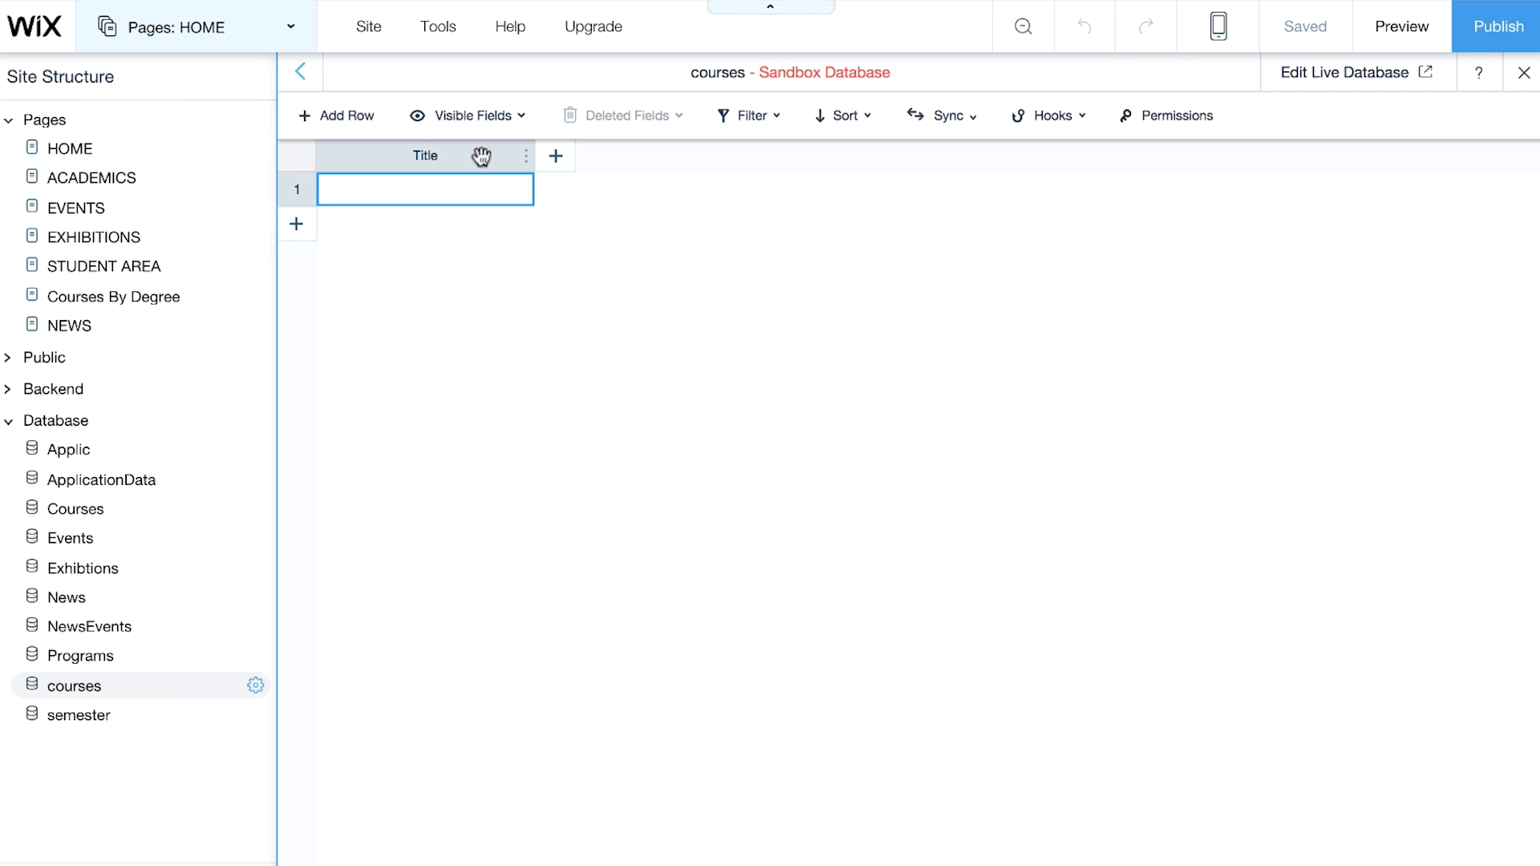
# Add a field named Description with the Rich Text type to the courses collection
pyautogui.click(555, 156)
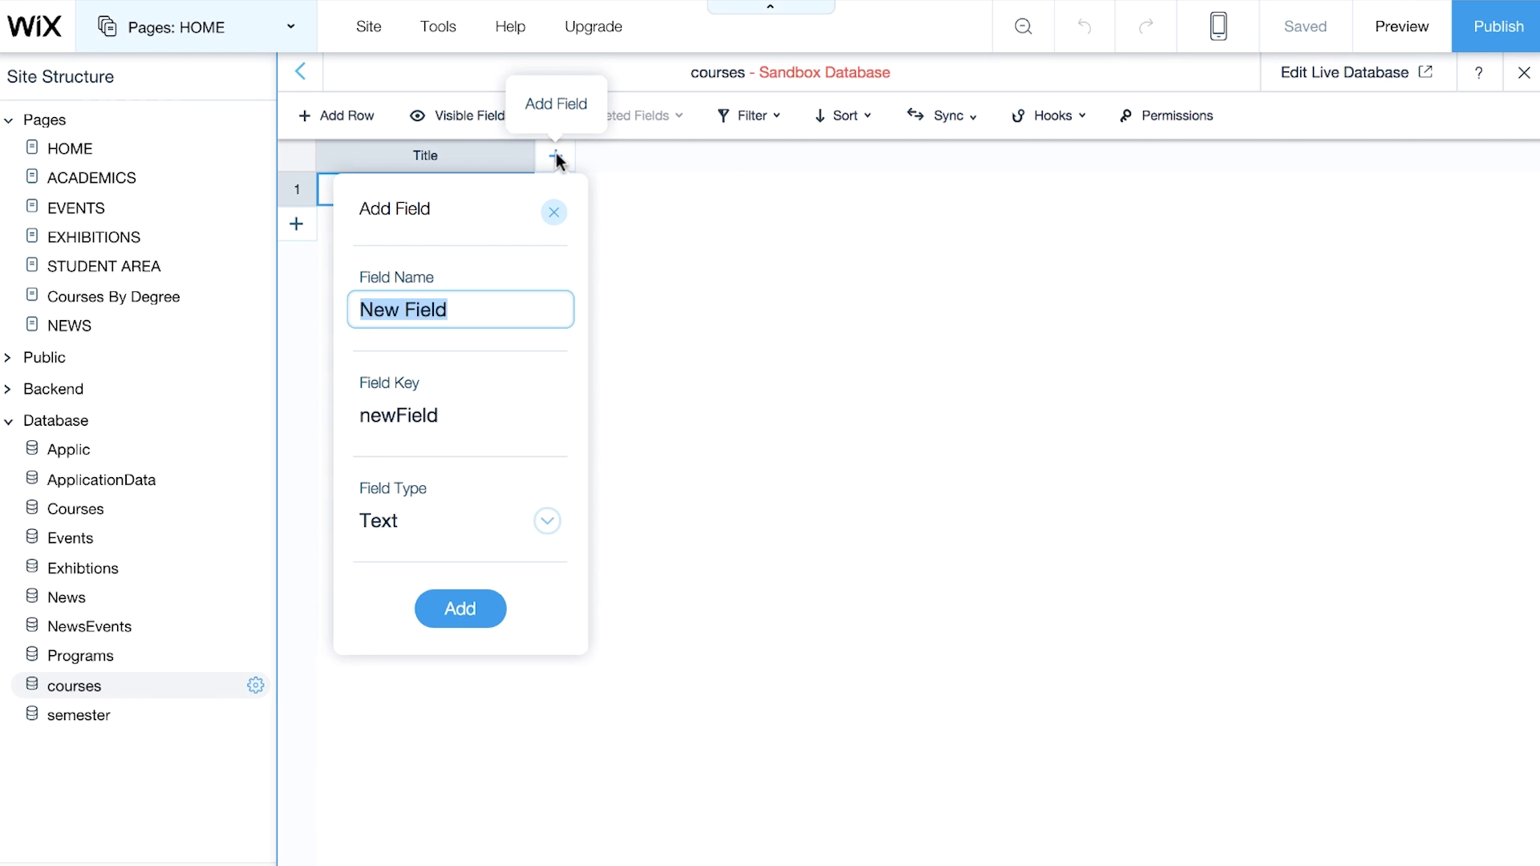
pyautogui.write('Description')
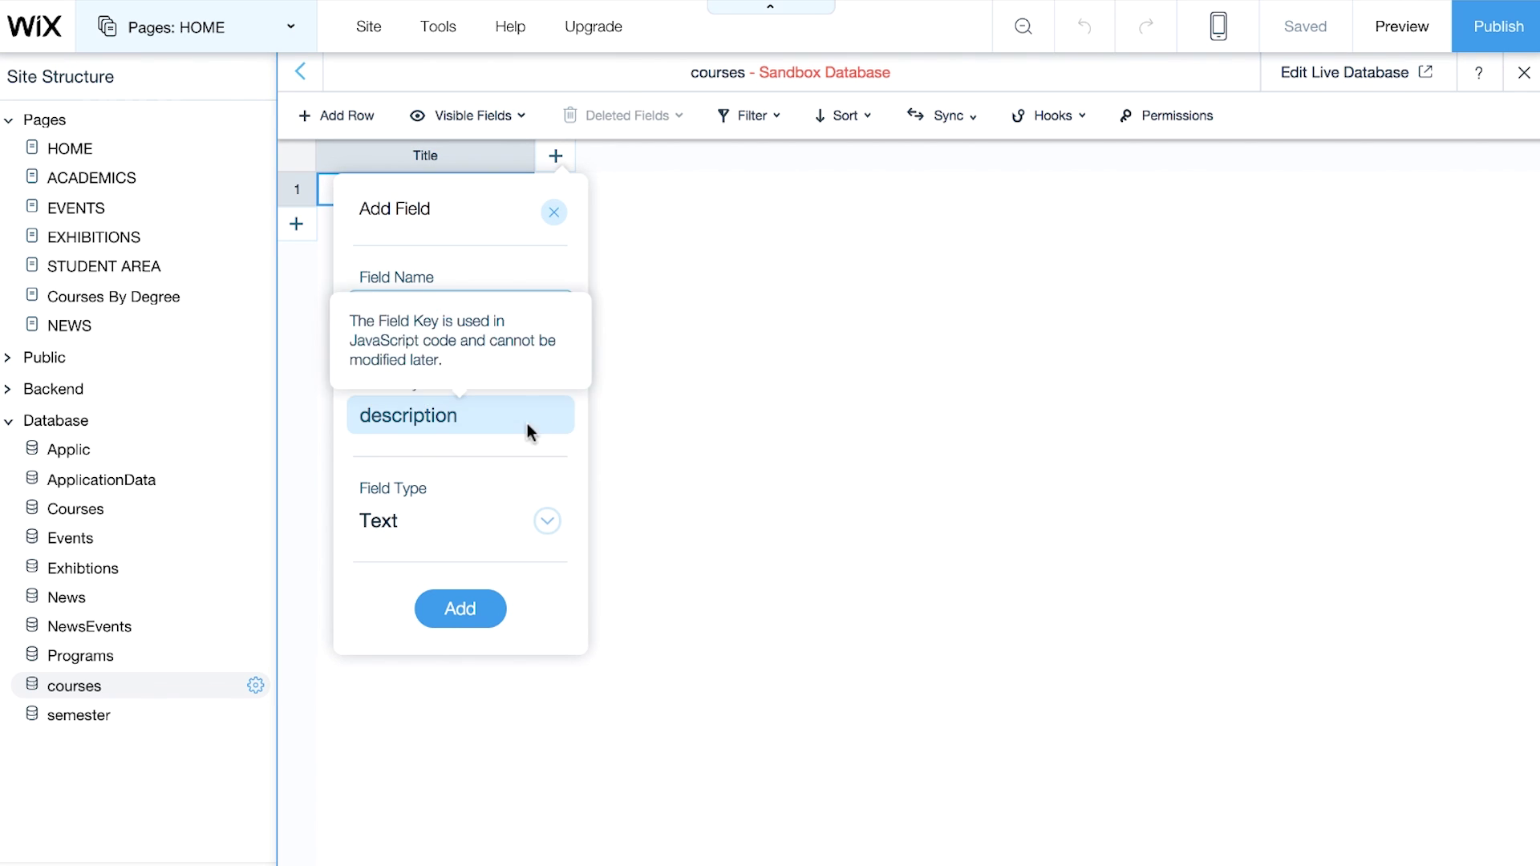
pyautogui.click(547, 523)
pyautogui.click(546, 523)
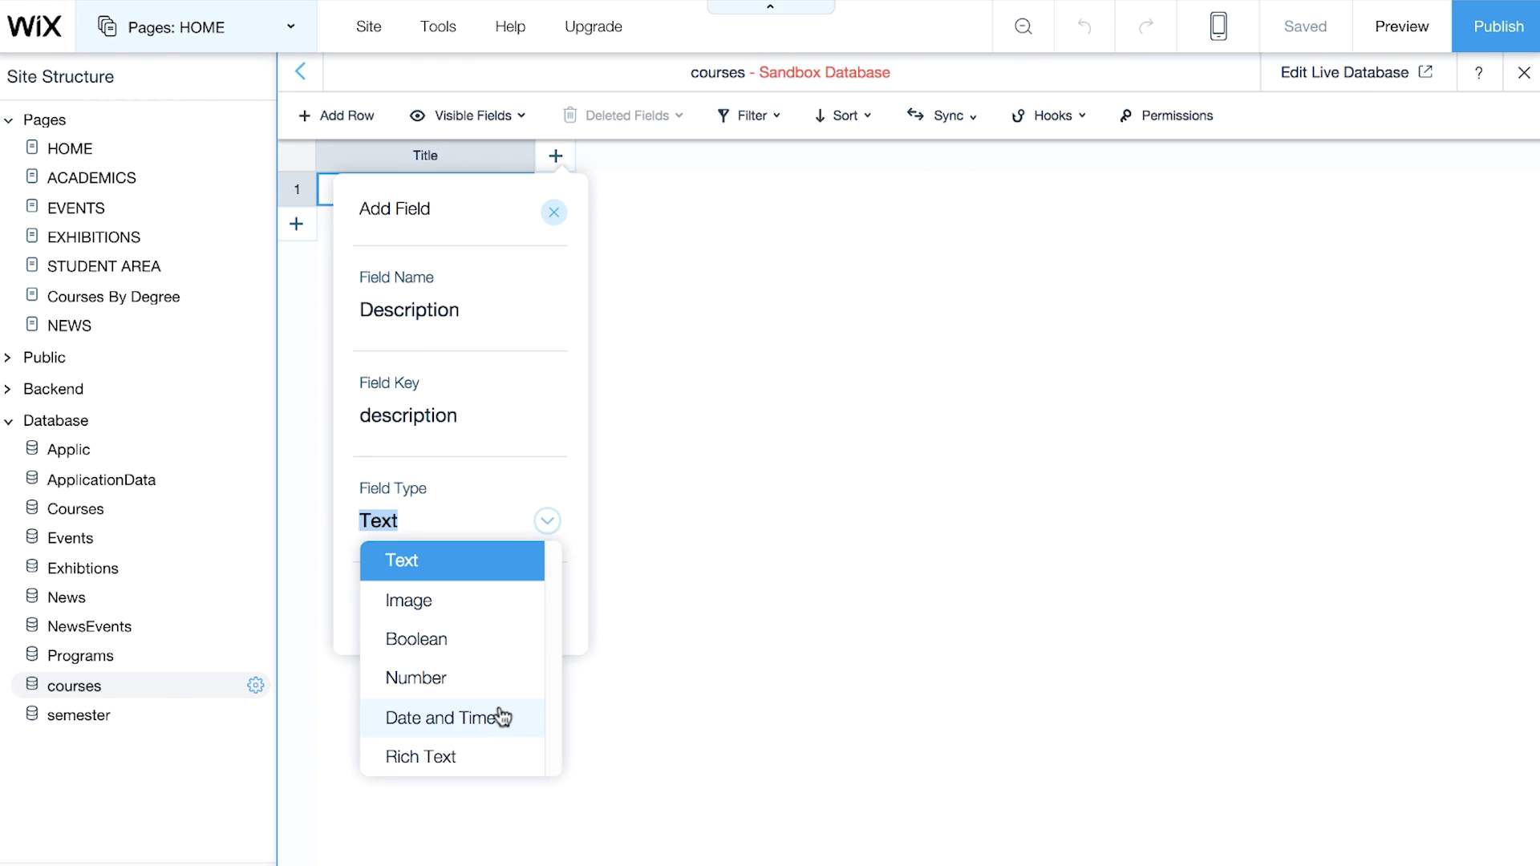
pyautogui.click(450, 757)
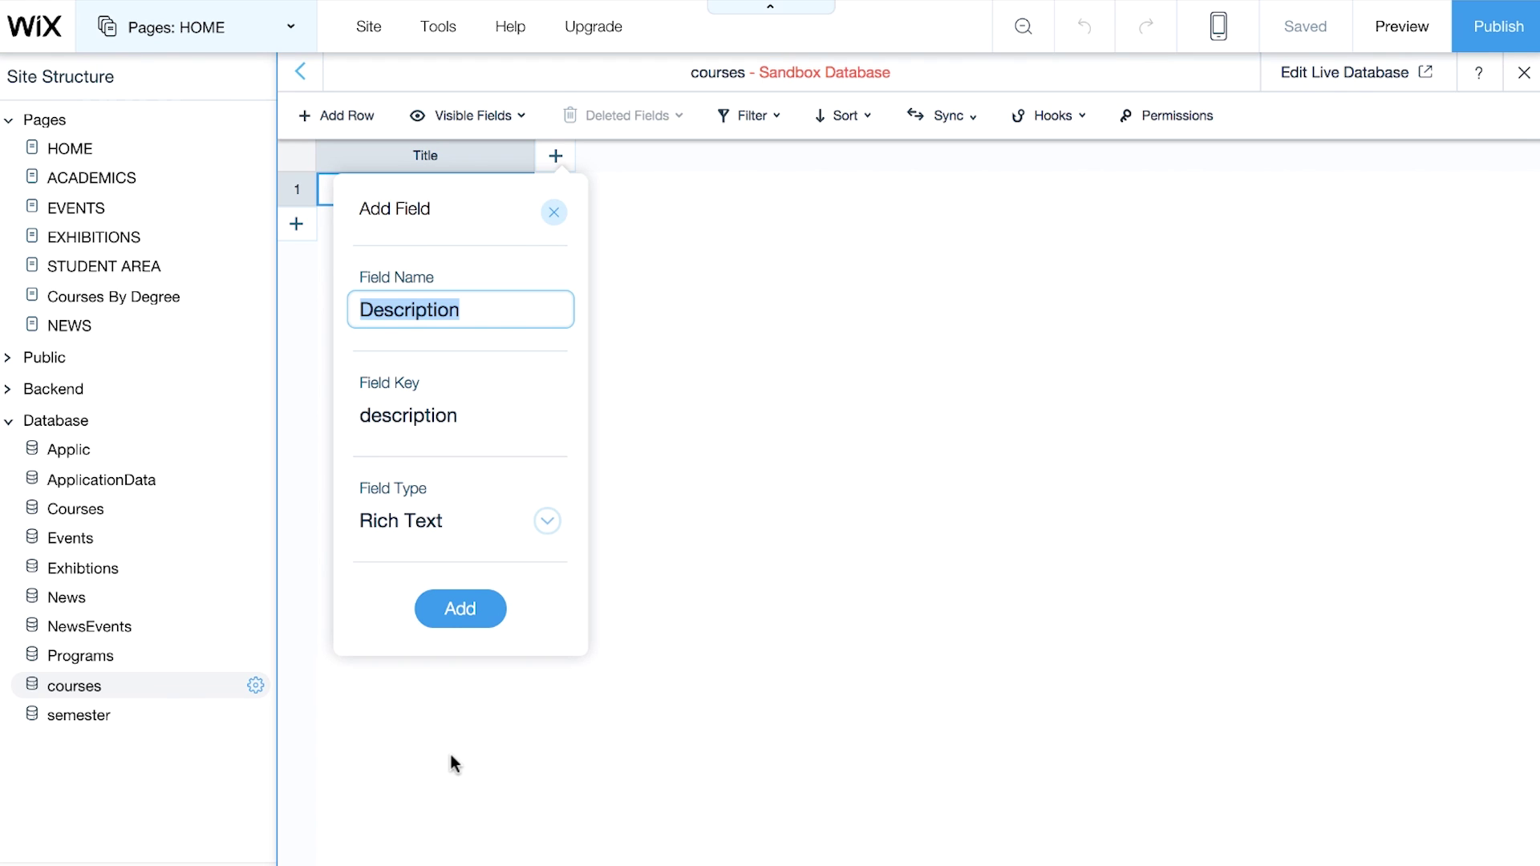
pyautogui.click(476, 623)
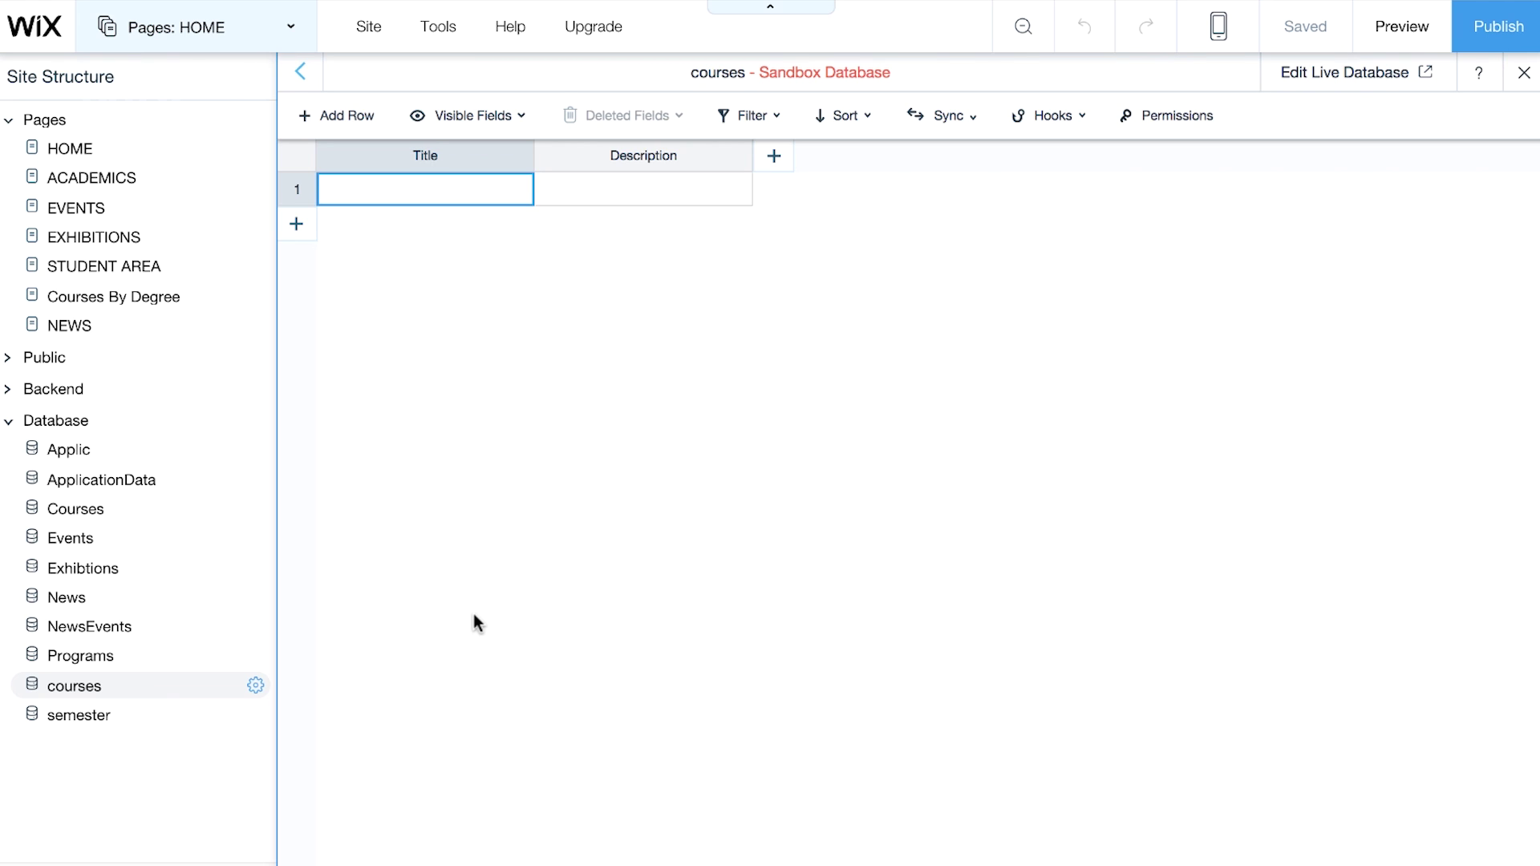
# Add a field named Image with the Image type to the courses collection
pyautogui.click(782, 161)
pyautogui.write('Image')
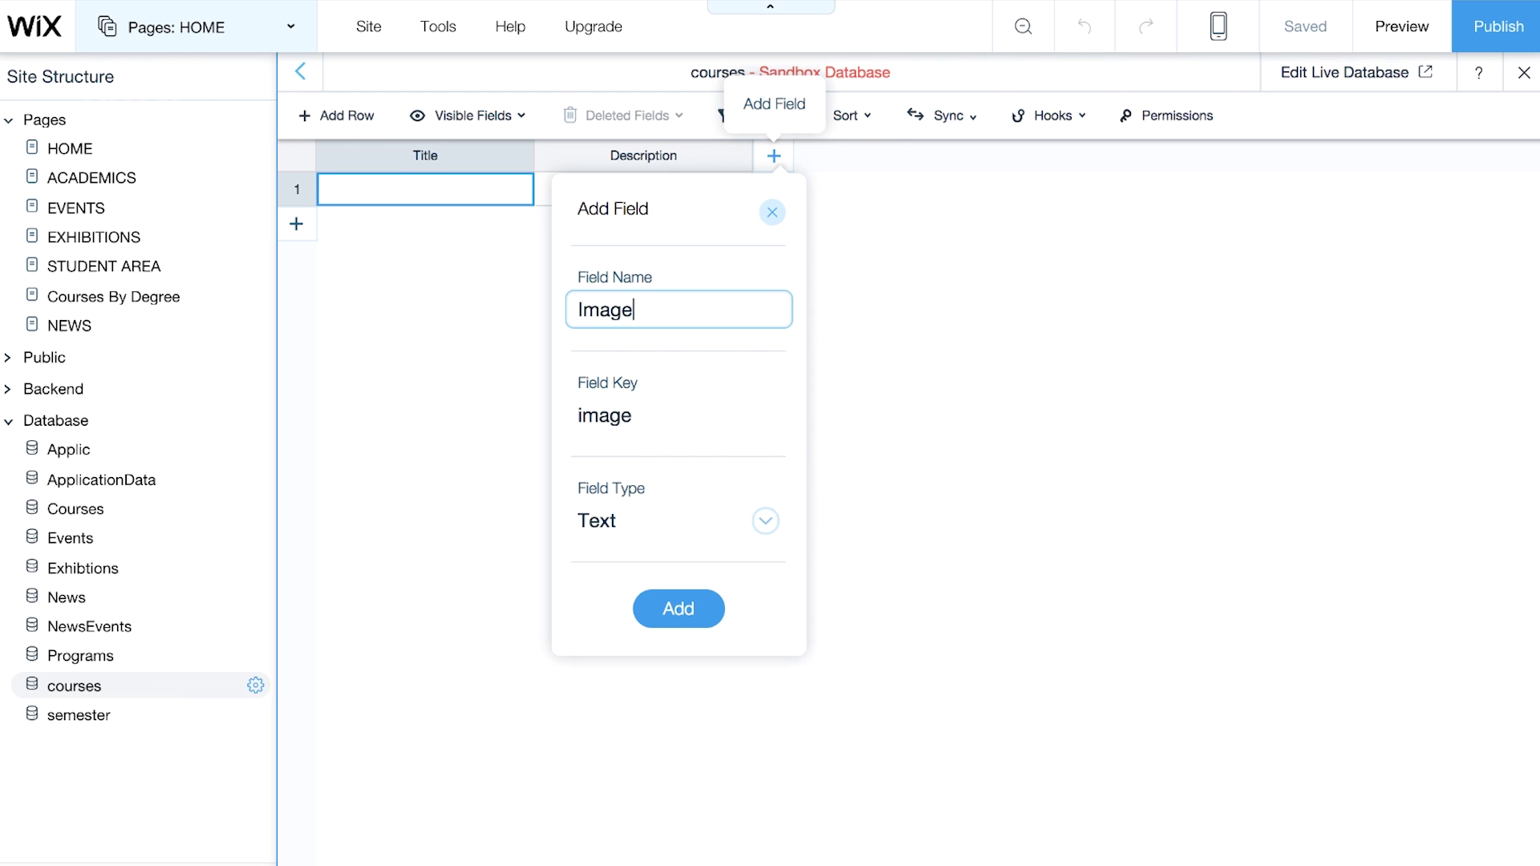
pyautogui.click(766, 520)
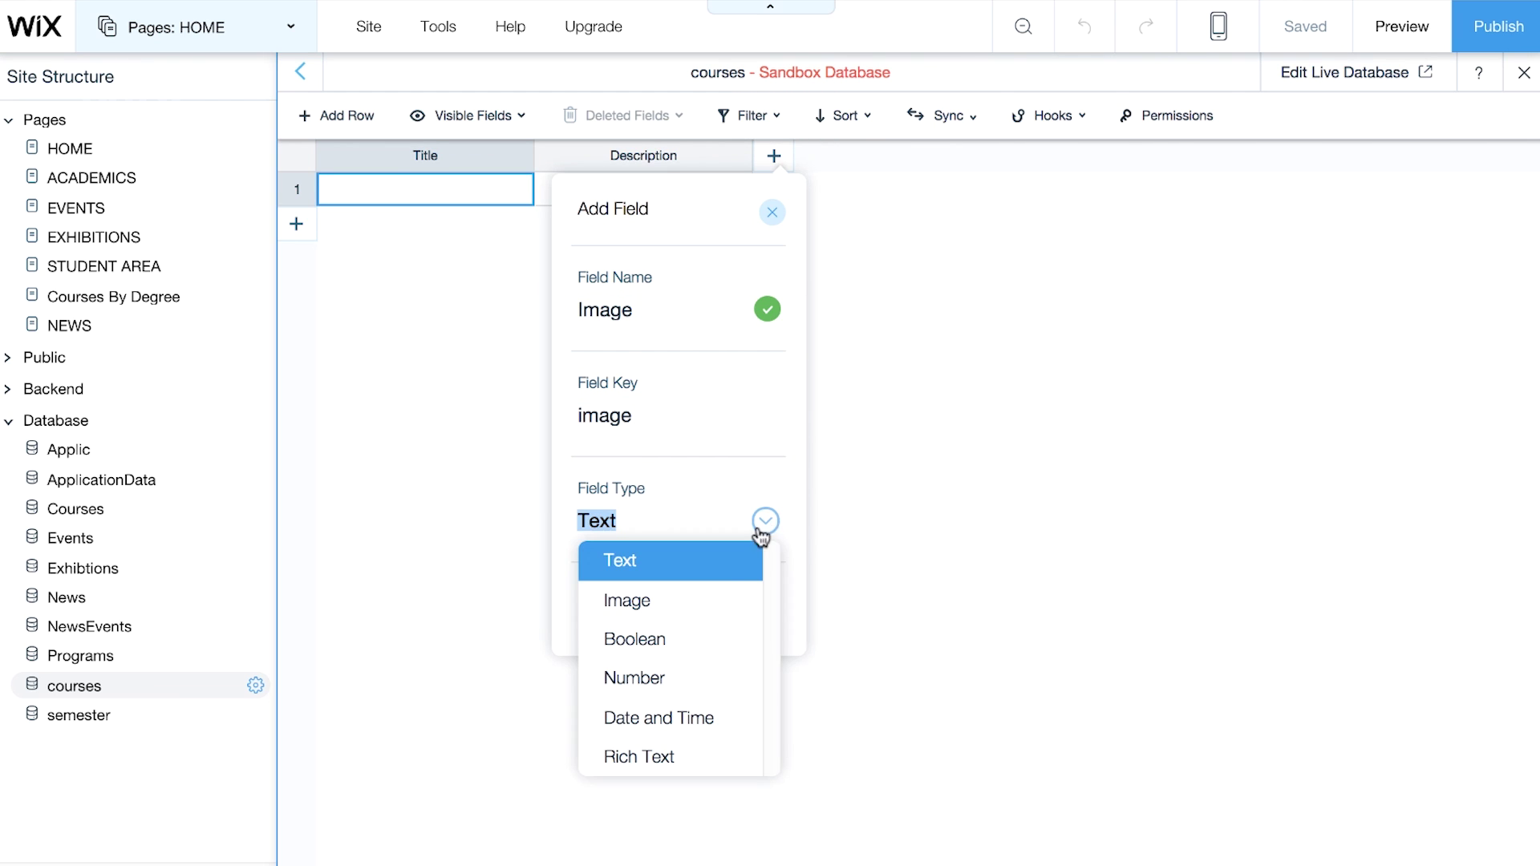
pyautogui.click(714, 601)
pyautogui.click(686, 610)
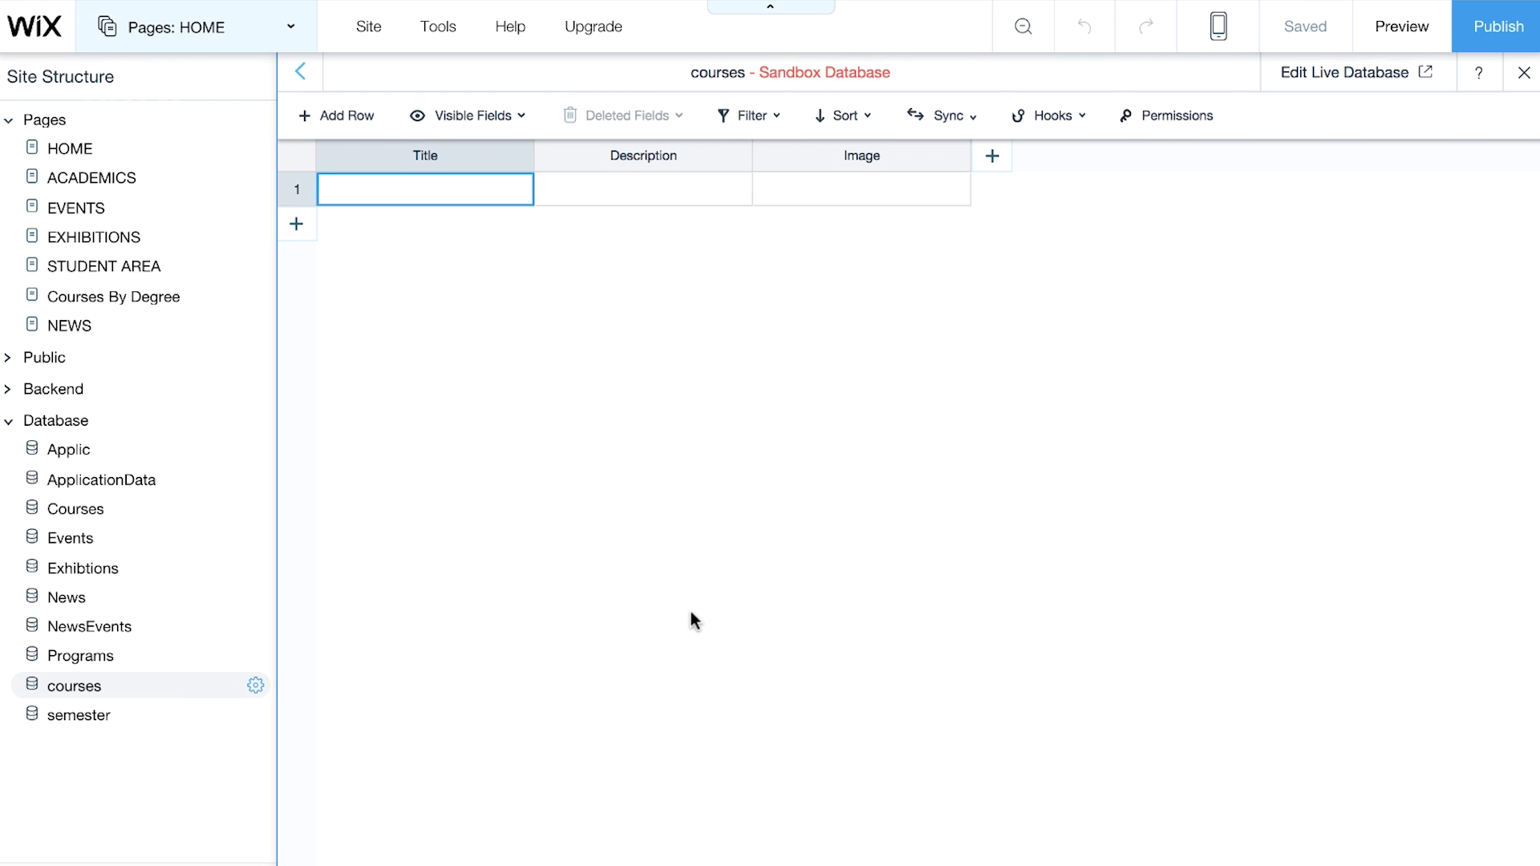
# Add a field named Lecturers to the courses collection, keeping the default field type
pyautogui.click(992, 156)
pyautogui.write('Lecturers')
pyautogui.click(898, 608)
# Add a field named What you will learn with the Rich Text type to the courses collection
pyautogui.click(1210, 156)
pyautogui.write('What you will learn')
pyautogui.click(1203, 521)
pyautogui.click(1115, 755)
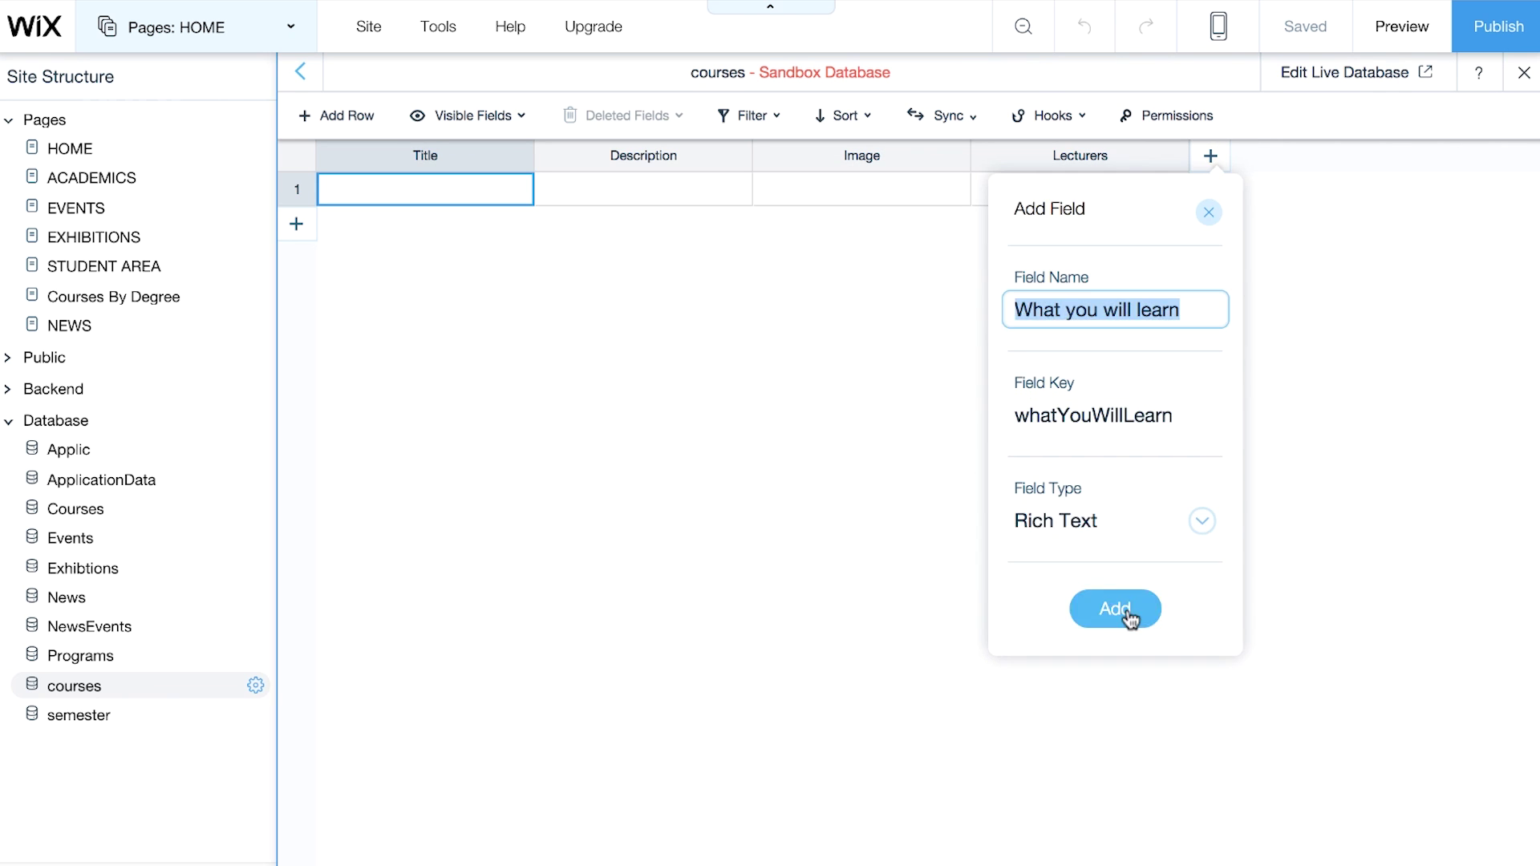
pyautogui.click(1121, 615)
# Add a field named Entry requirements with the Rich Text type to the courses collection
pyautogui.click(1429, 155)
pyautogui.write('Entry requirements')
pyautogui.click(1419, 520)
pyautogui.click(1333, 754)
pyautogui.click(1334, 610)
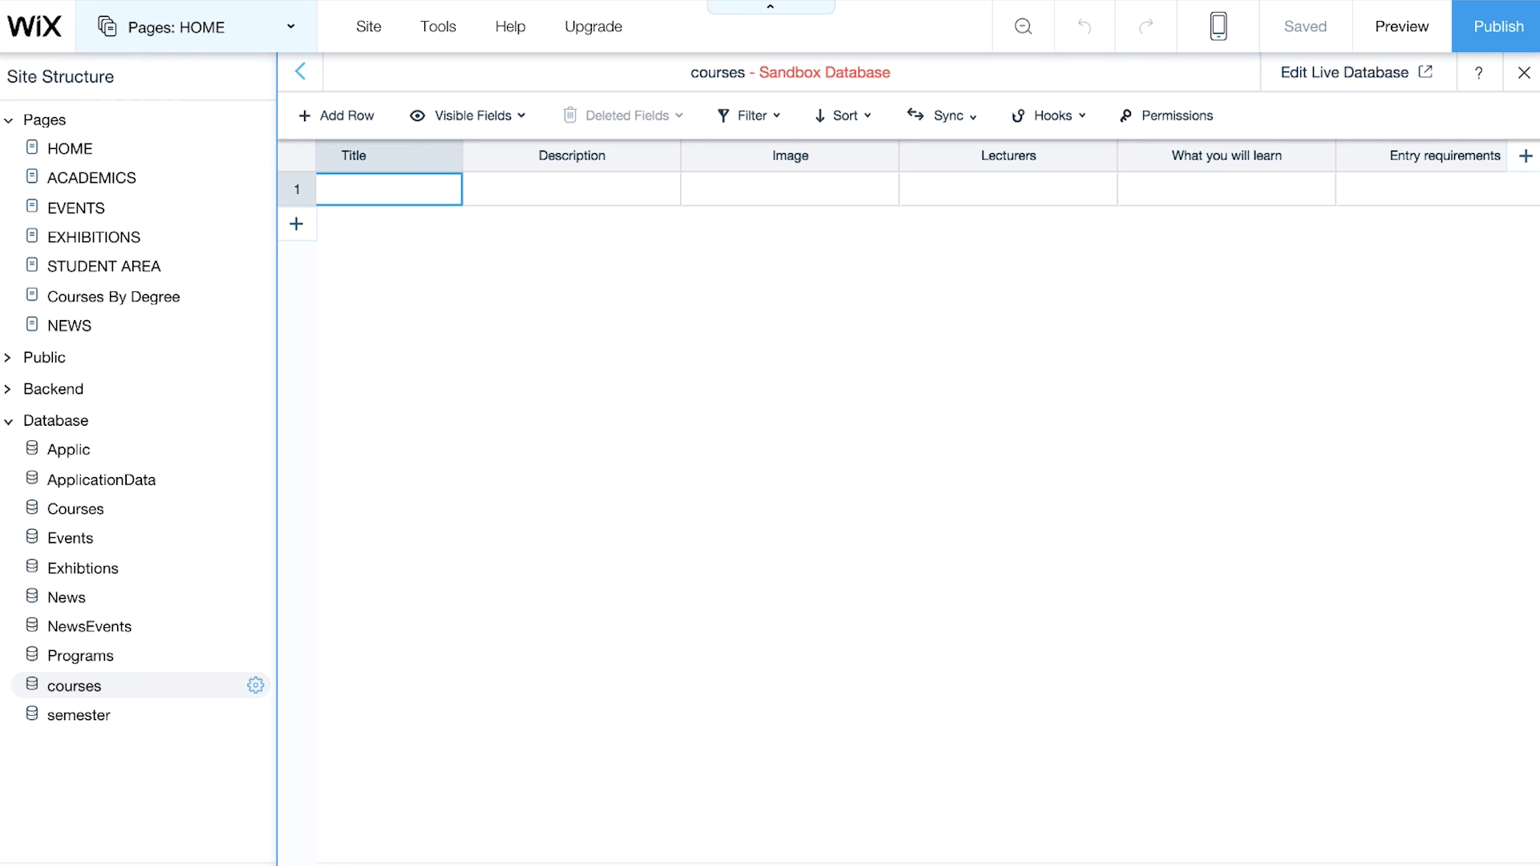
# In the first row, enter the title VISUAL EDITING and the description beginning "This course prepare students to edit video footage"
pyautogui.doubleClick(387, 188)
pyautogui.write('VISUAL EDITING')
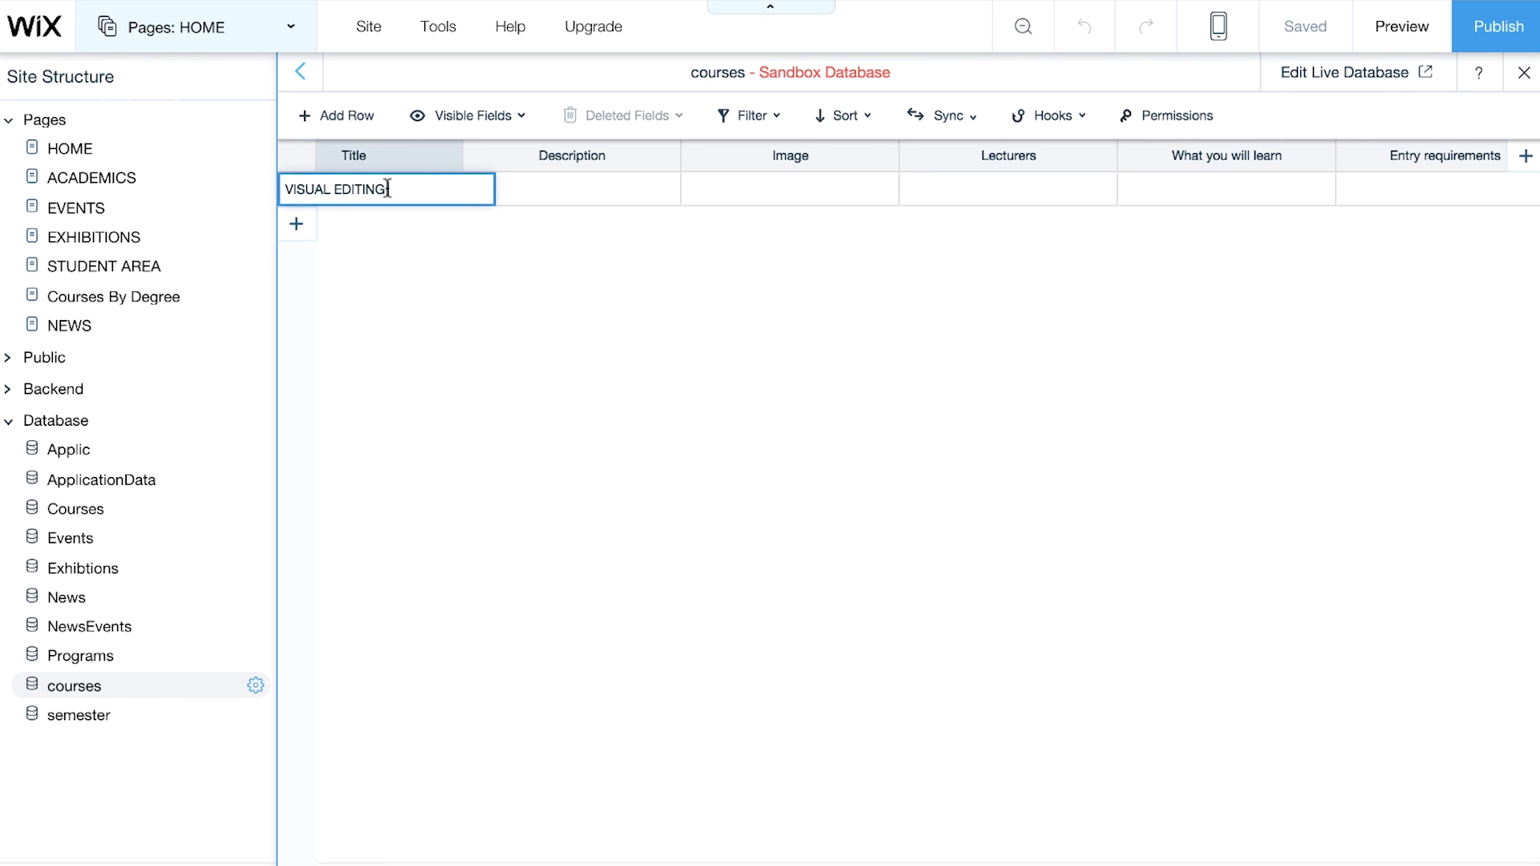
pyautogui.doubleClick(563, 195)
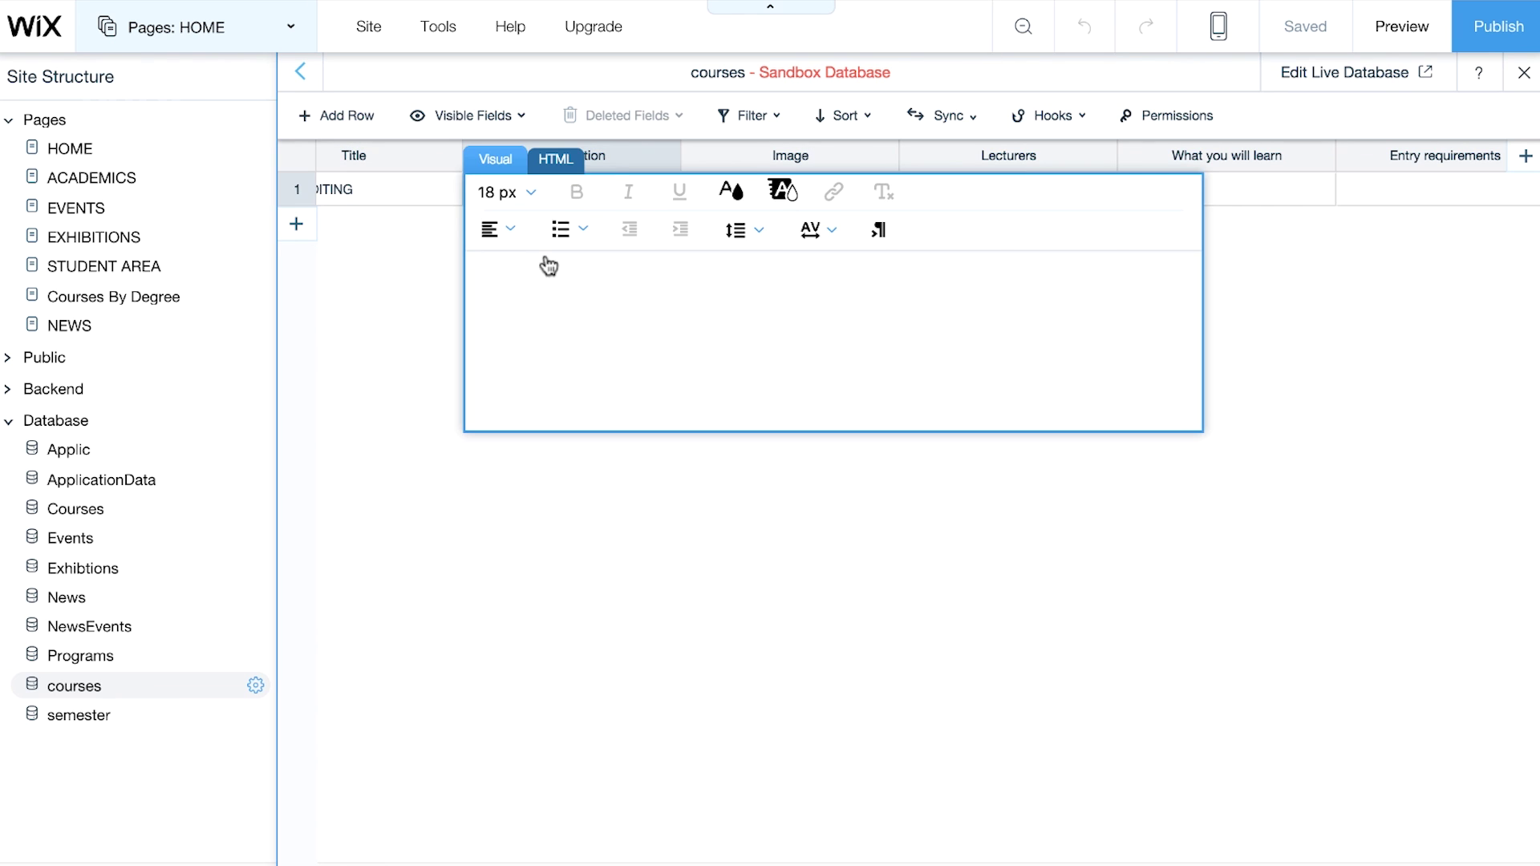
pyautogui.write('This course prepare students to edit video footage that may be used in a number of contexts, including commercials, documentaries, television shows and films. It also includes instruction in screenwriting, sound, directing, and post-production. All video products created in this course are subject to critical analysis by both students and lecturers, allowing for improvement at all points of the course progression.')
pyautogui.click(446, 243)
# Assign the blue patterned picture from My Images to the first row and paste the lecturers' names and positions into its Lecturers cell
pyautogui.doubleClick(776, 191)
pyautogui.click(412, 344)
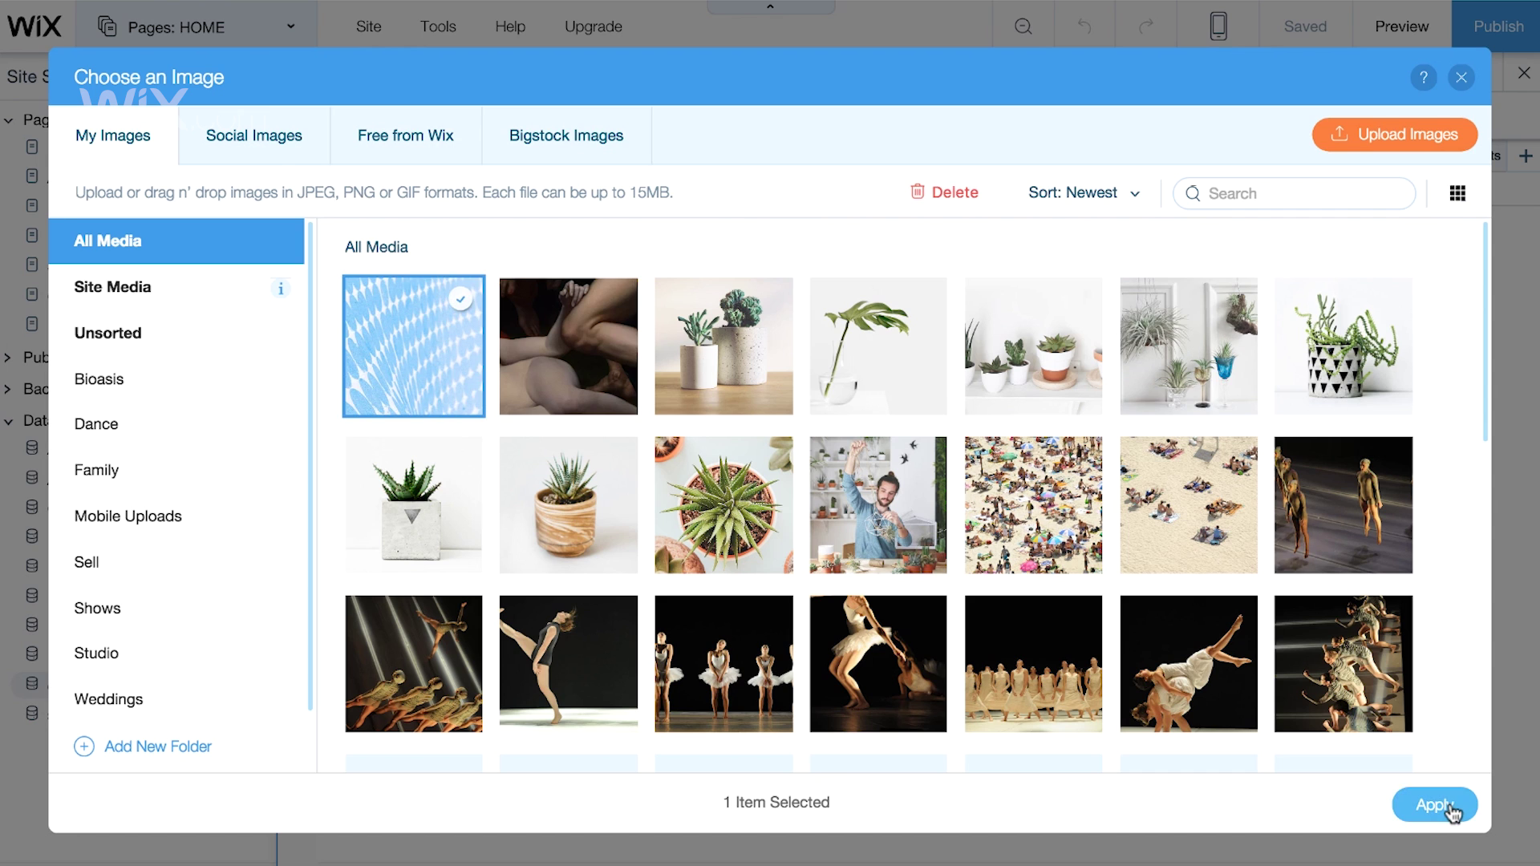
pyautogui.click(1427, 801)
pyautogui.doubleClick(1004, 188)
pyautogui.hotkey('ctrl', 'v')
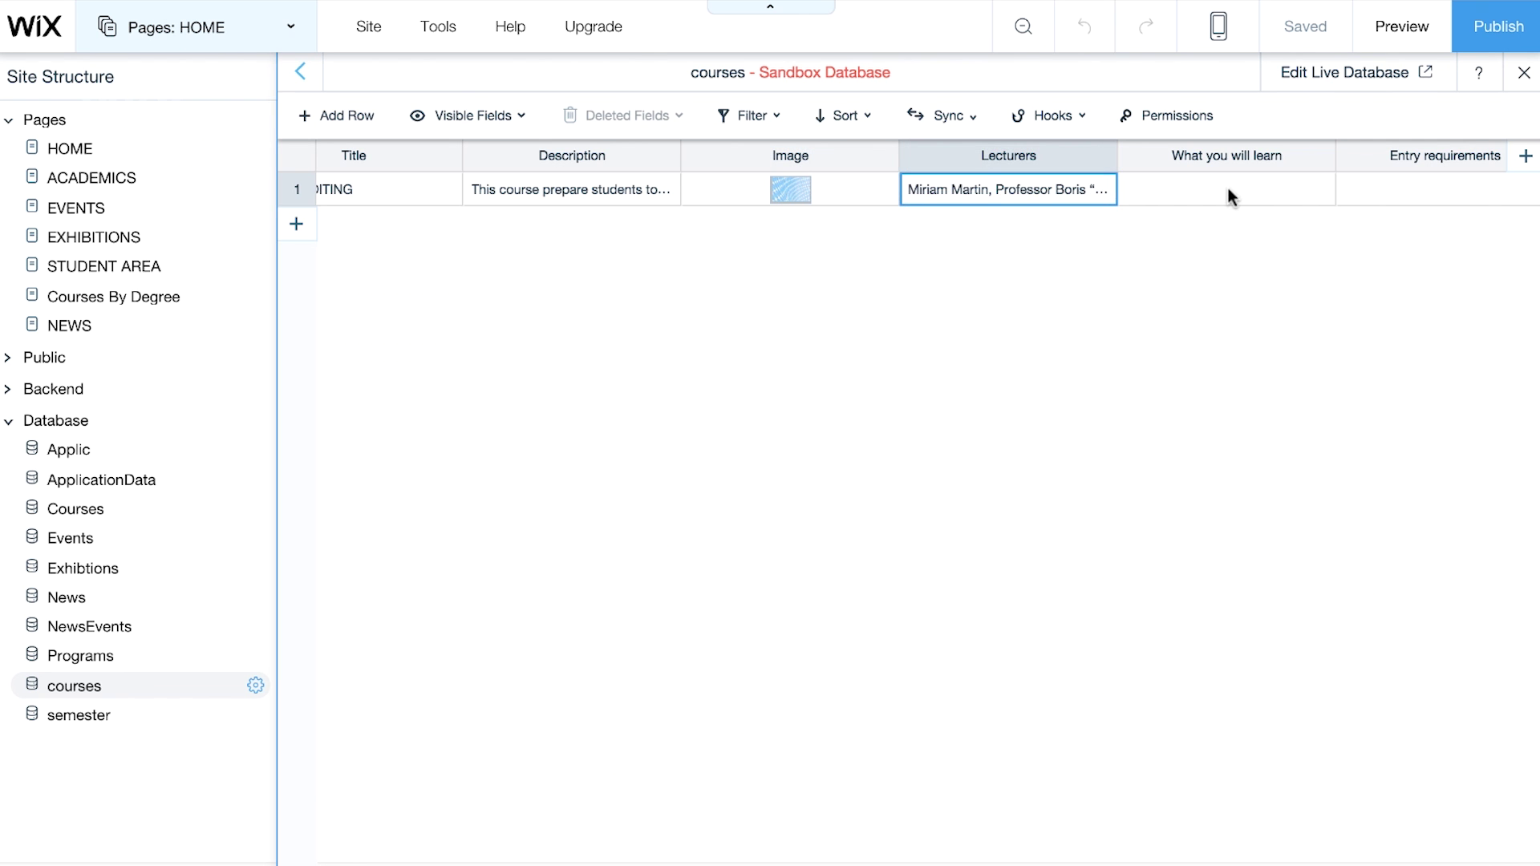
# In the first row, fill What you will learn beginning "Linear editing and visual compositing" and Entry requirements with the laptop and internet connection requirement
pyautogui.doubleClick(1227, 189)
pyautogui.write('Linear editing and visual compositing. Editing technology including theory and practical, hands-on experience. Color correct and sound editing to ensure you modify data and cut out any parts that do not add value. Special effects editing.')
pyautogui.press('Escape')
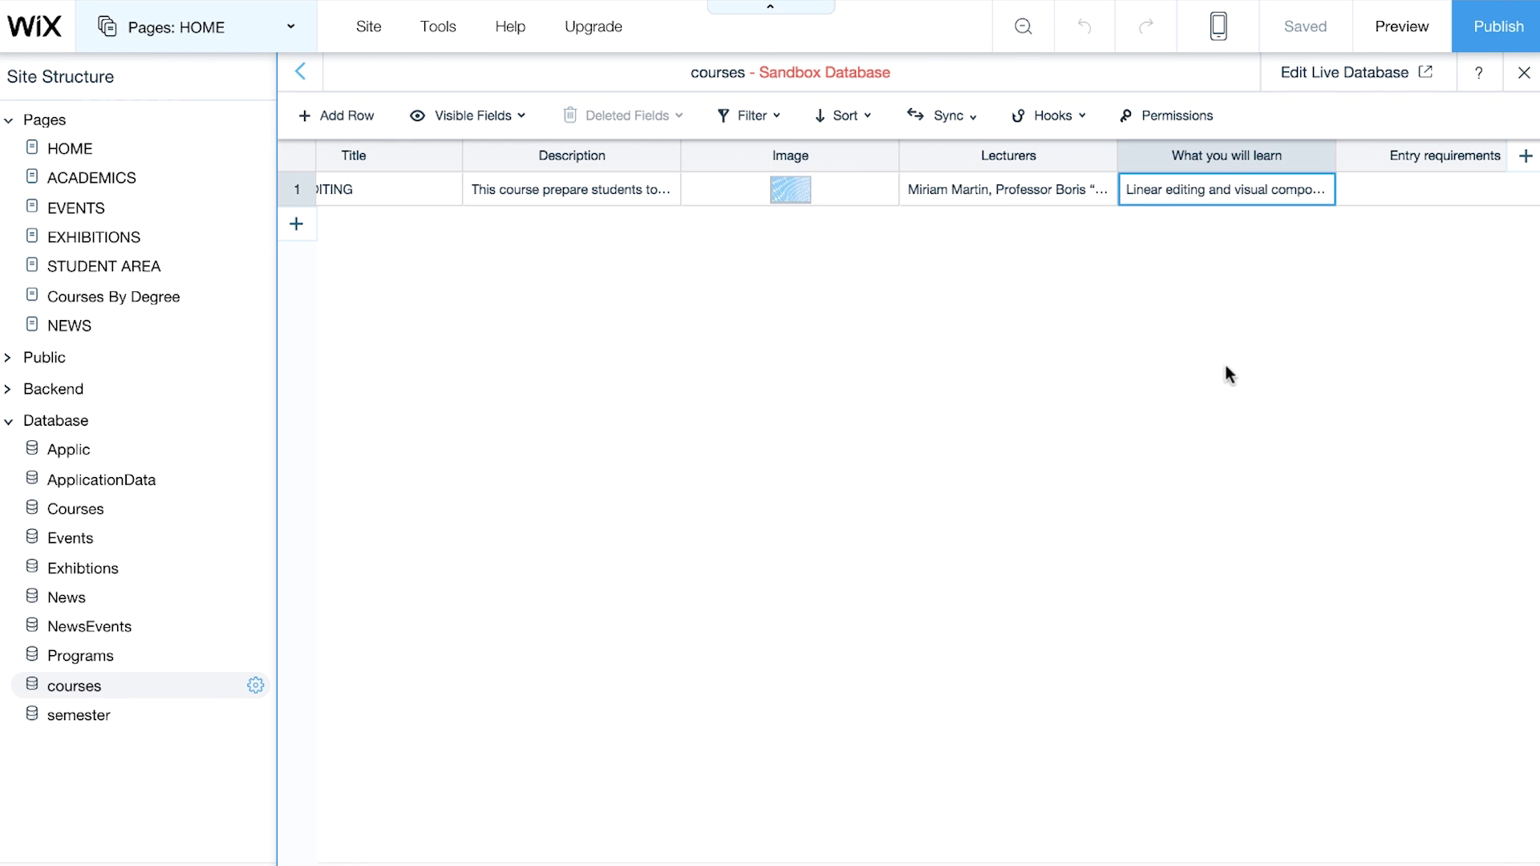
pyautogui.doubleClick(1425, 193)
pyautogui.write('If you’d like to enroll in this course, you must have a laptop with internet connection.')
pyautogui.click(767, 286)
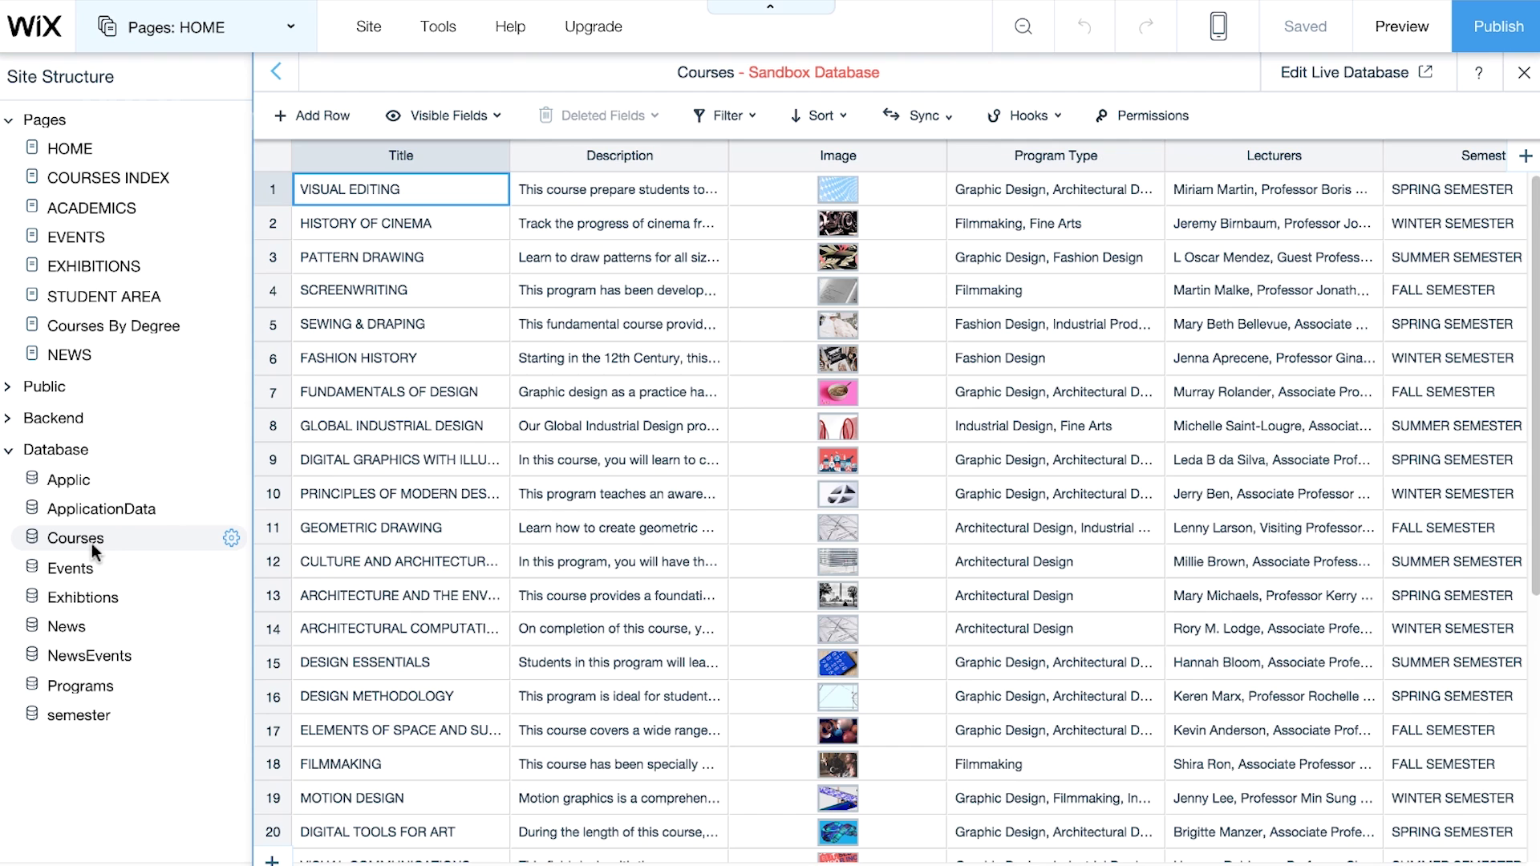
# Start a dynamic page for the Courses collection and choose Item Page as its type
pyautogui.click(230, 538)
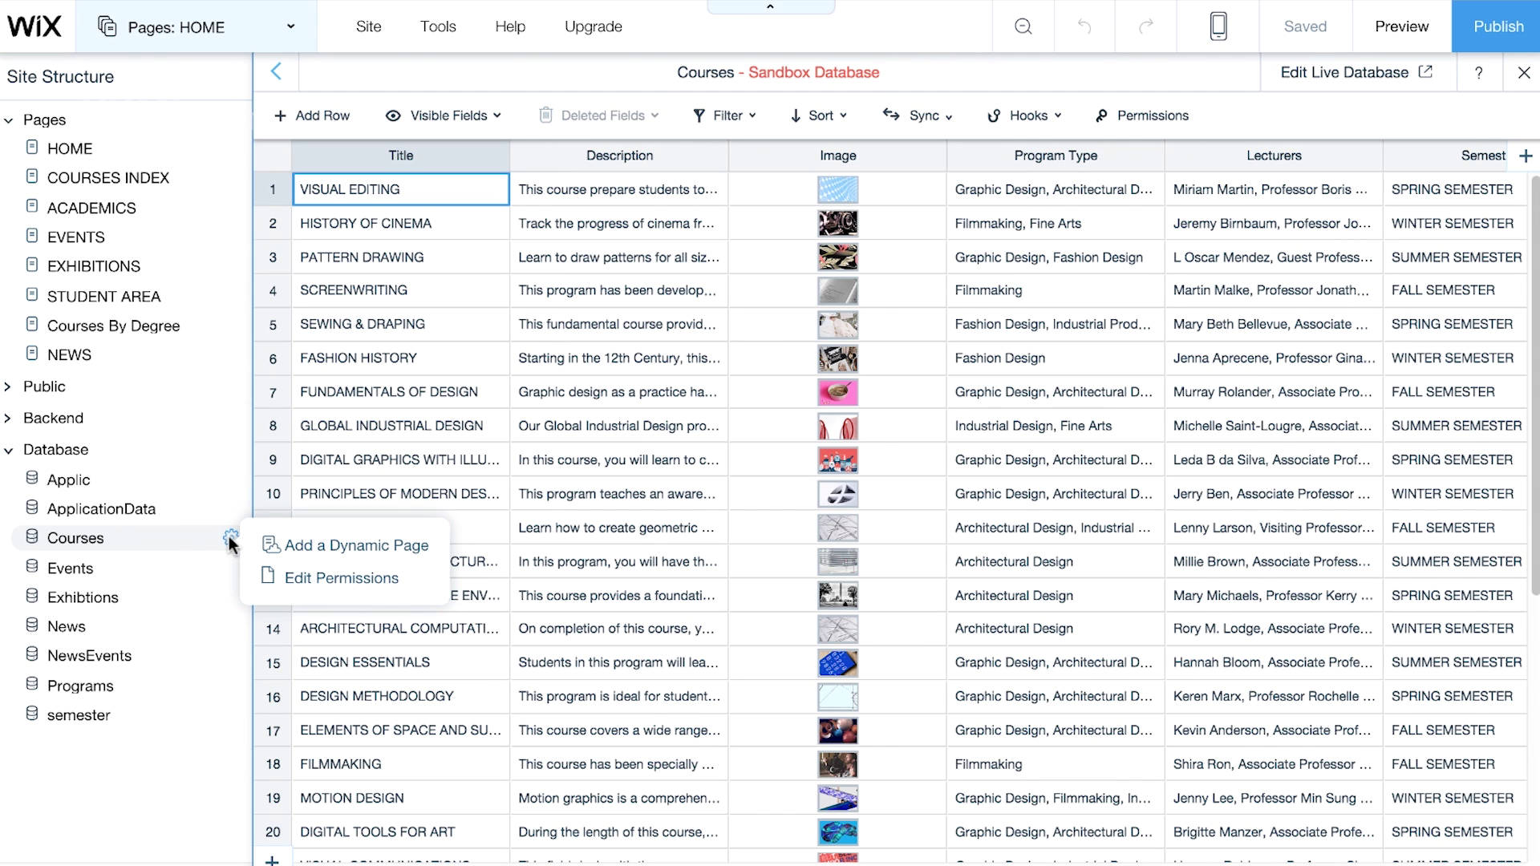
pyautogui.click(346, 547)
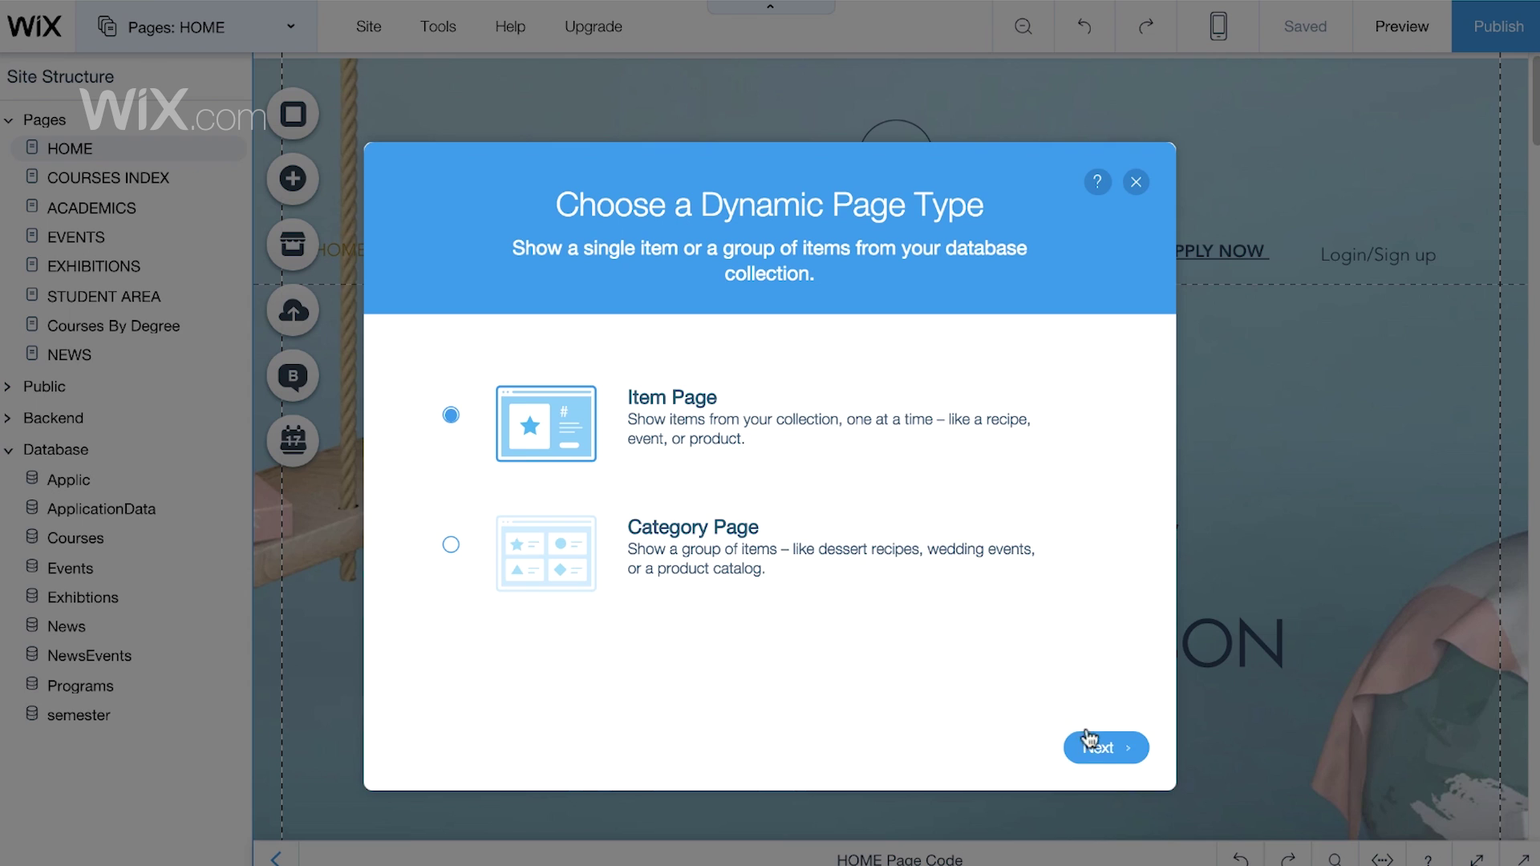
pyautogui.click(1102, 748)
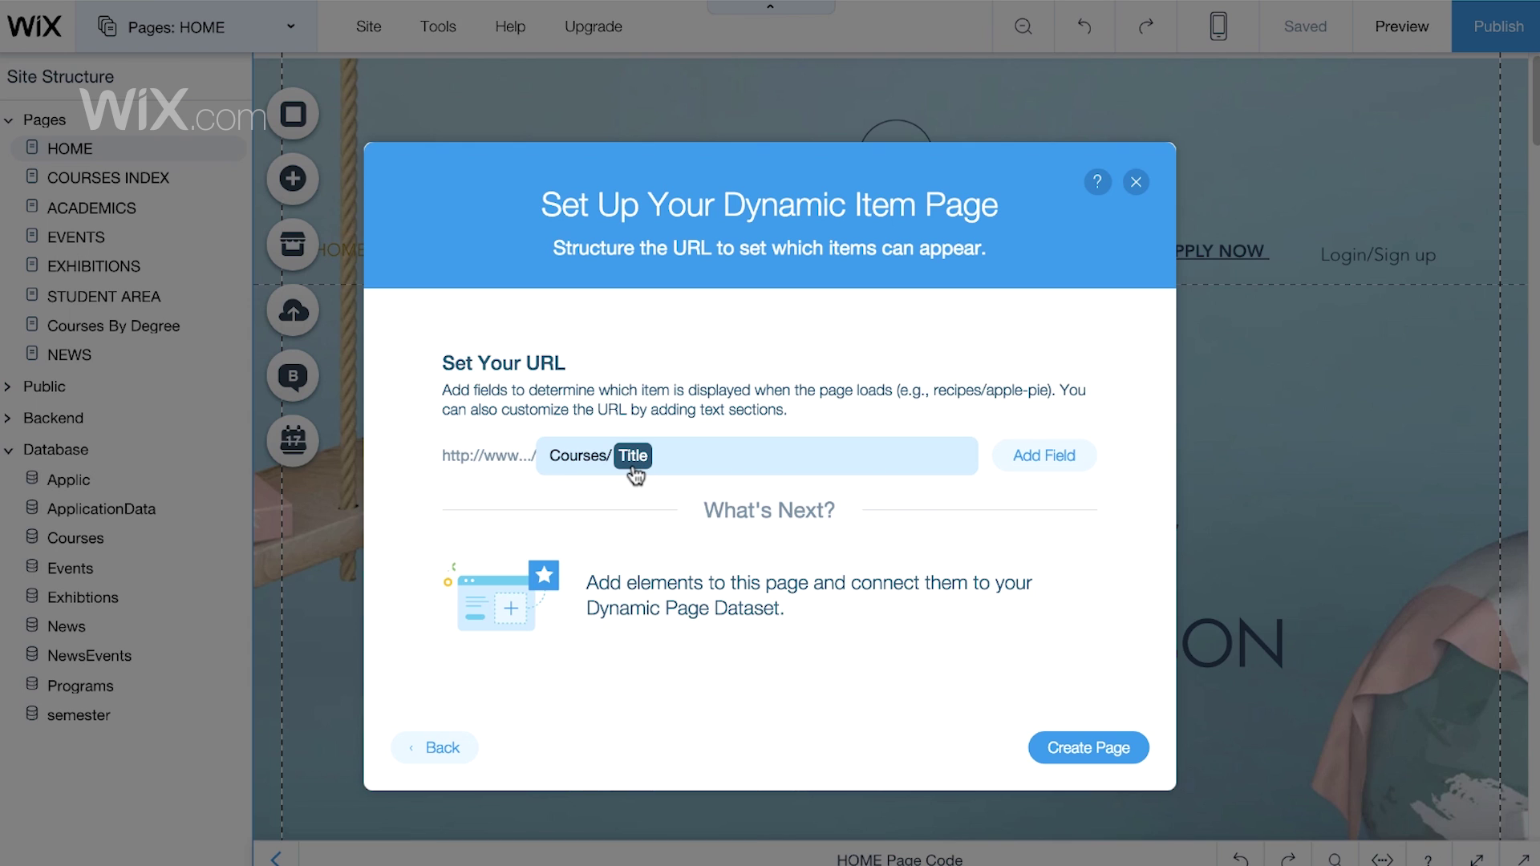
# Remove the Title field from the page URL, add it again after Courses/, and create the dynamic item page
pyautogui.click(672, 464)
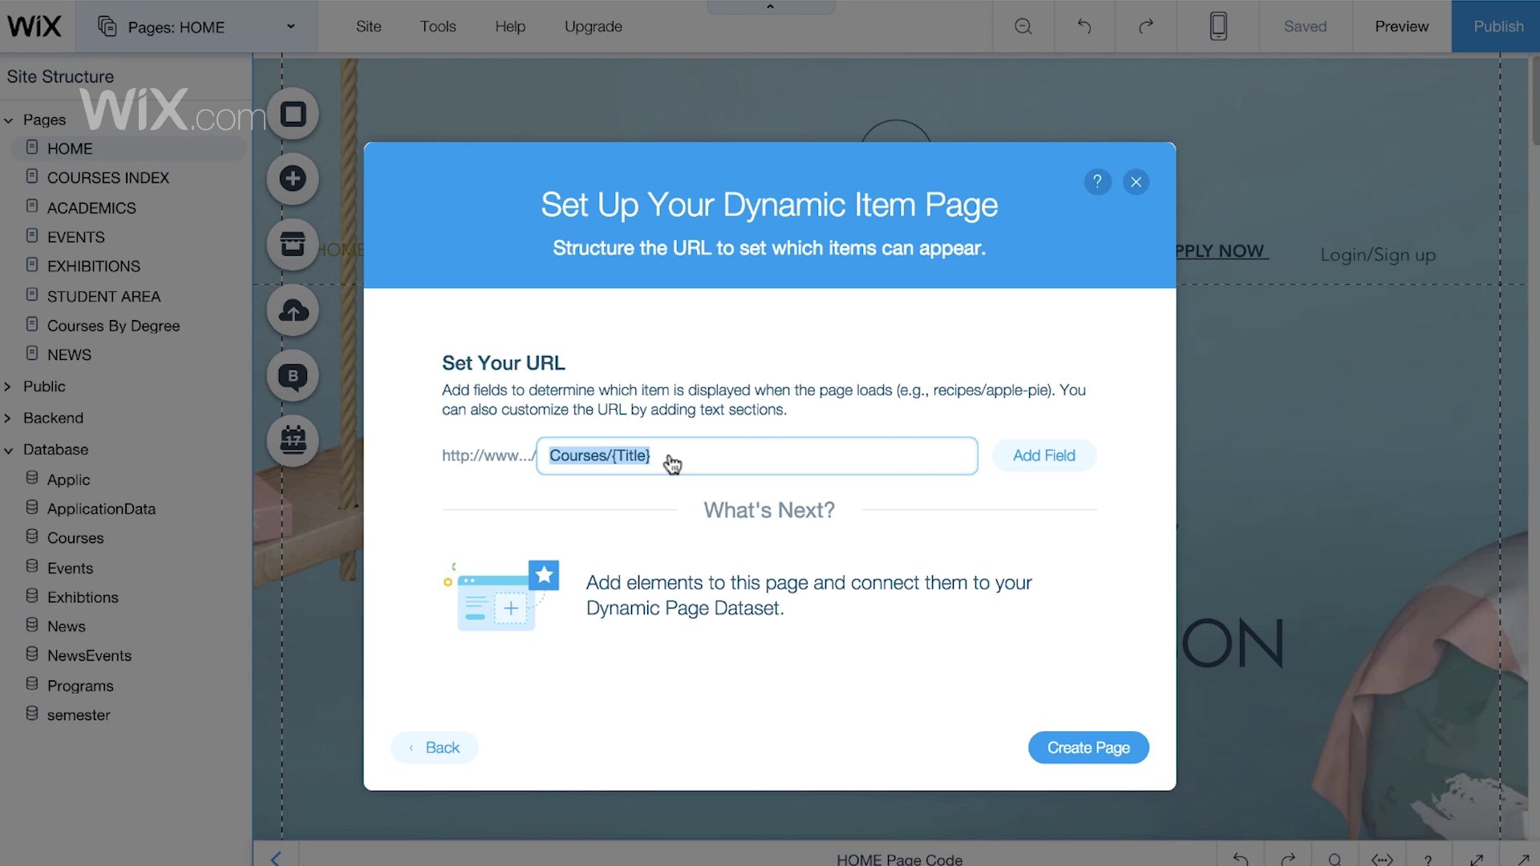
pyautogui.press('BackSpace')
pyautogui.press('BackSpace')
pyautogui.press('BackSpace')
pyautogui.press('BackSpace')
pyautogui.press('BackSpace')
pyautogui.press('BackSpace')
pyautogui.press('BackSpace')
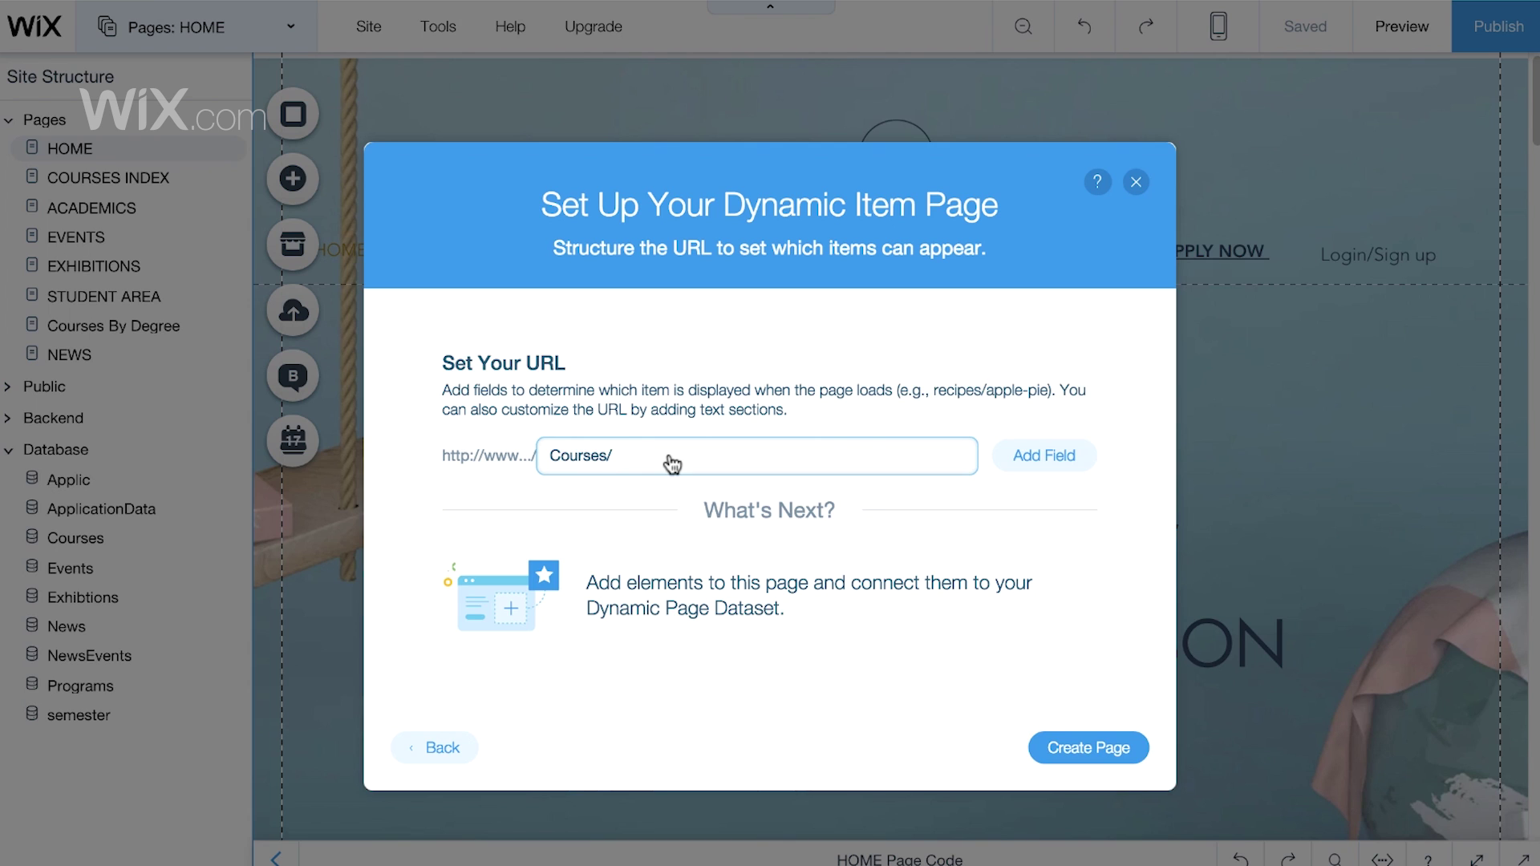
pyautogui.click(1042, 455)
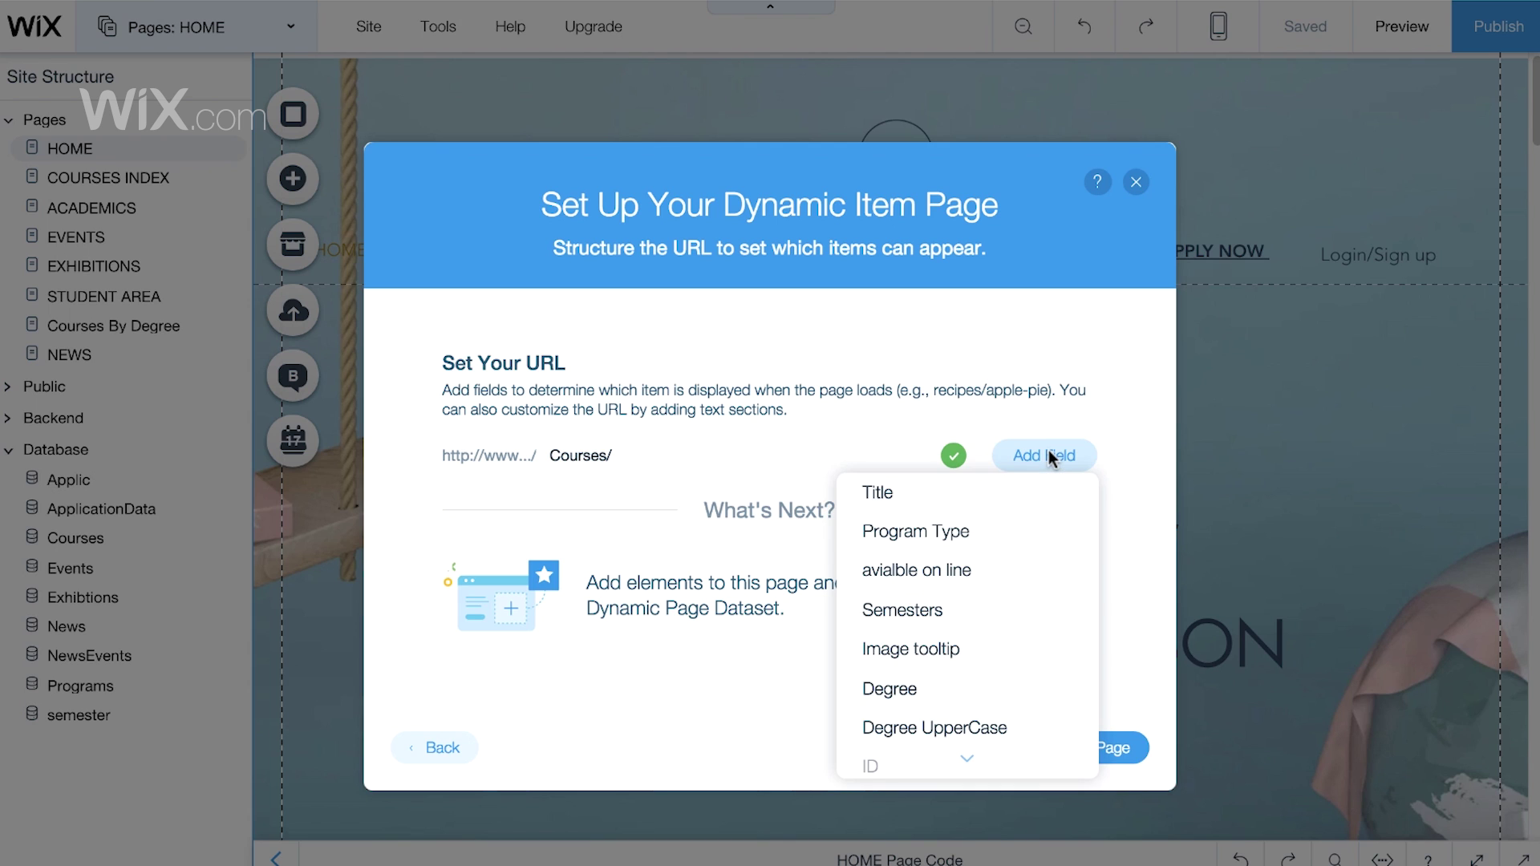
pyautogui.click(1035, 493)
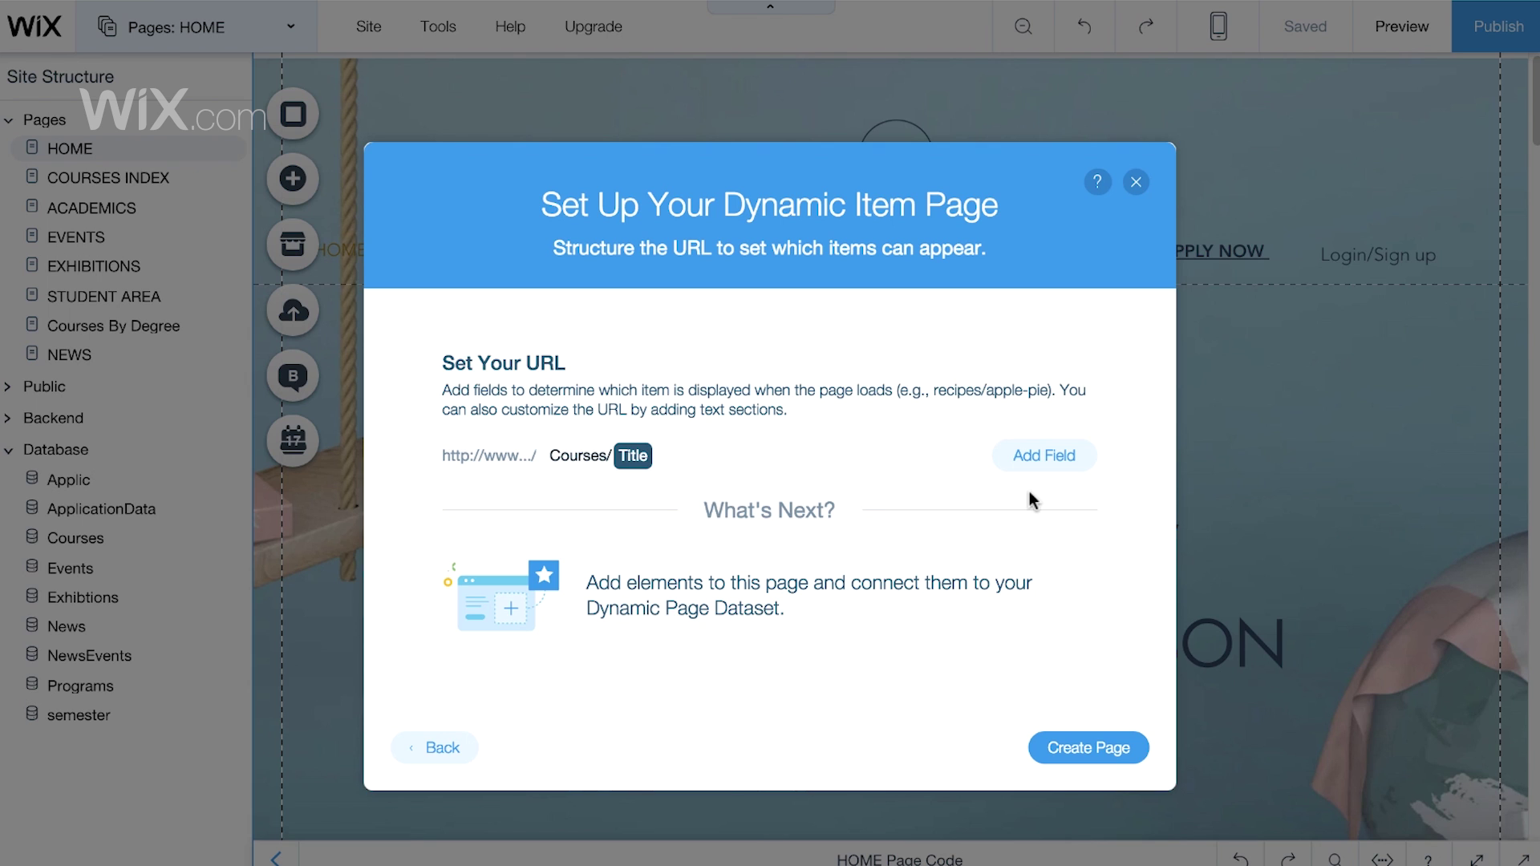
pyautogui.click(1086, 750)
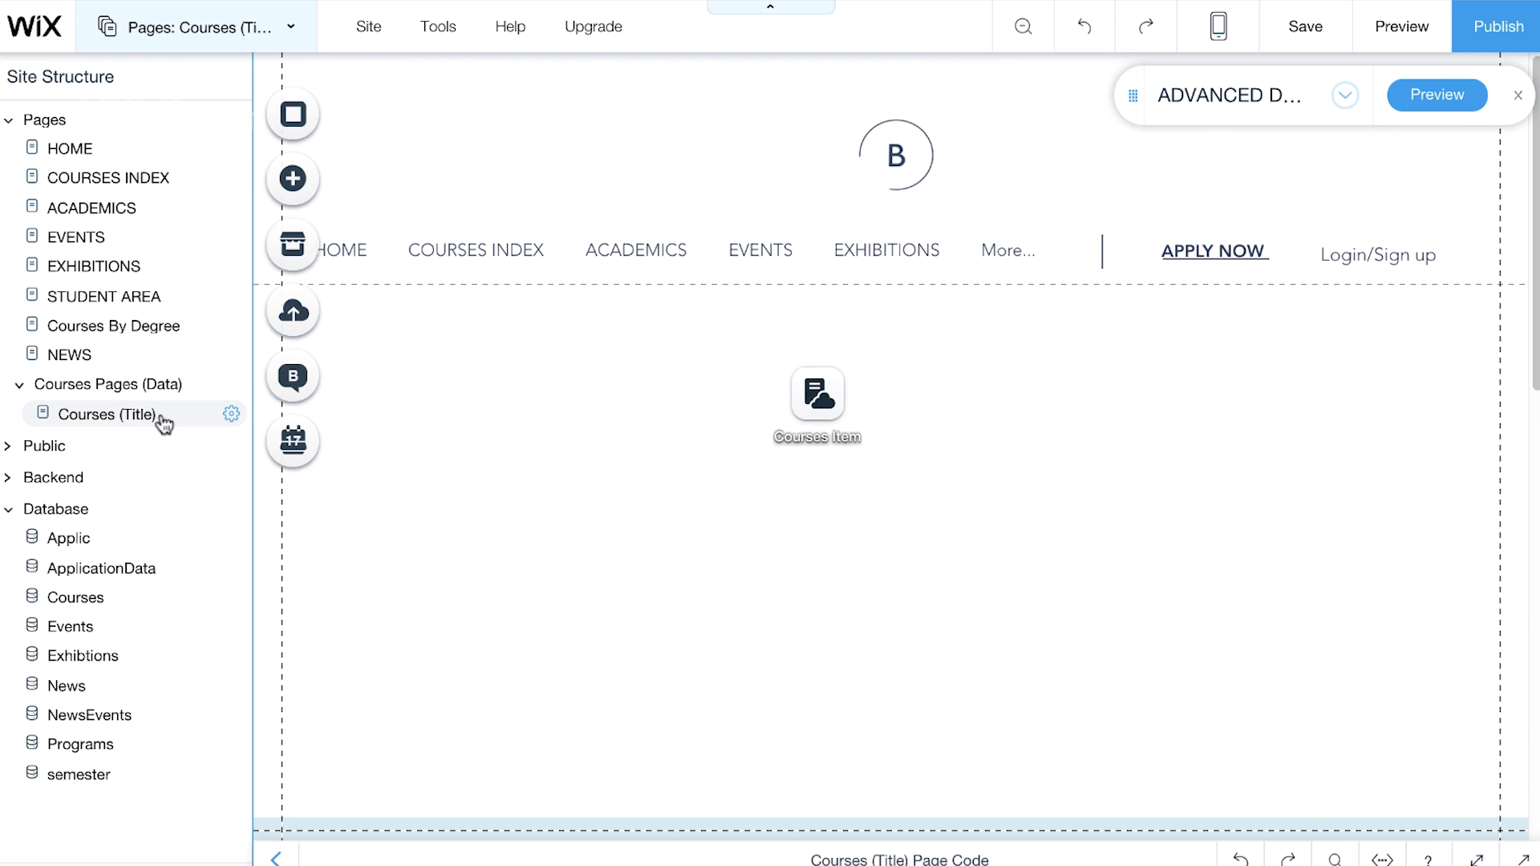
# Move the Courses Item dataset to the right margin below the header and look at the list of courses available for preview
pyautogui.click(819, 409)
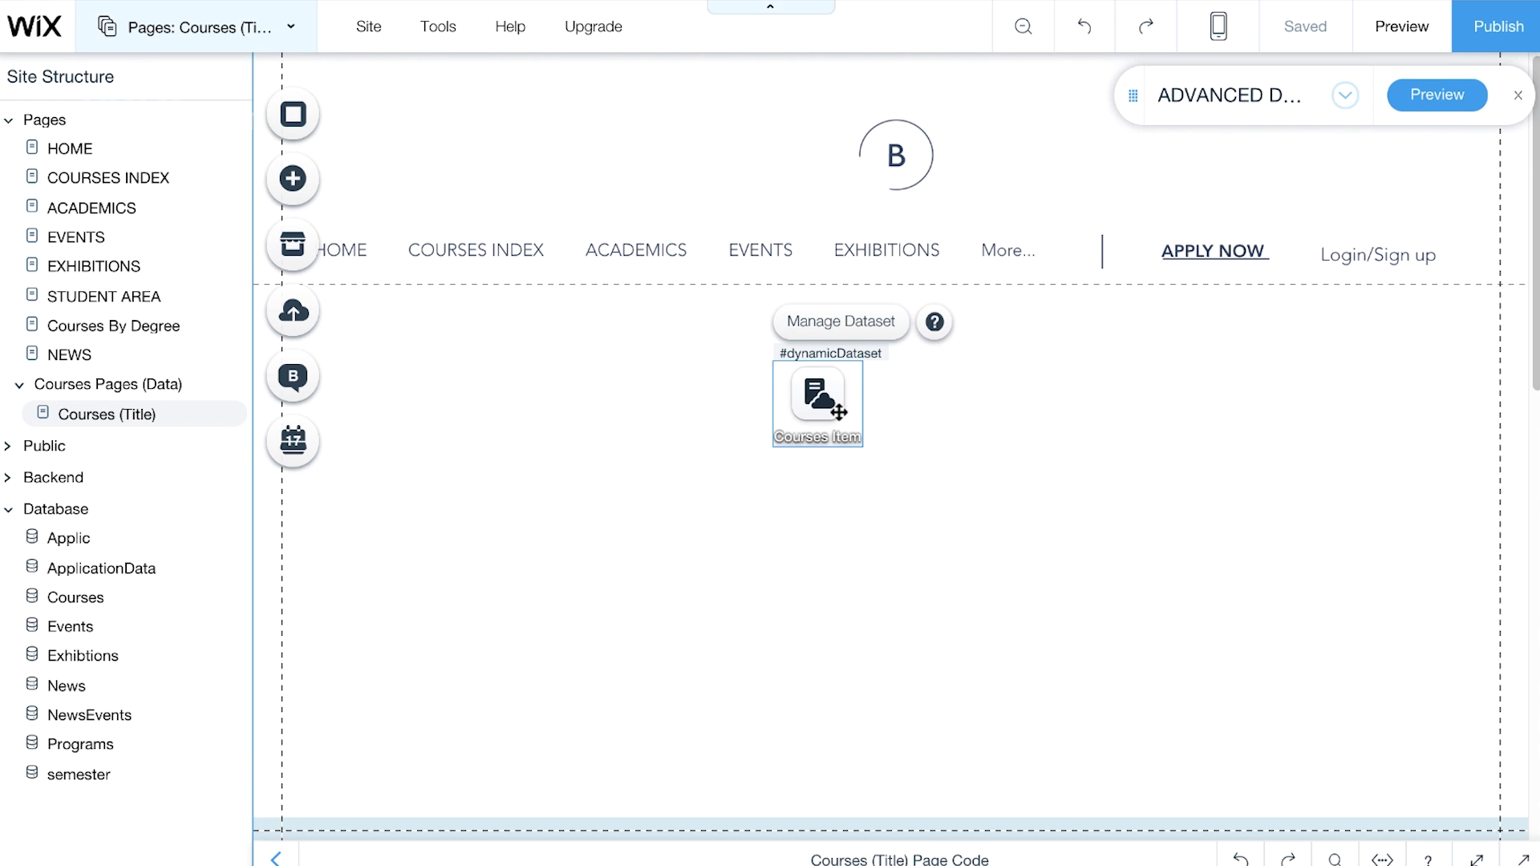
pyautogui.moveTo(838, 412); pyautogui.dragTo(1438, 373)
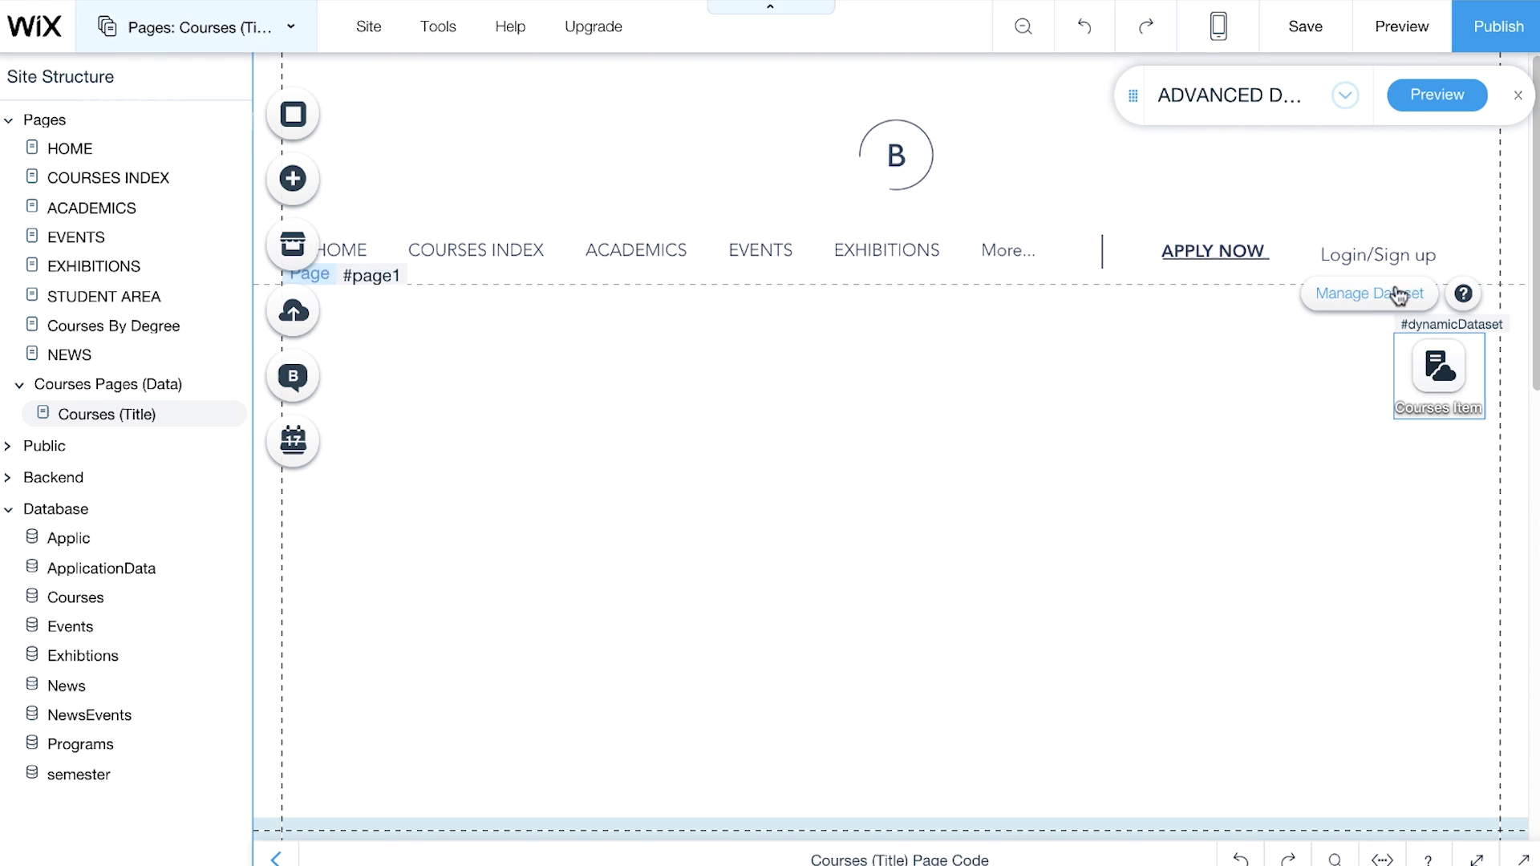
pyautogui.click(1339, 108)
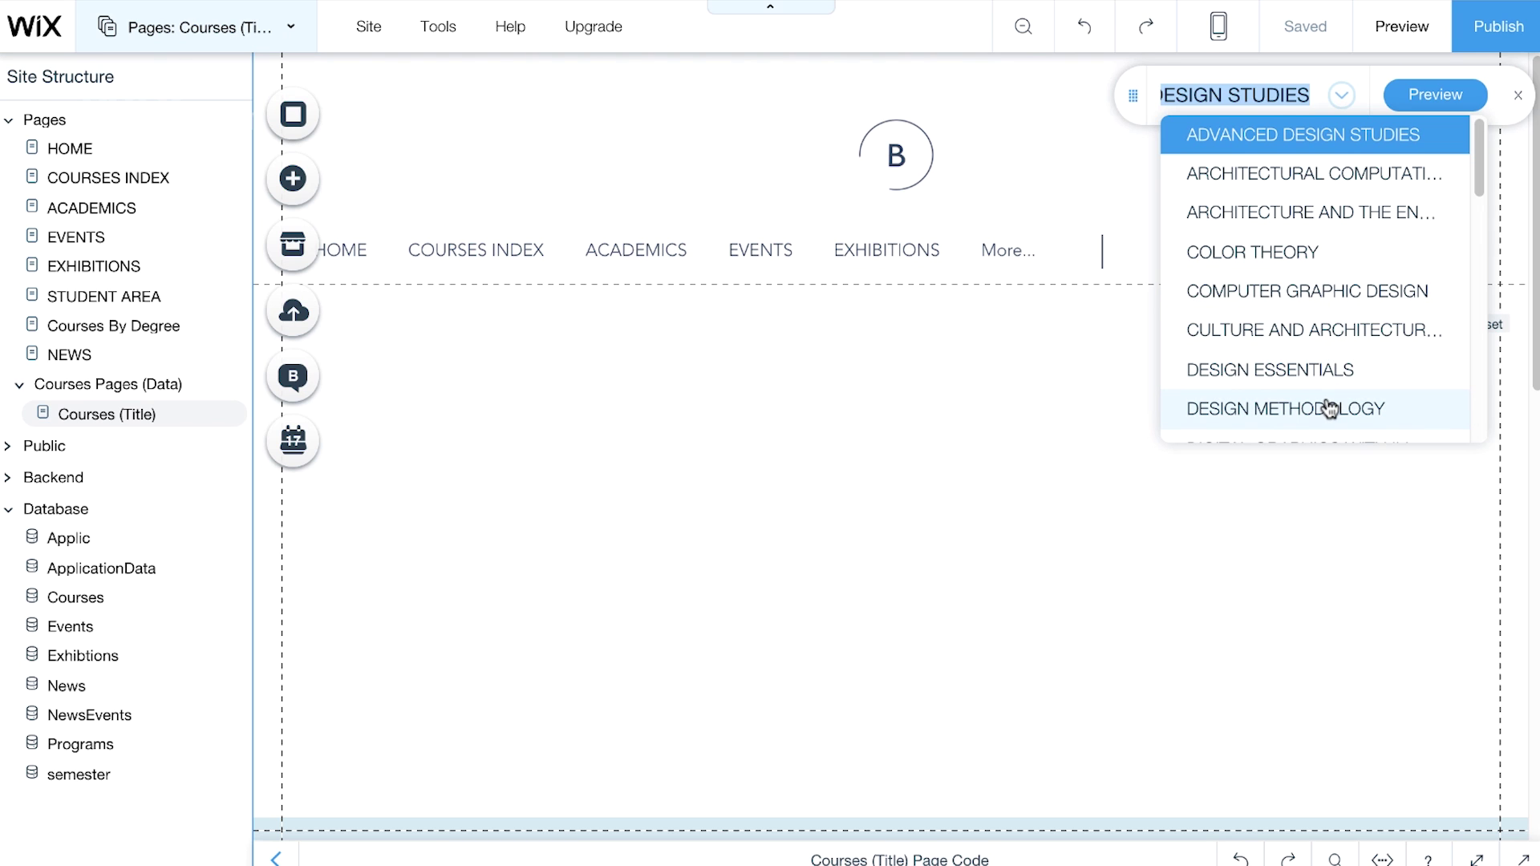
pyautogui.click(1344, 97)
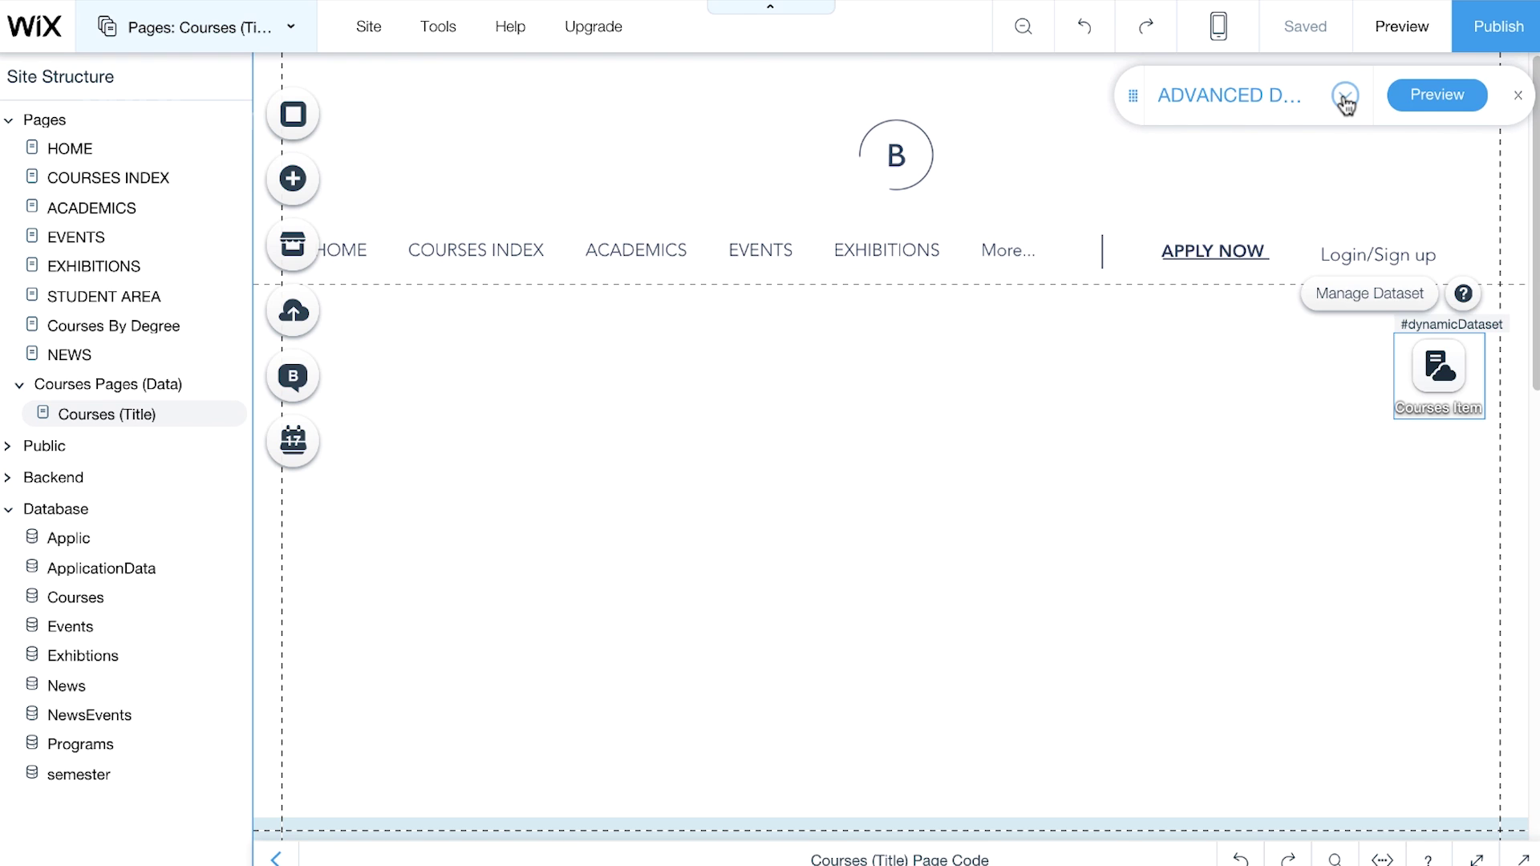
# Add a themed Page Title text element near the page's left margin, just below the header
pyautogui.click(294, 179)
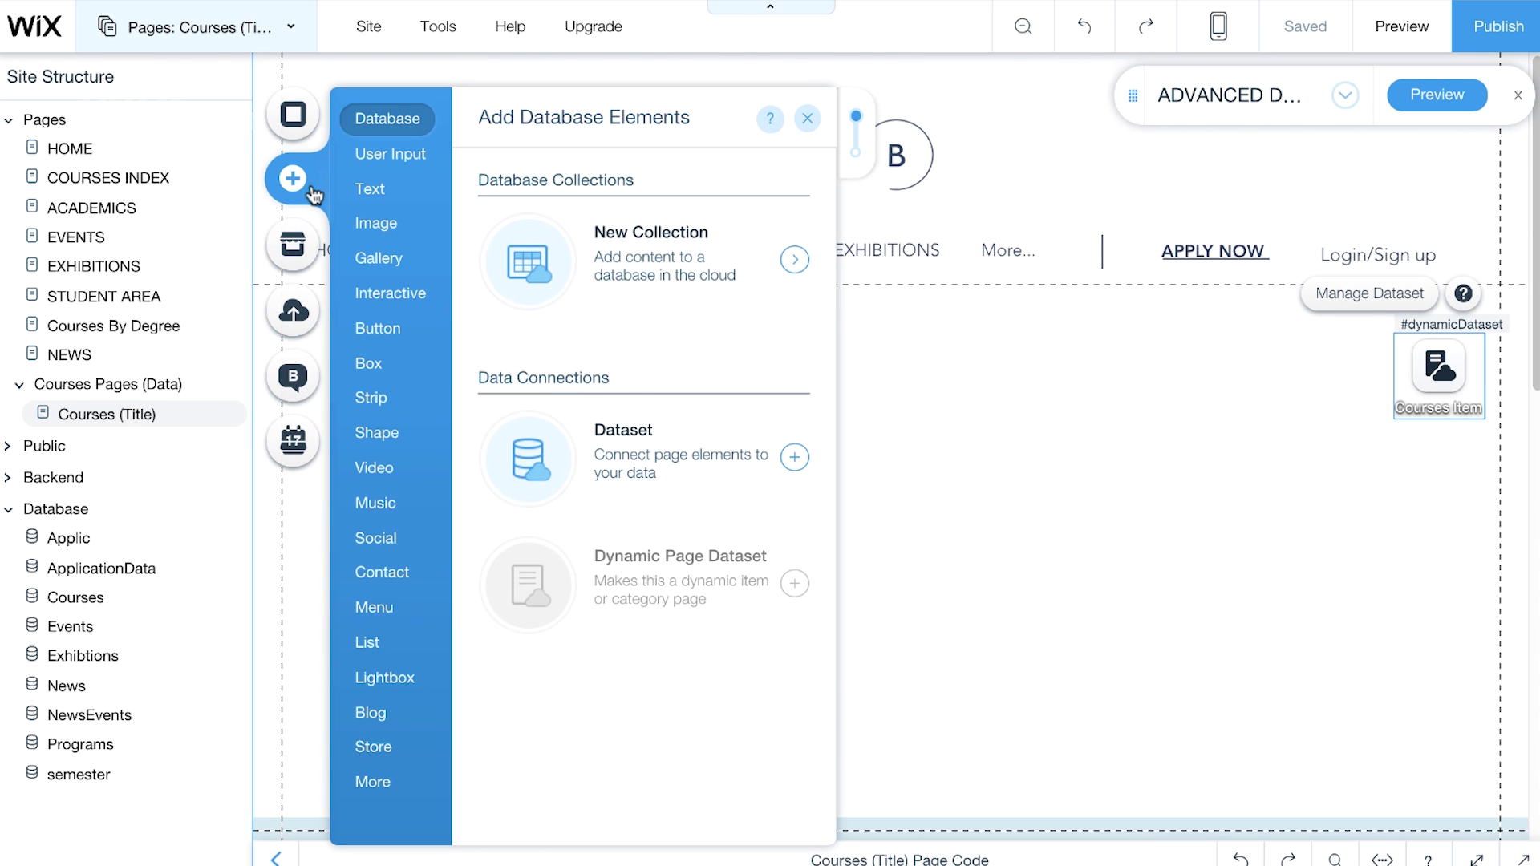
pyautogui.click(369, 192)
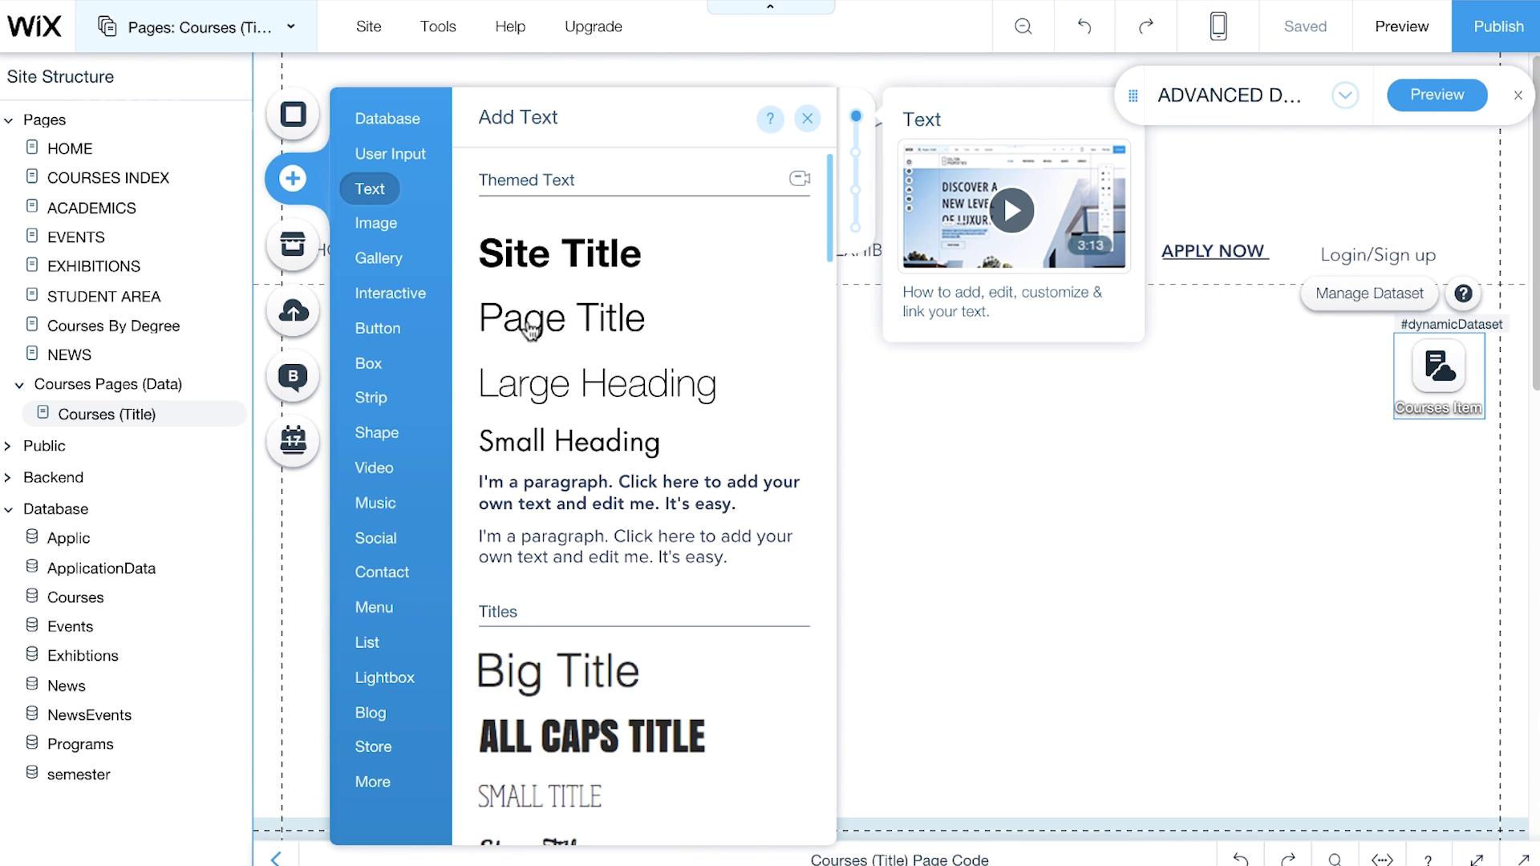
pyautogui.moveTo(529, 329); pyautogui.dragTo(485, 368)
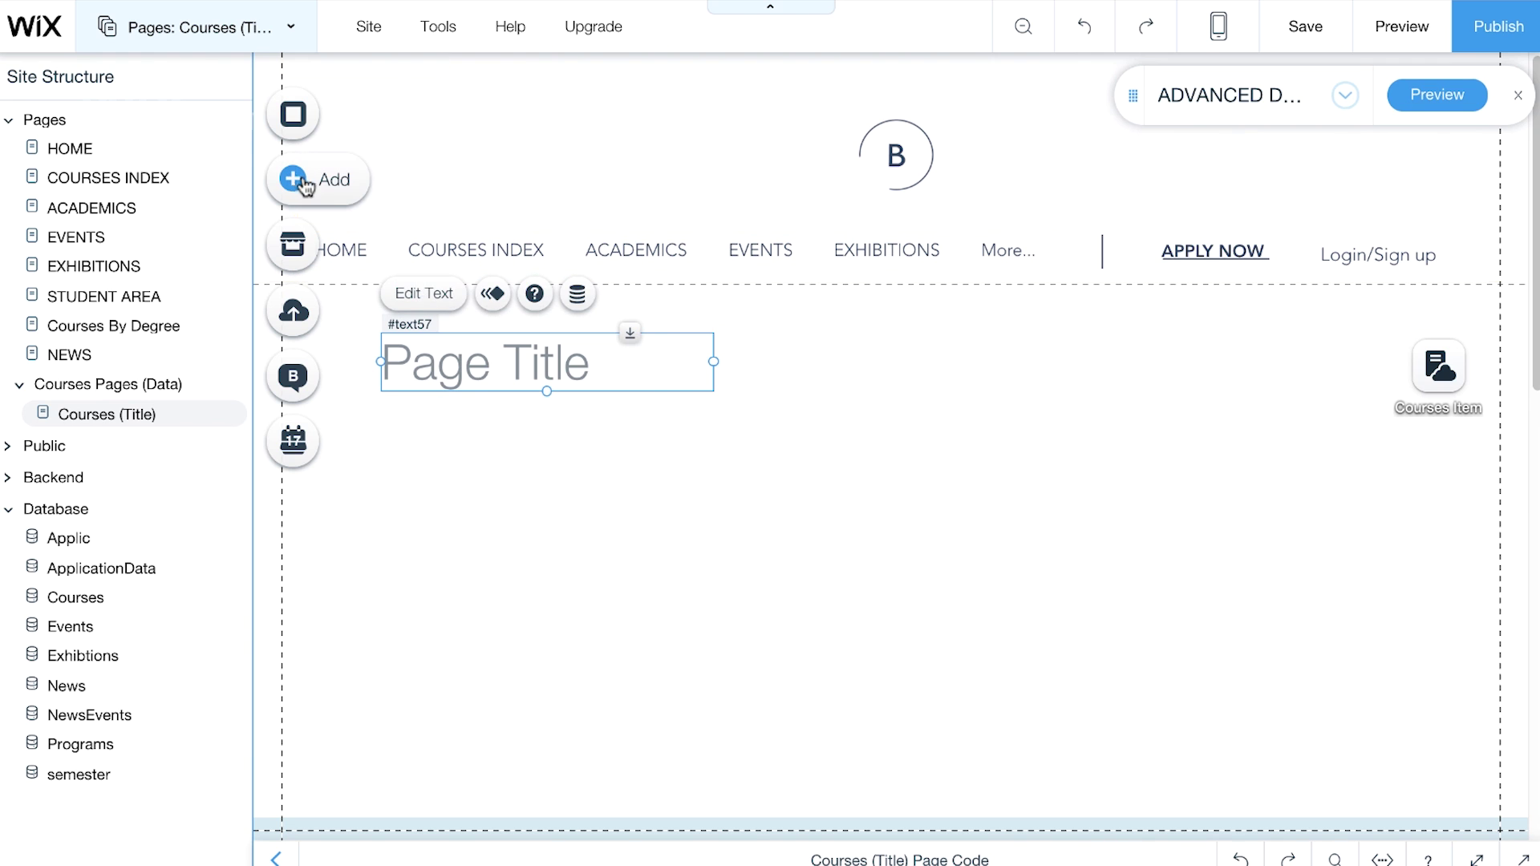
# Open the image elements and choose an image source for the Courses item page
pyautogui.click(302, 184)
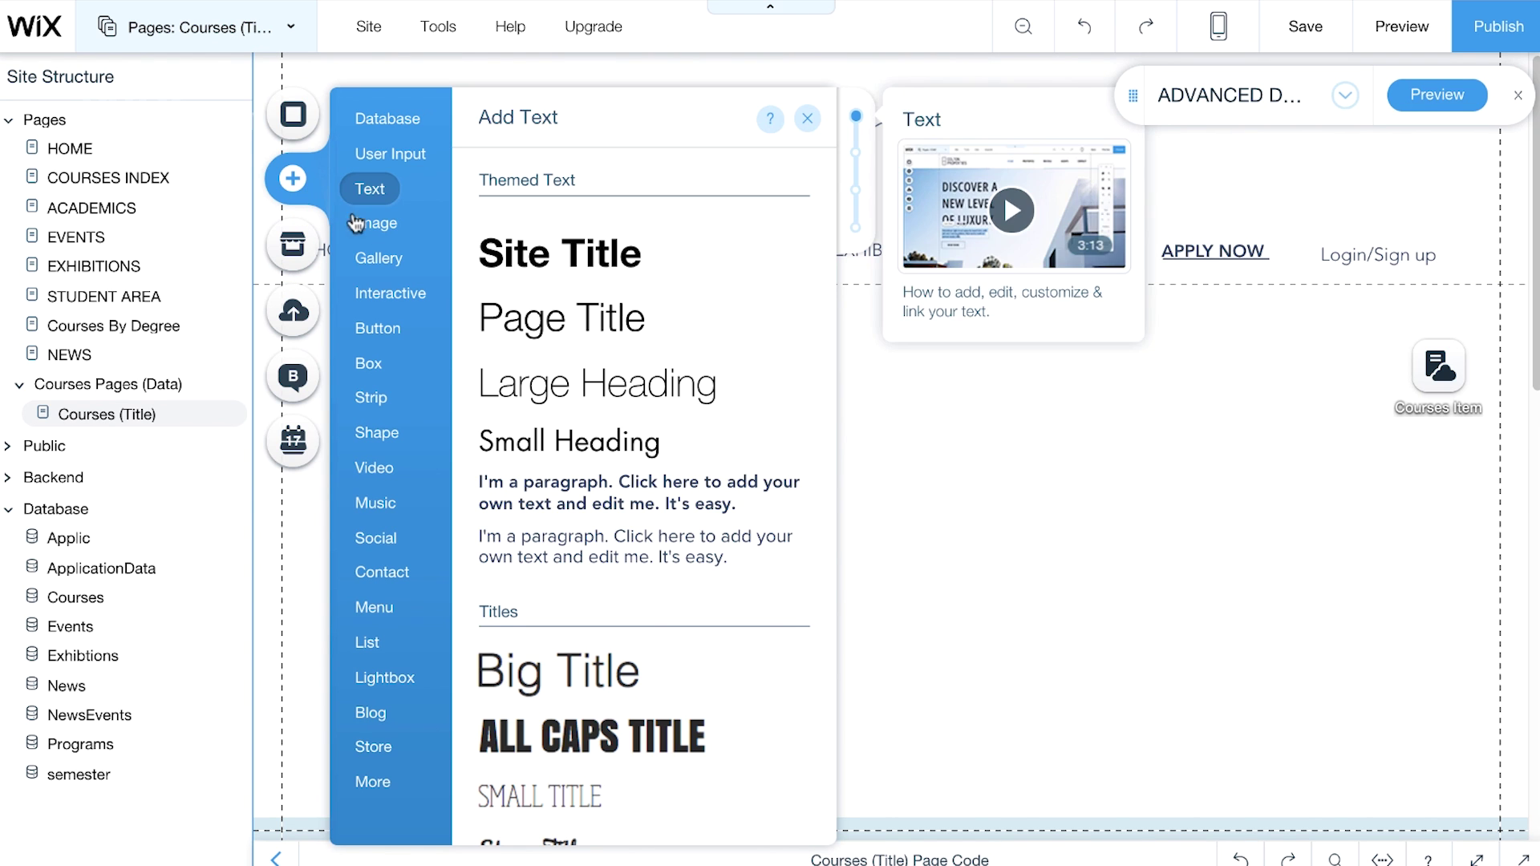
pyautogui.click(377, 225)
pyautogui.click(662, 258)
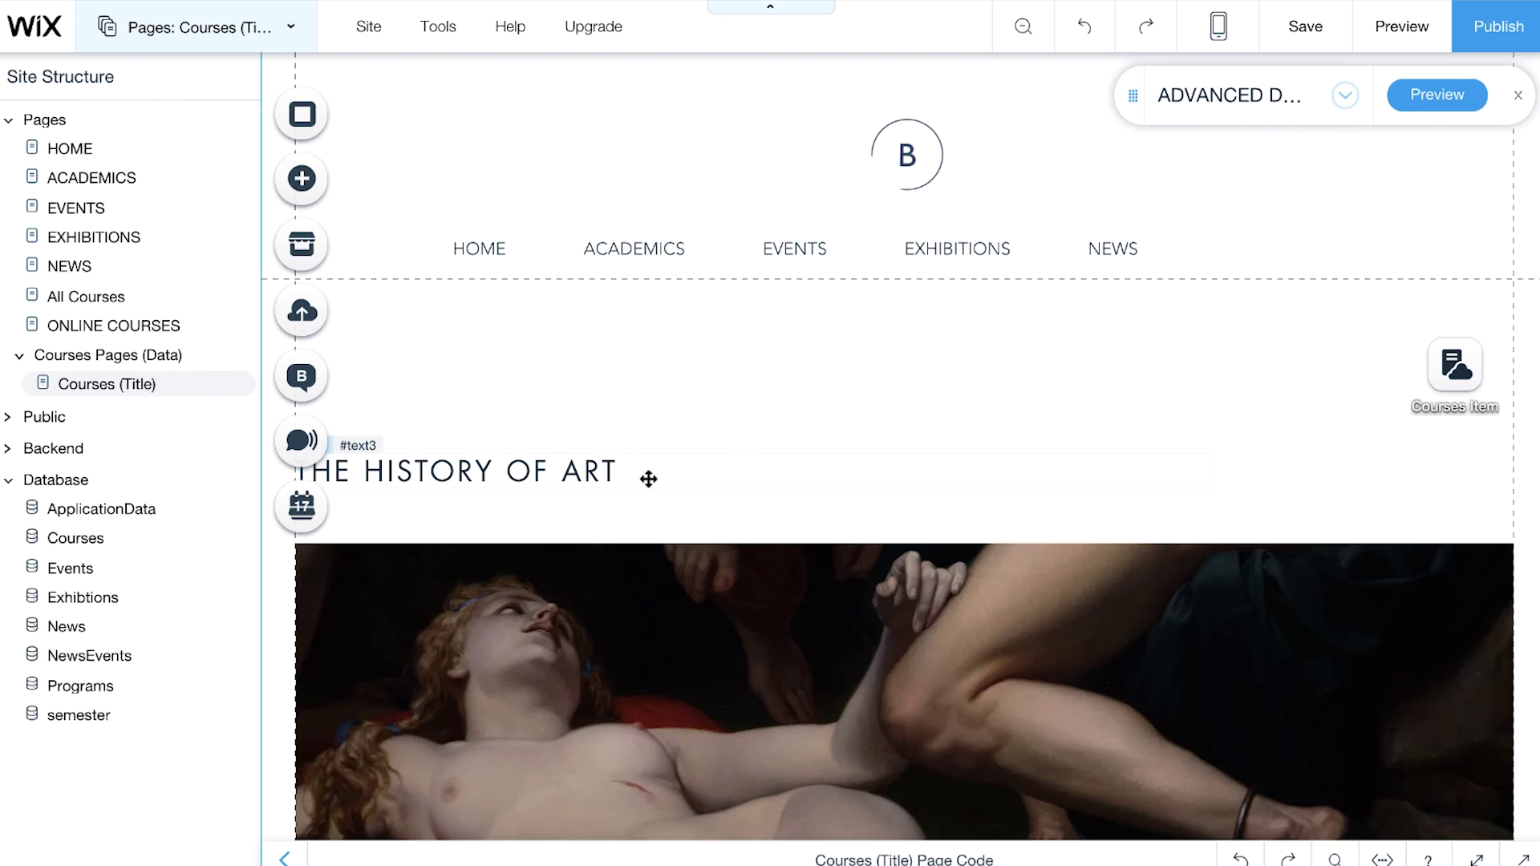
# Connect the heading THE HISTORY OF ART to the Title (Text) field of the Courses Item dataset
pyautogui.click(598, 476)
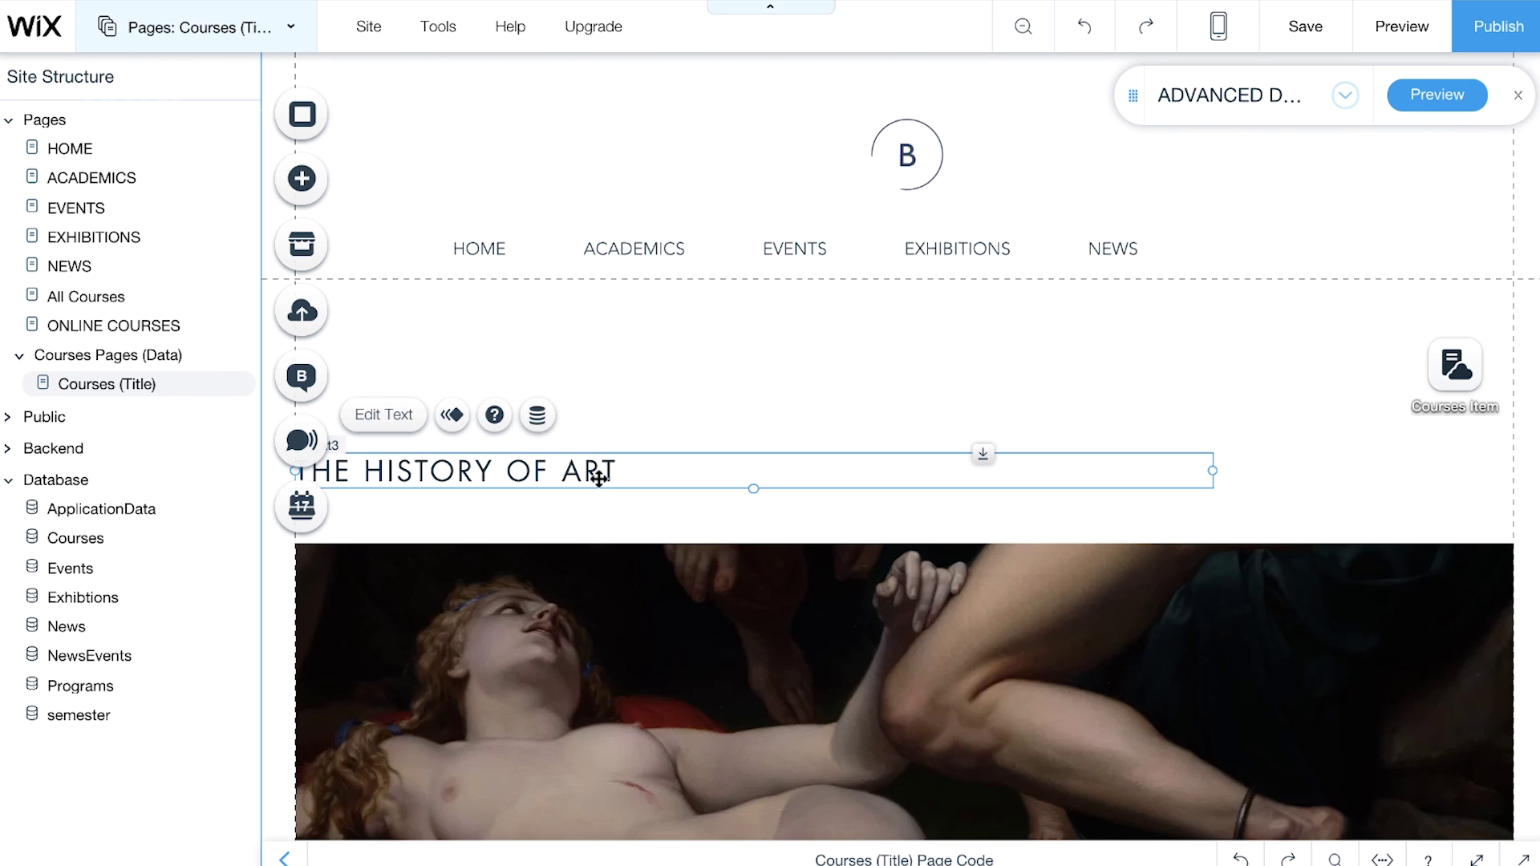
pyautogui.click(537, 417)
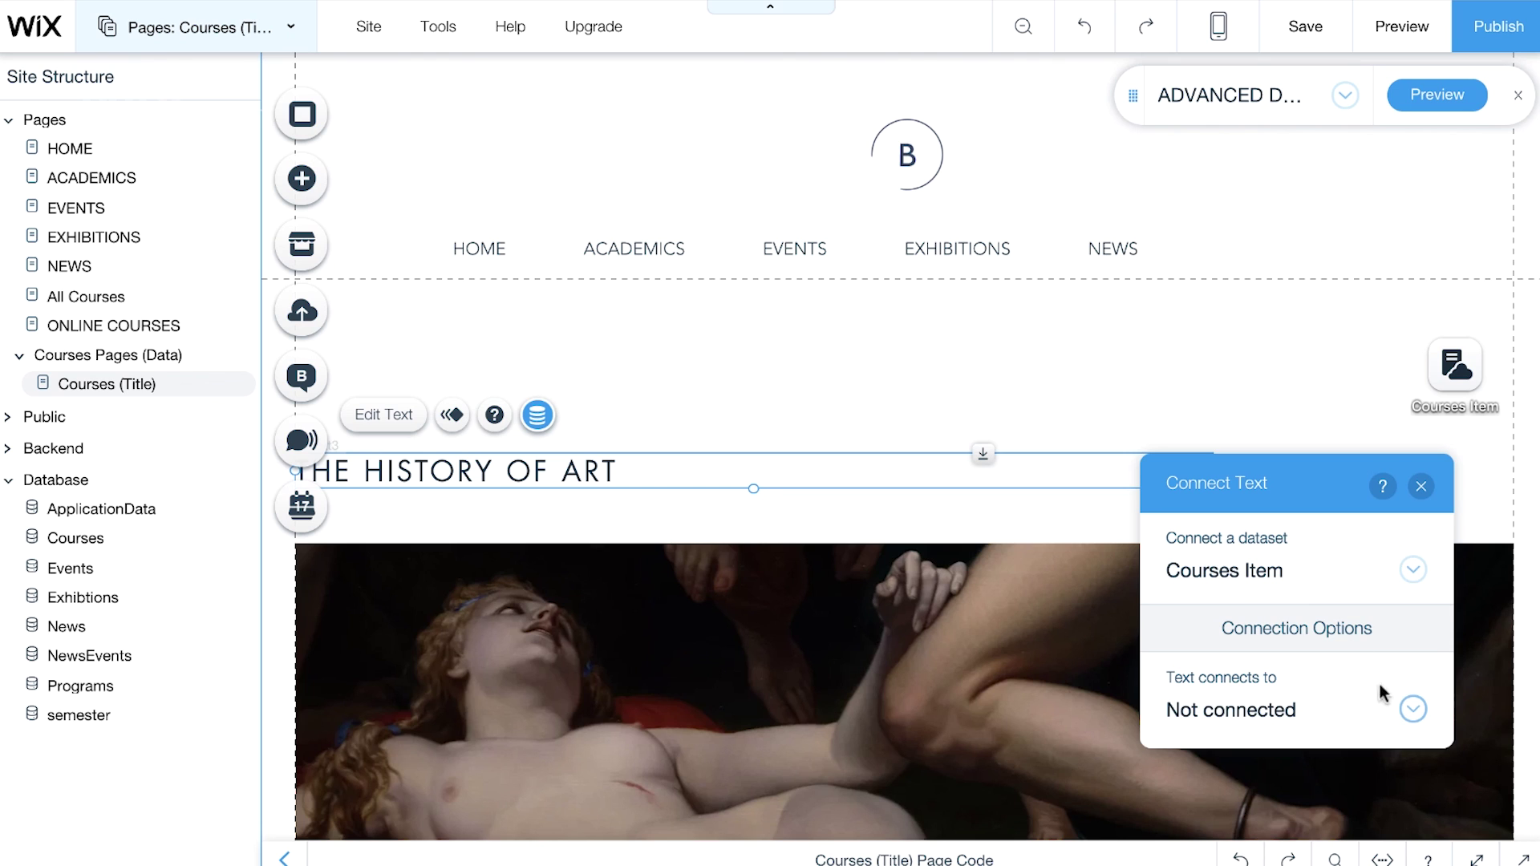
pyautogui.click(1413, 709)
pyautogui.click(1289, 588)
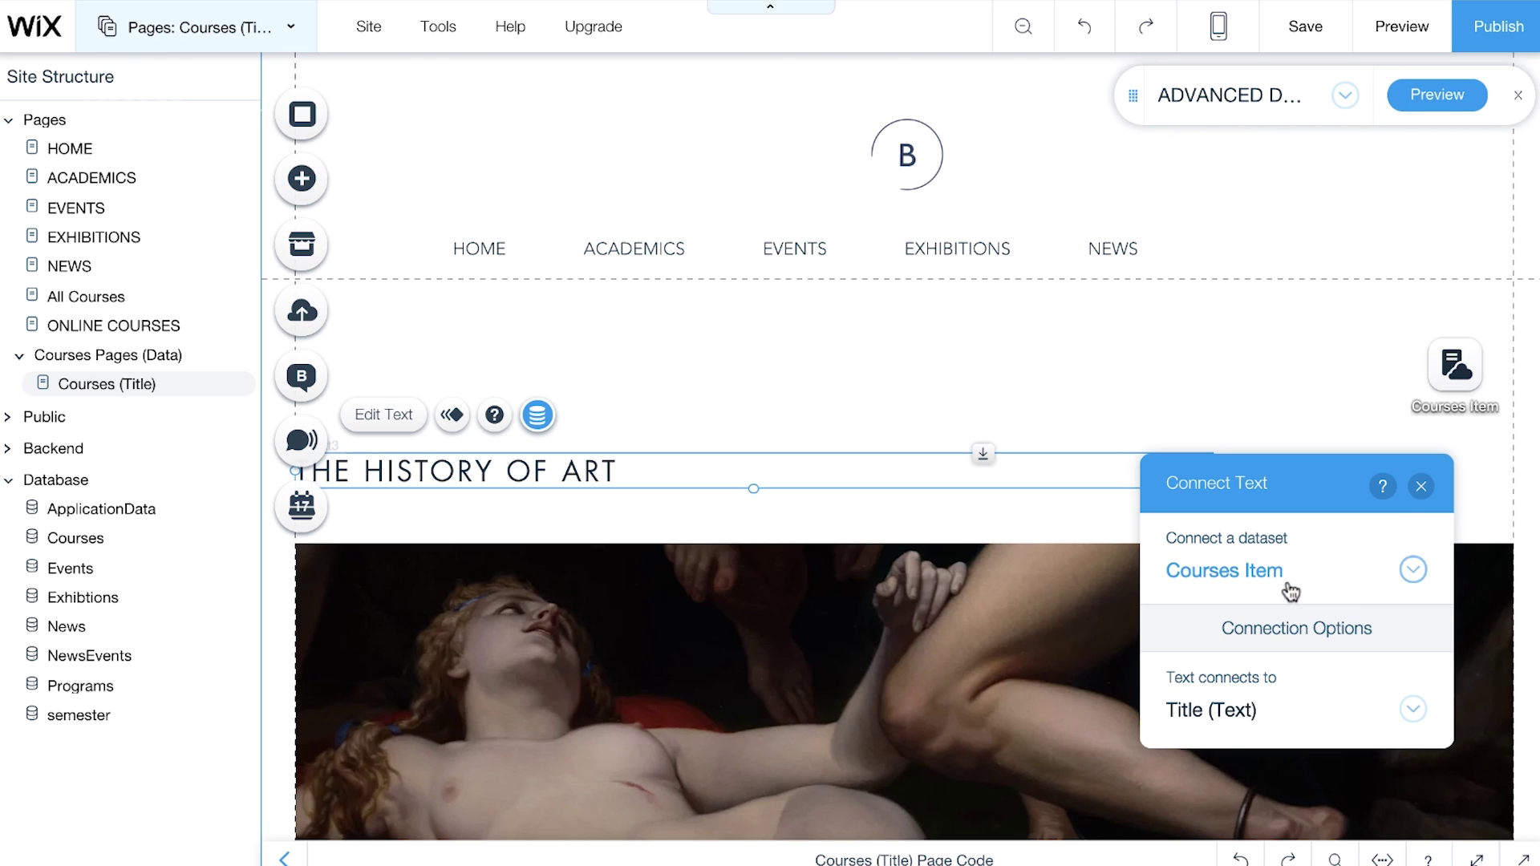
pyautogui.click(1420, 487)
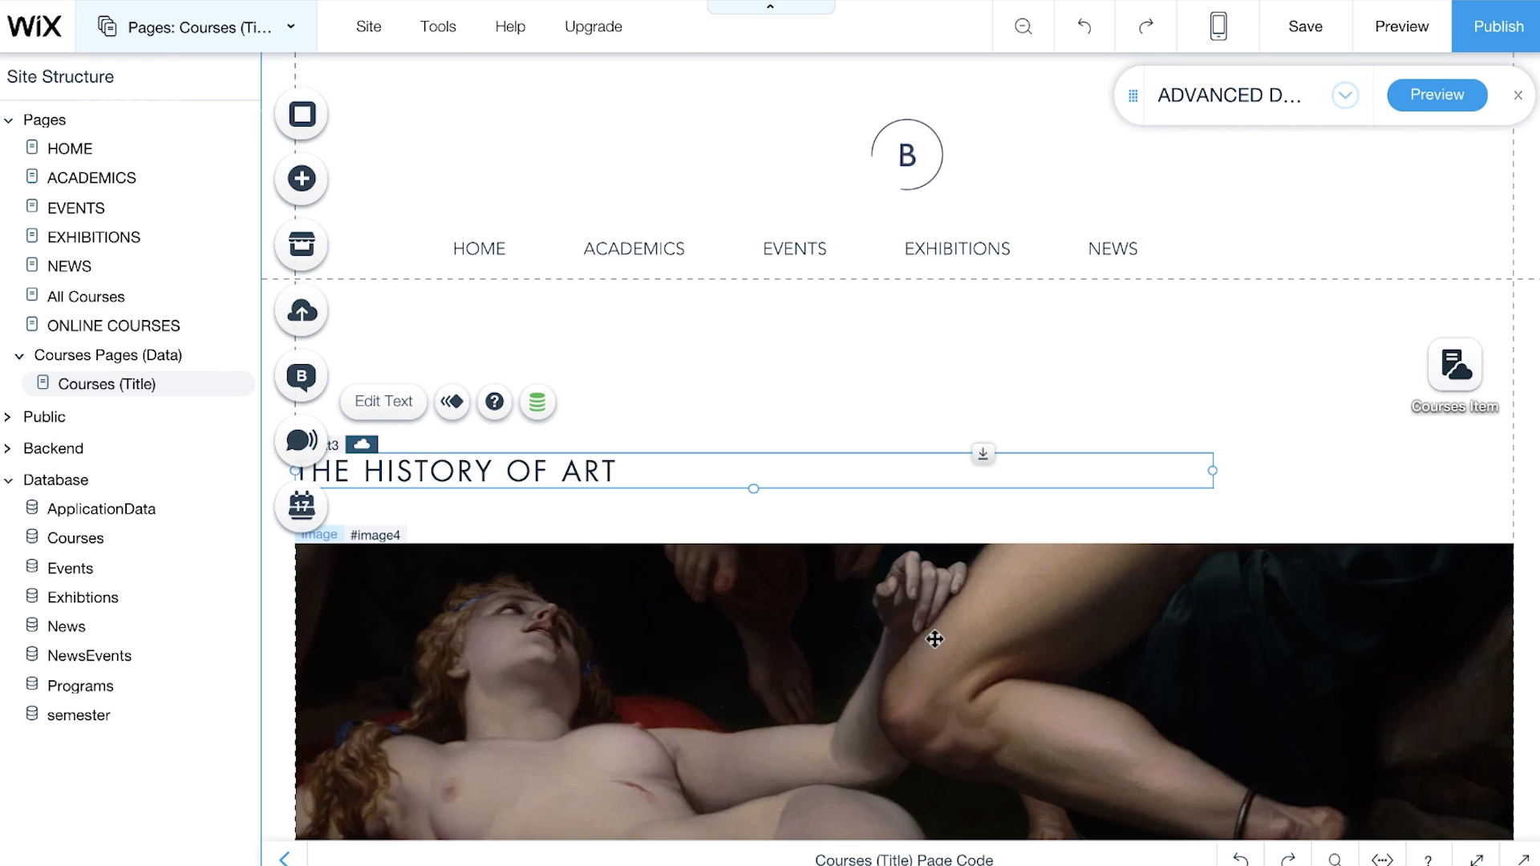
# Connect the source of the large painting below the heading to the Image (Image) field of the Courses Item dataset
pyautogui.click(902, 646)
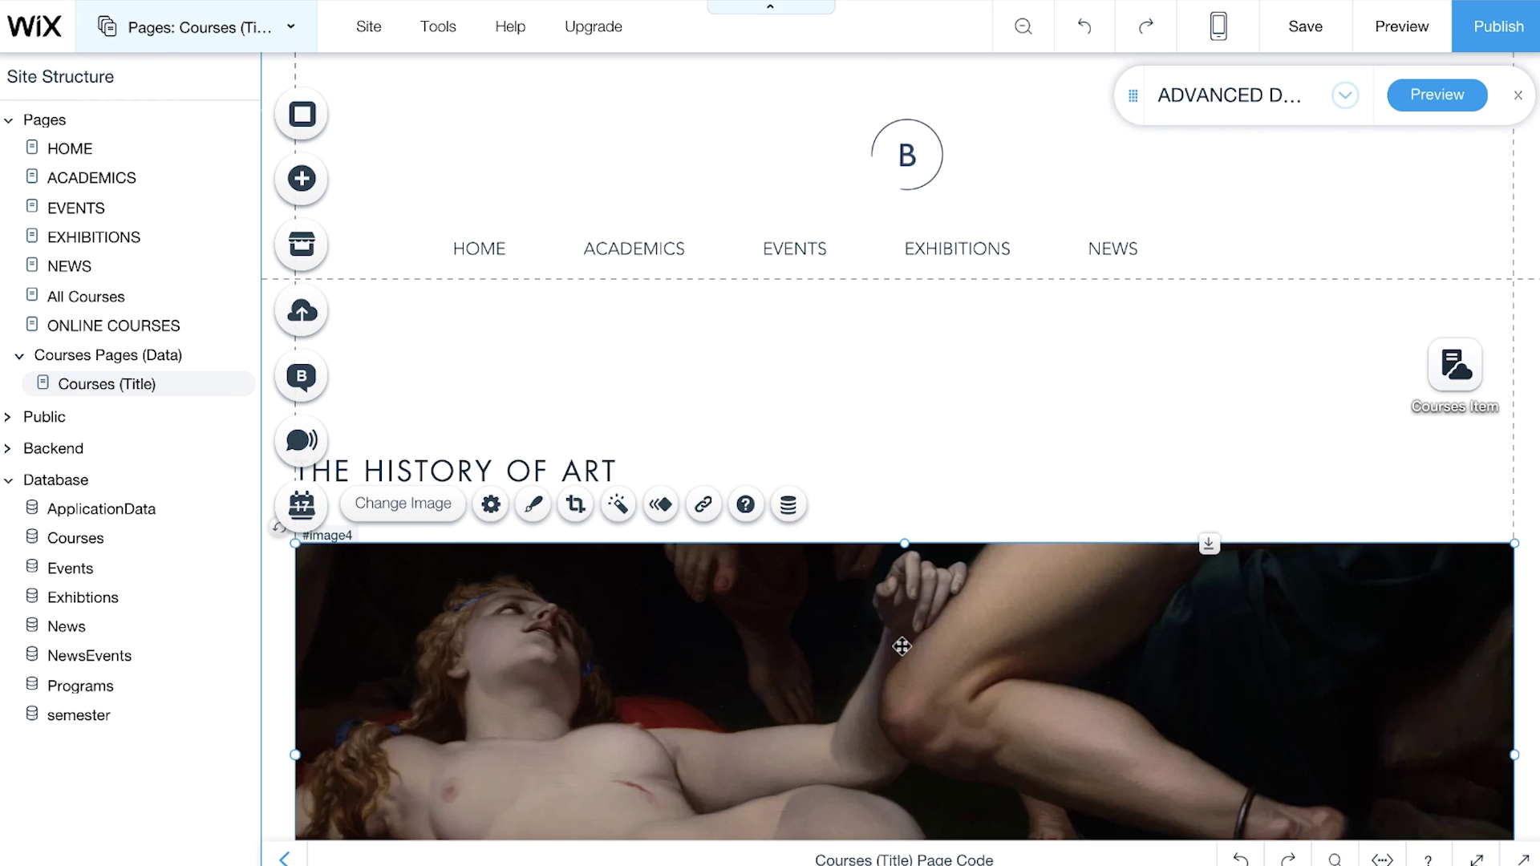
pyautogui.click(788, 507)
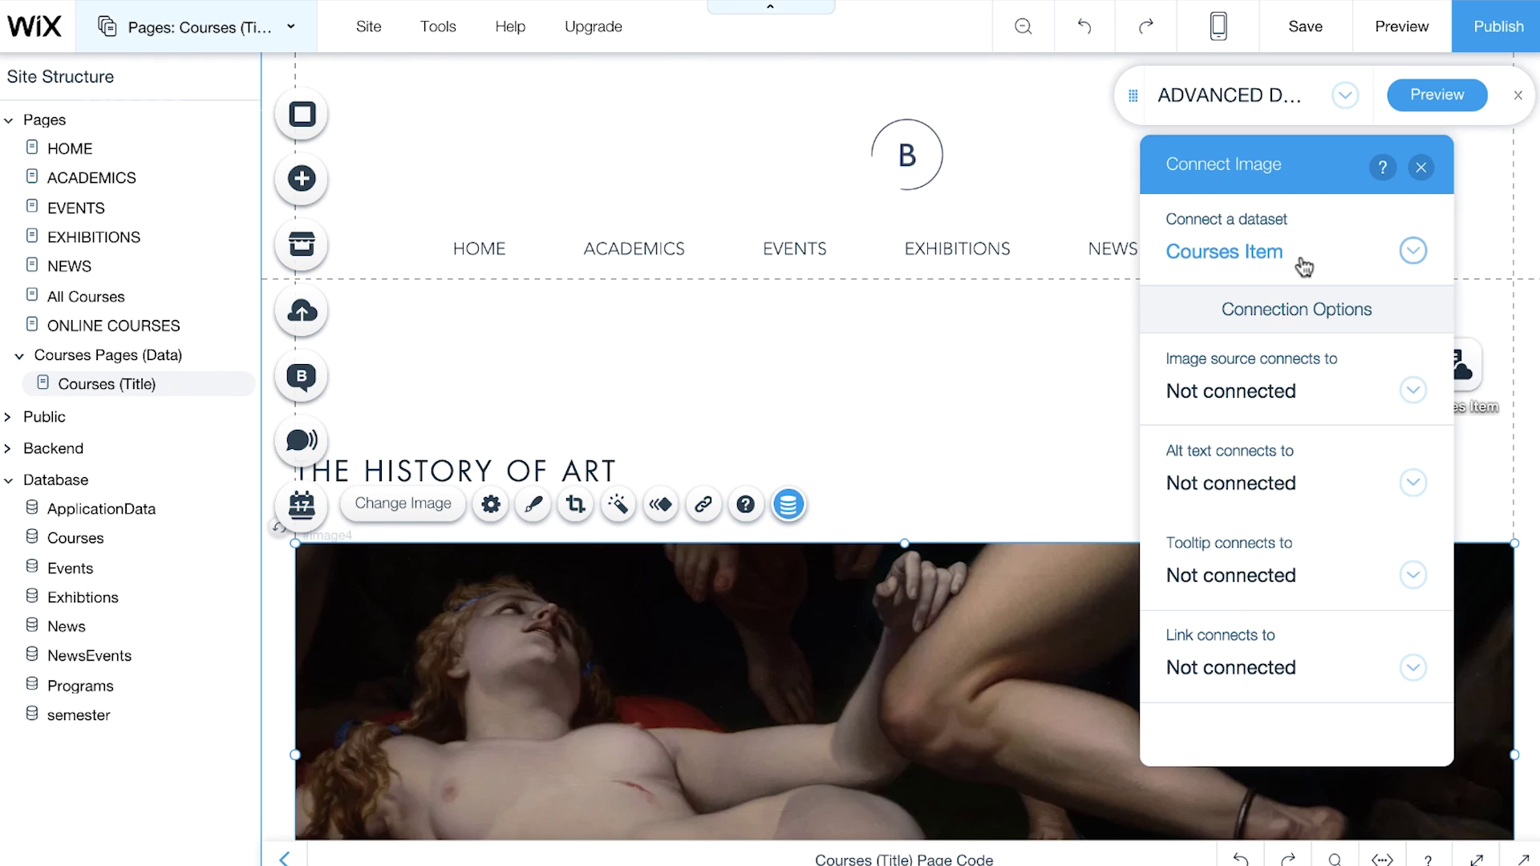
pyautogui.click(1412, 393)
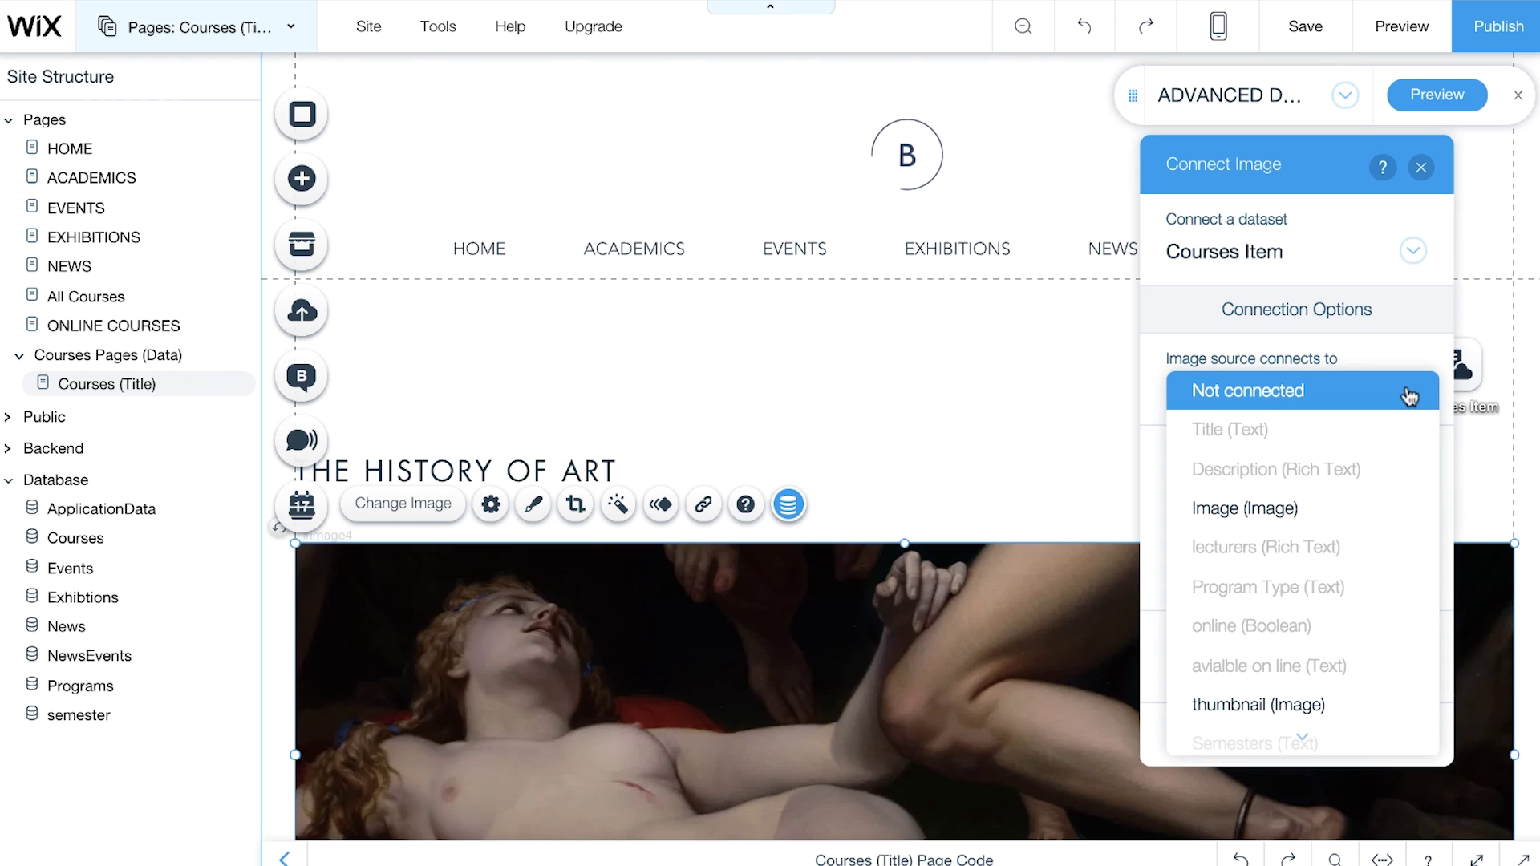
pyautogui.click(1288, 509)
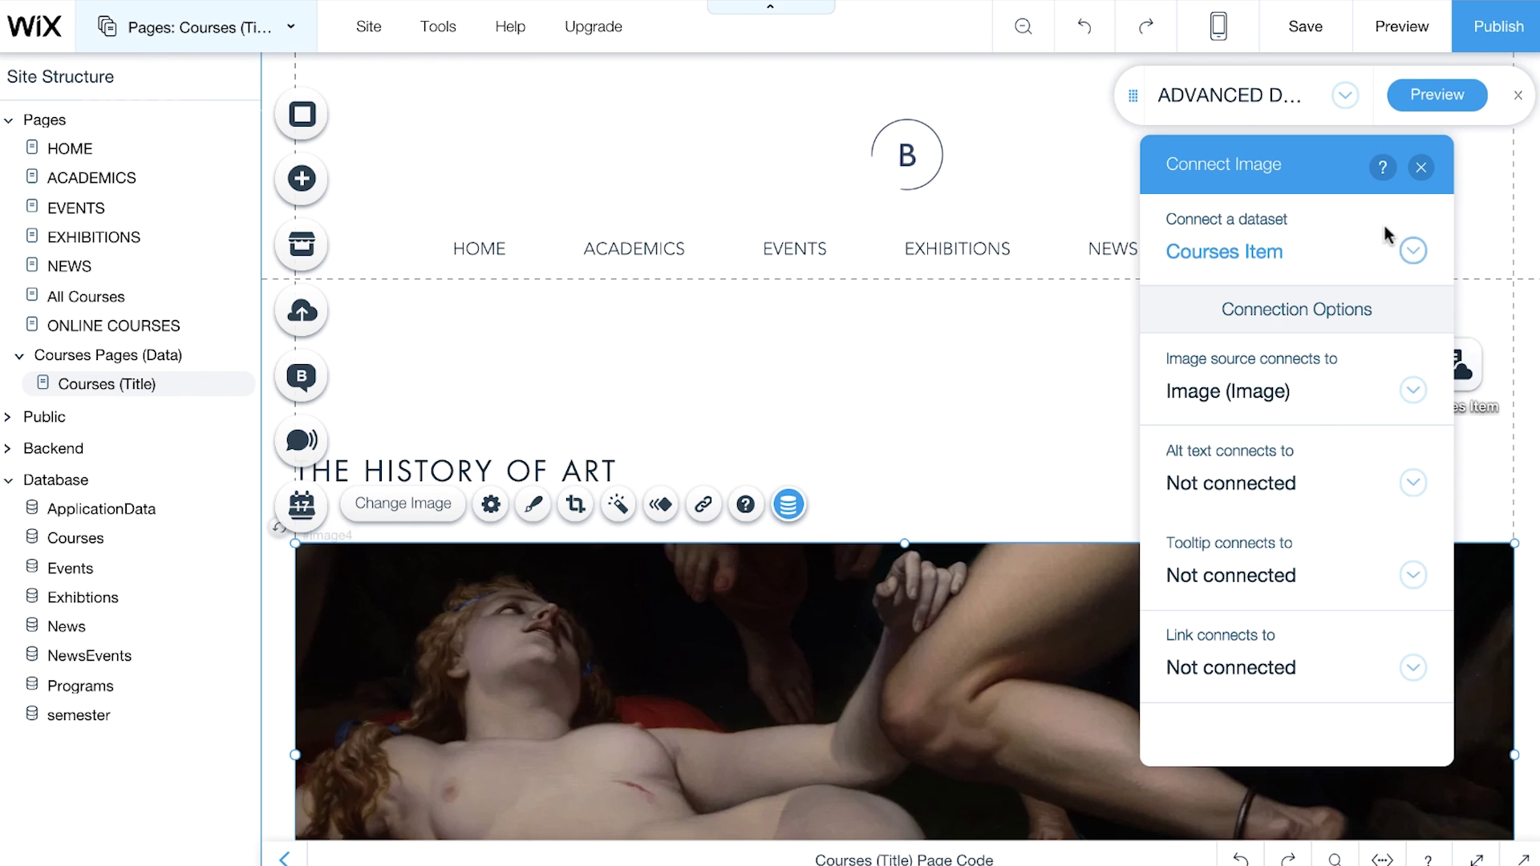
pyautogui.click(1420, 169)
# Examine the remaining course sections in the editor and in preview, including the page for the ARCHITECTURE AND THE ENVIRONMENT course
pyautogui.scroll(-9, 1419, 182)
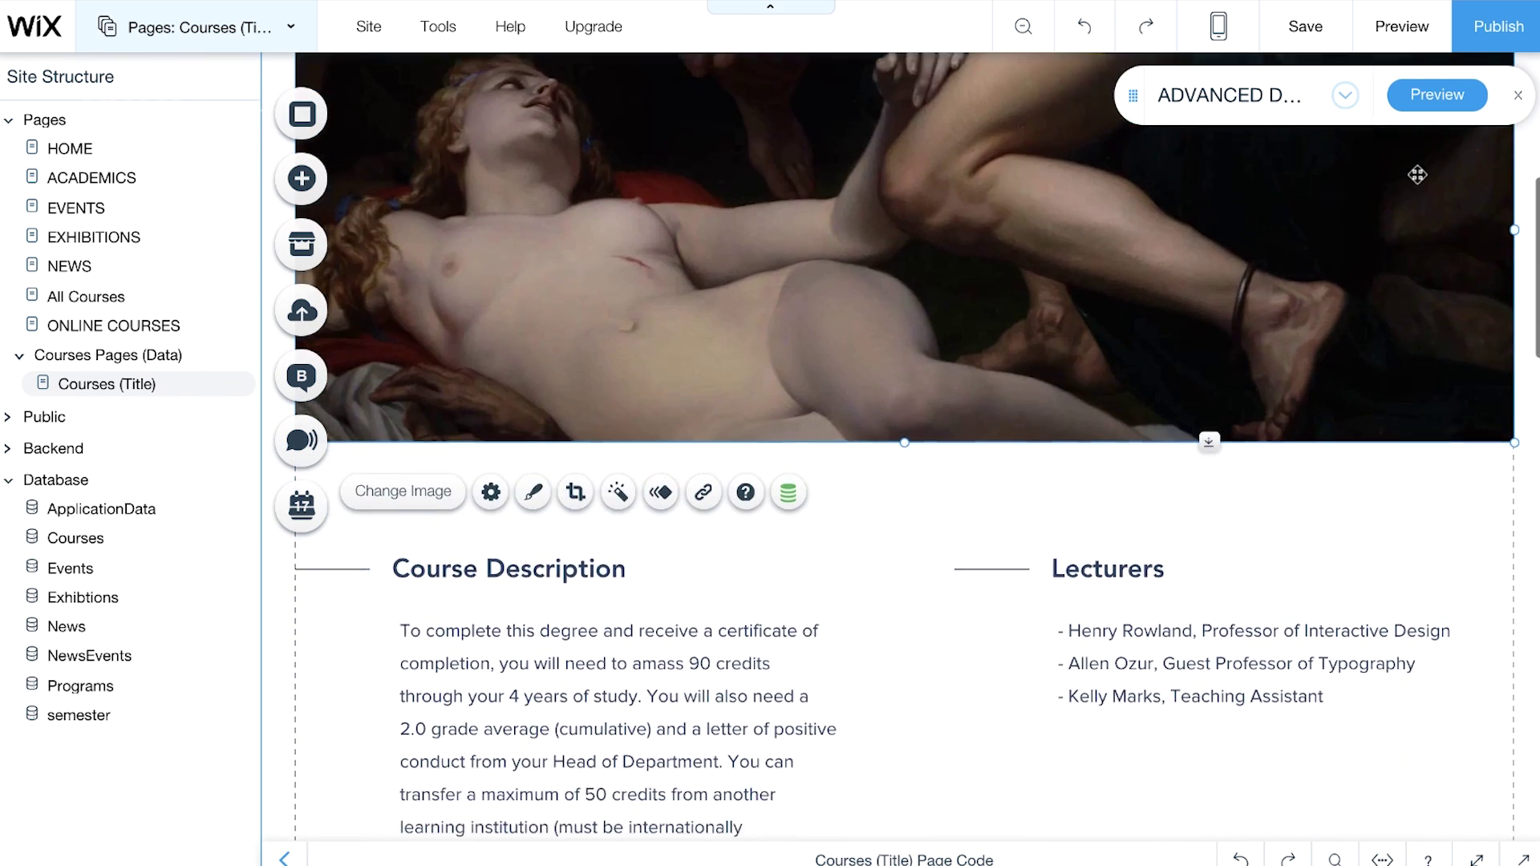
pyautogui.scroll(-1, 1420, 181)
pyautogui.scroll(-2, 1420, 182)
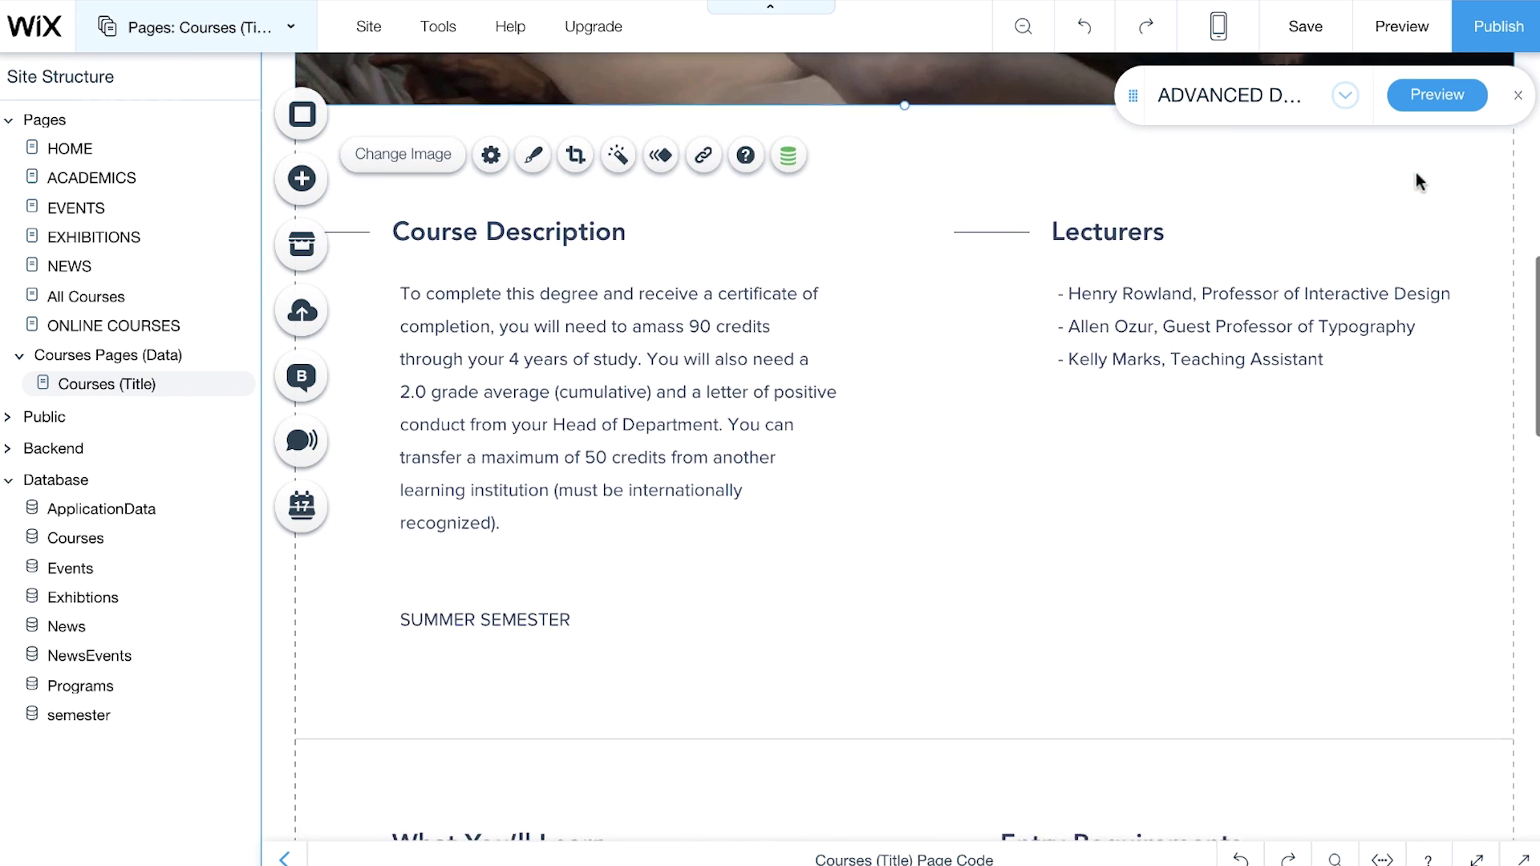
pyautogui.scroll(-5, 1419, 181)
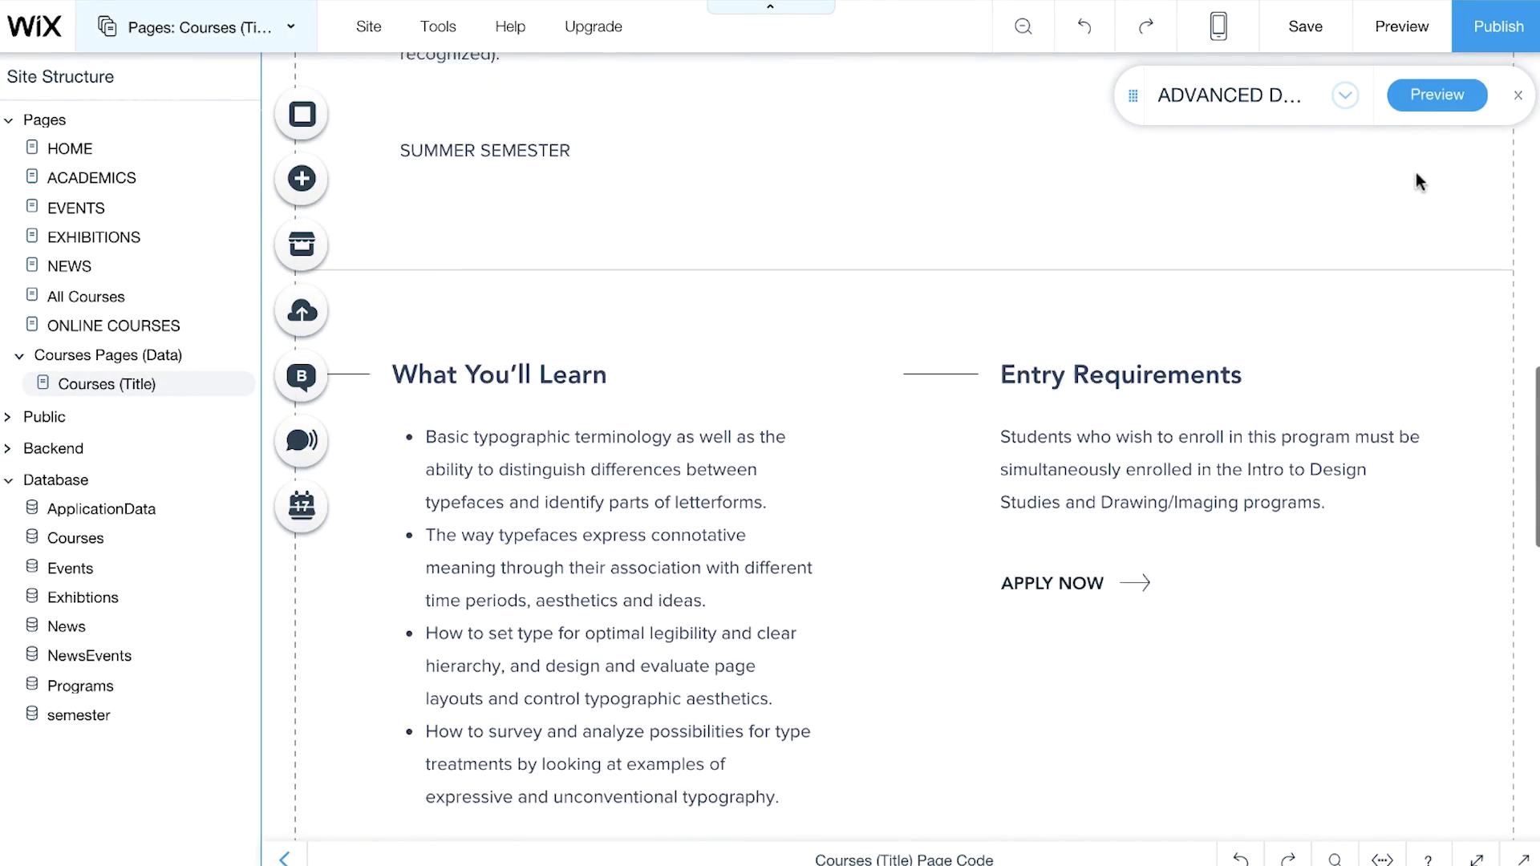
pyautogui.scroll(-1, 1417, 175)
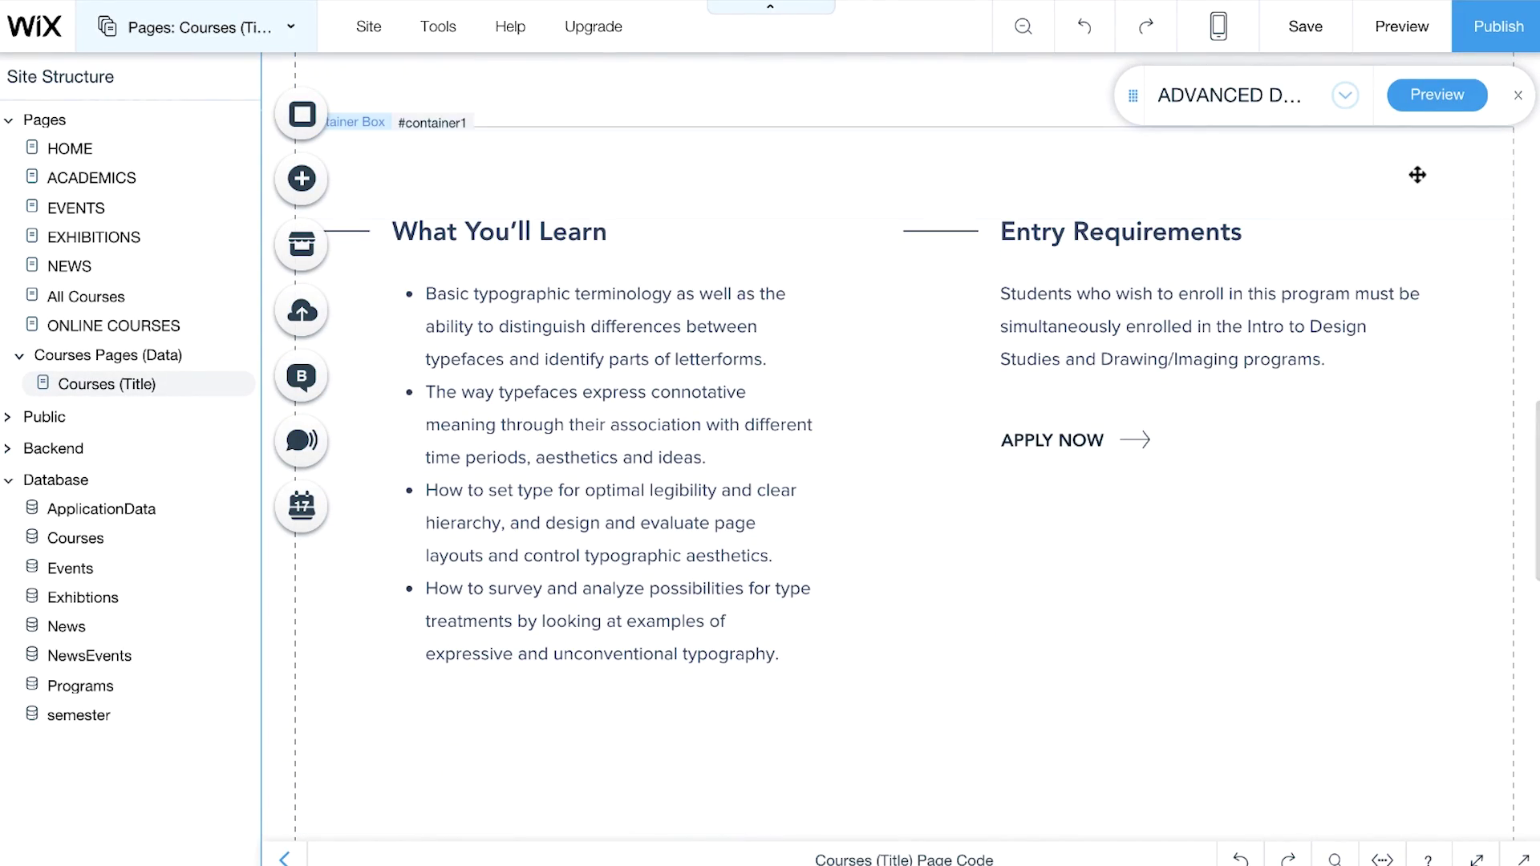
pyautogui.click(1450, 98)
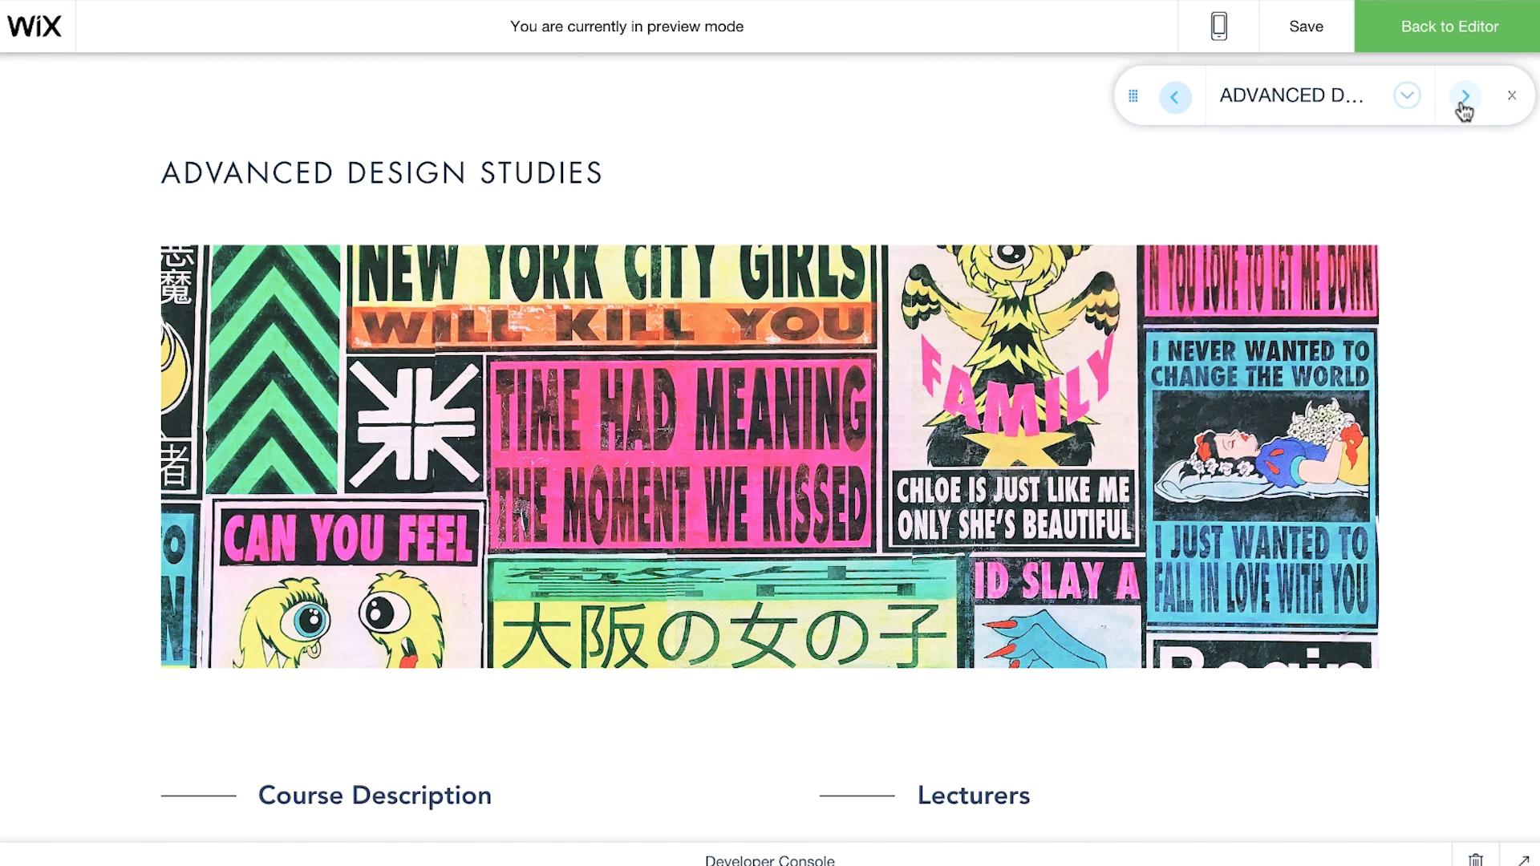
pyautogui.click(1465, 96)
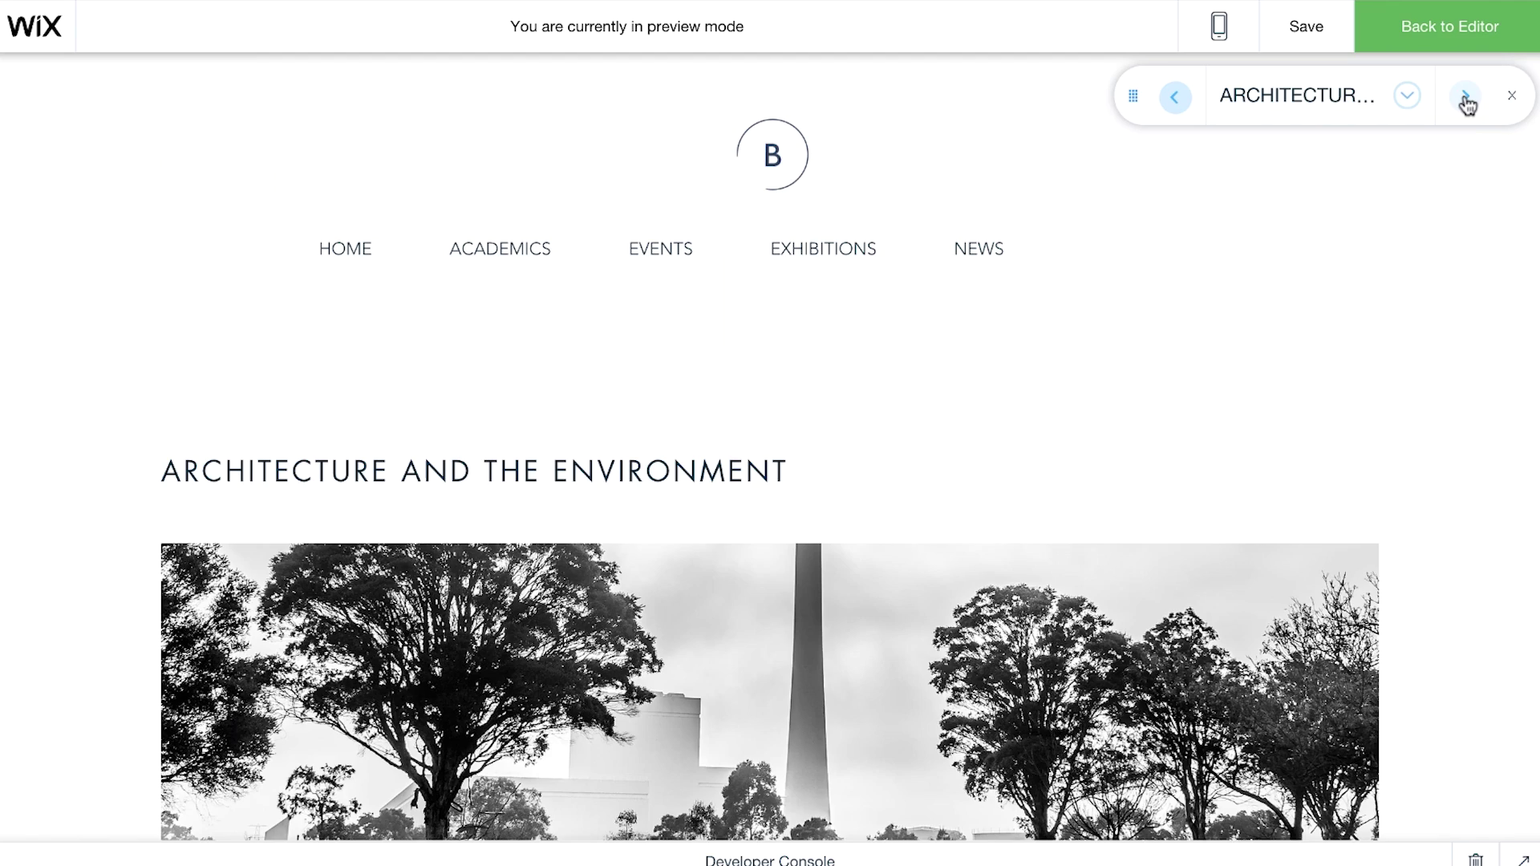
pyautogui.scroll(-7, 1468, 163)
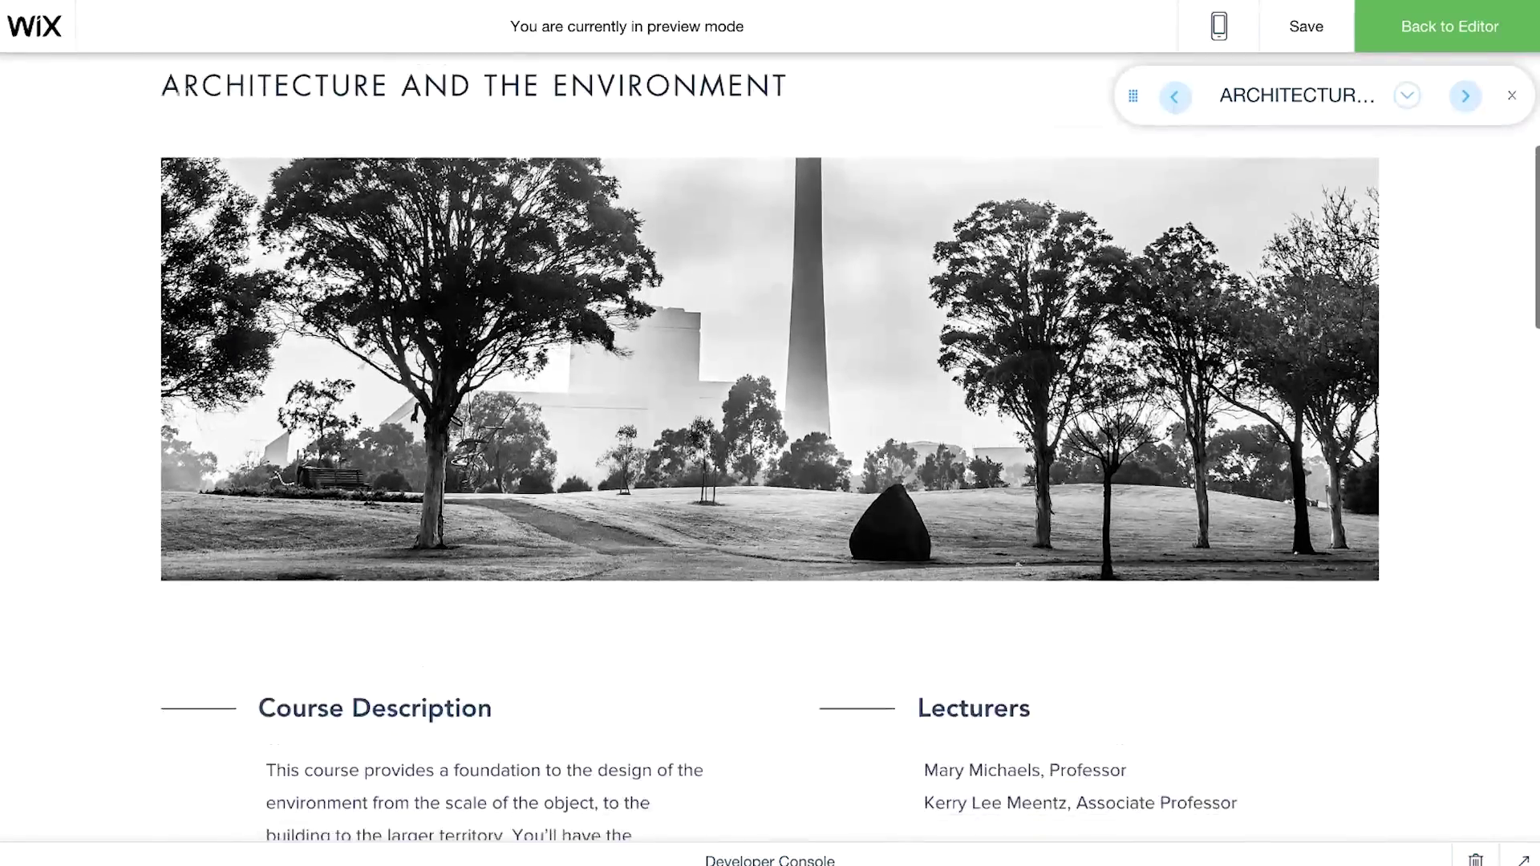
pyautogui.scroll(-9, 770, 449)
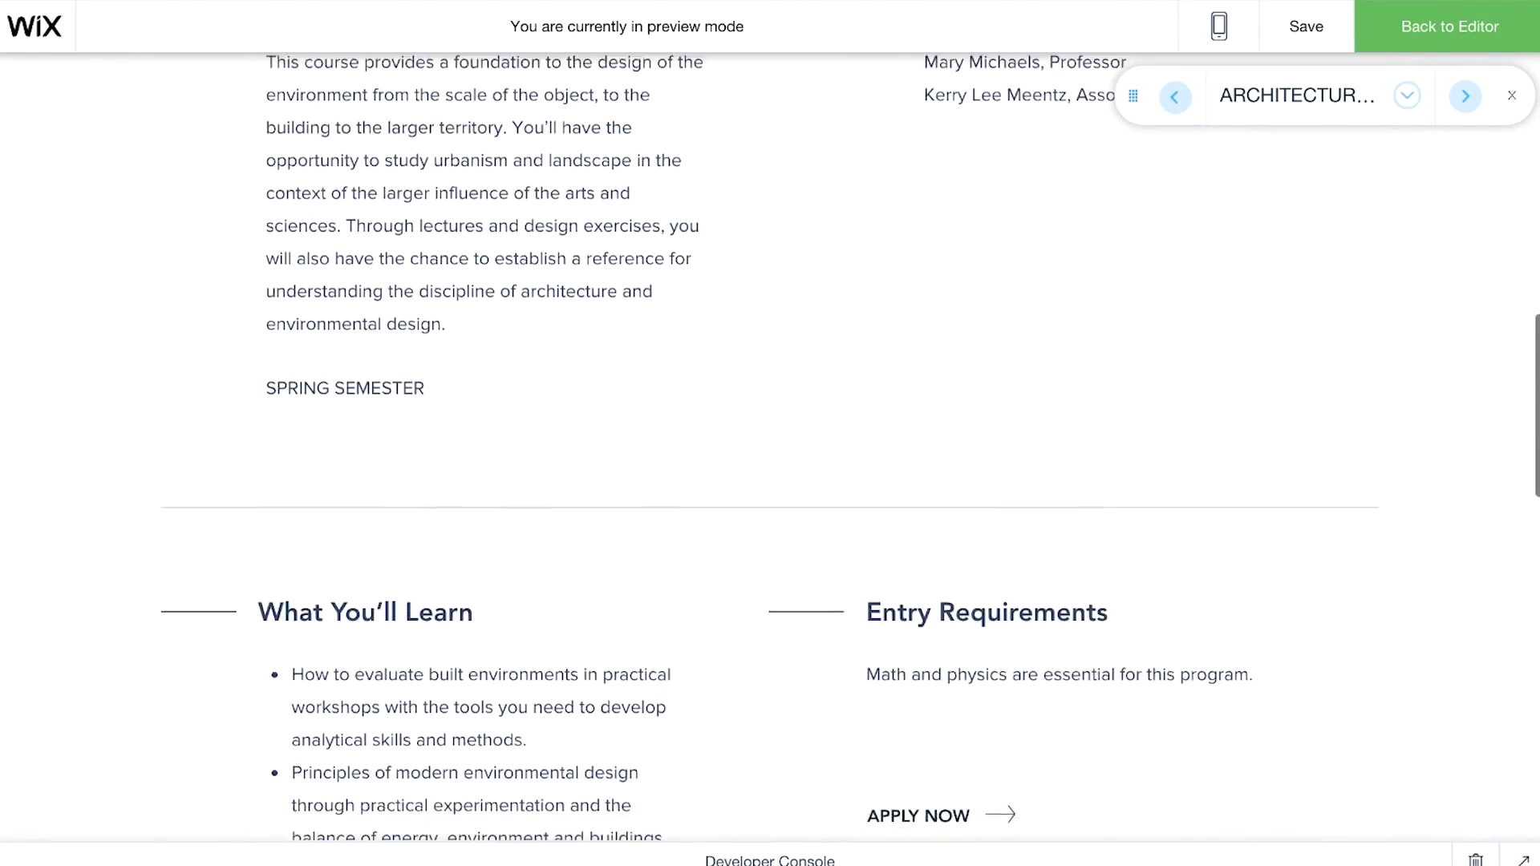
# Return to the editor, open the Courses collection and publish the site
pyautogui.click(1480, 31)
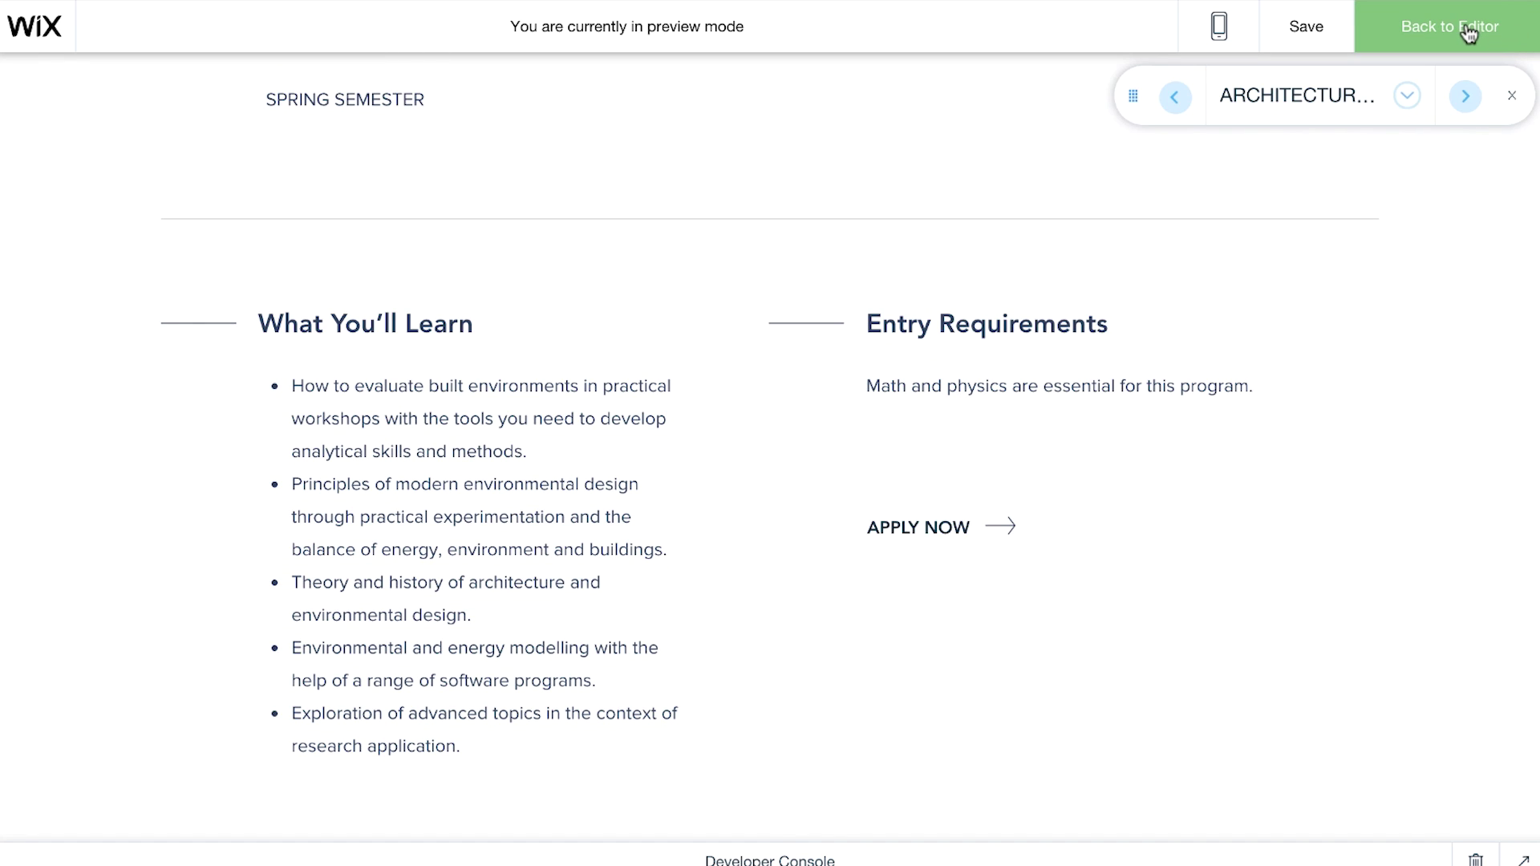
pyautogui.click(81, 538)
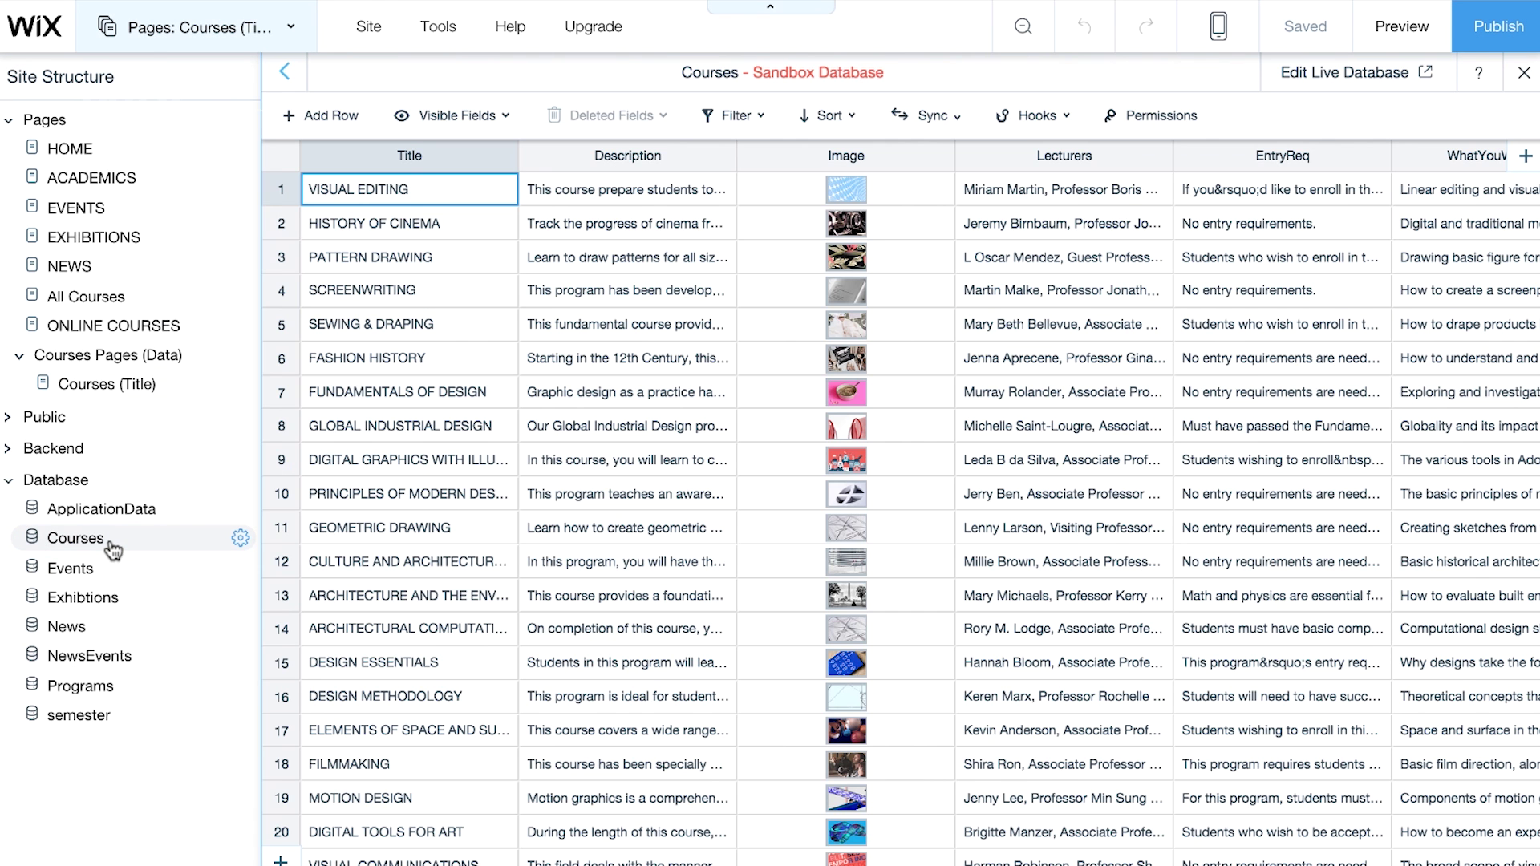
pyautogui.click(1494, 26)
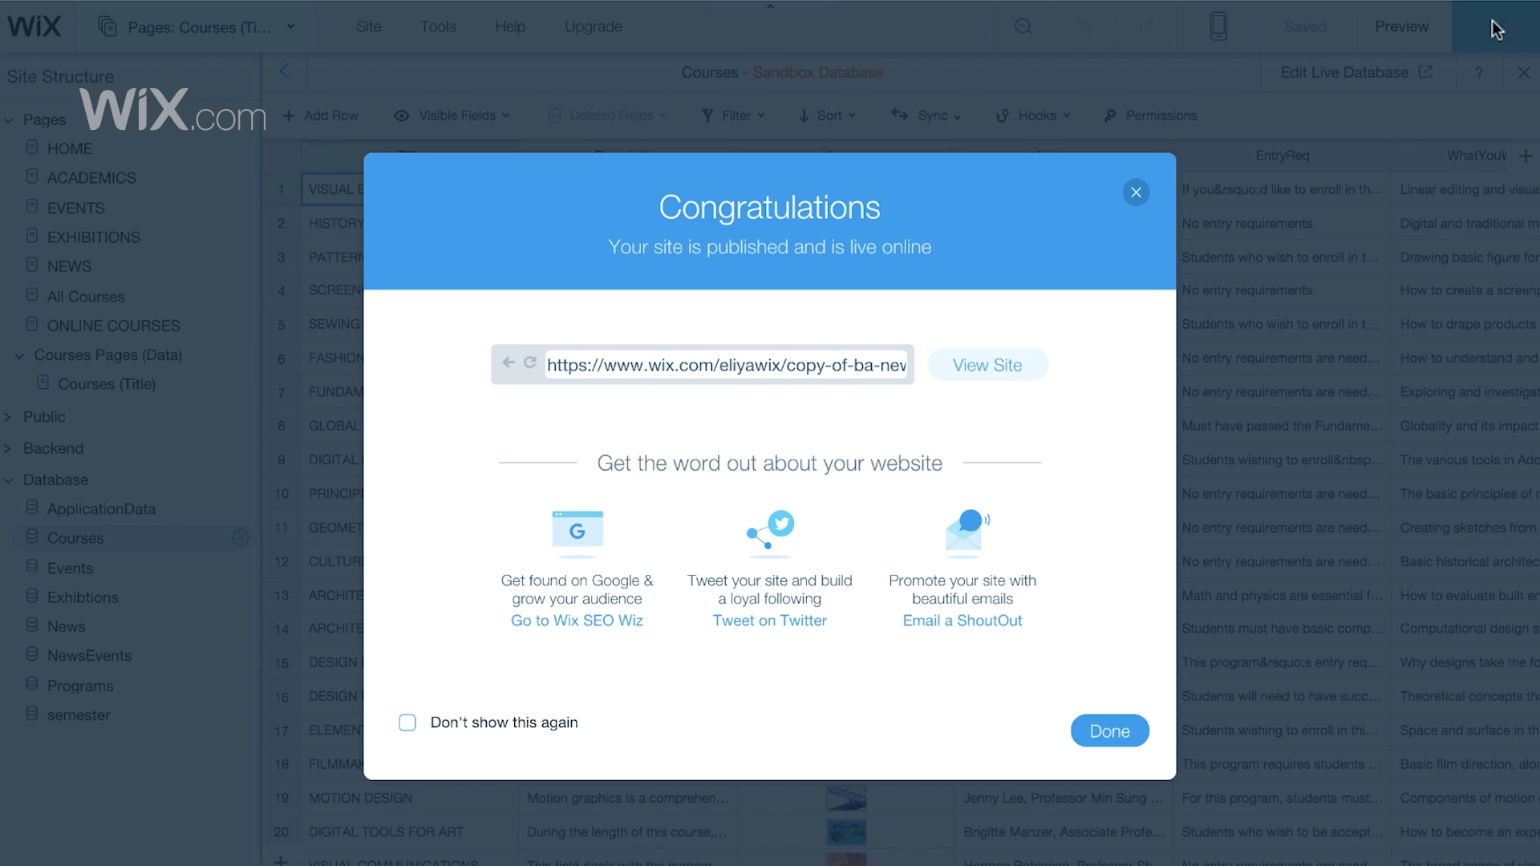
pyautogui.click(1135, 192)
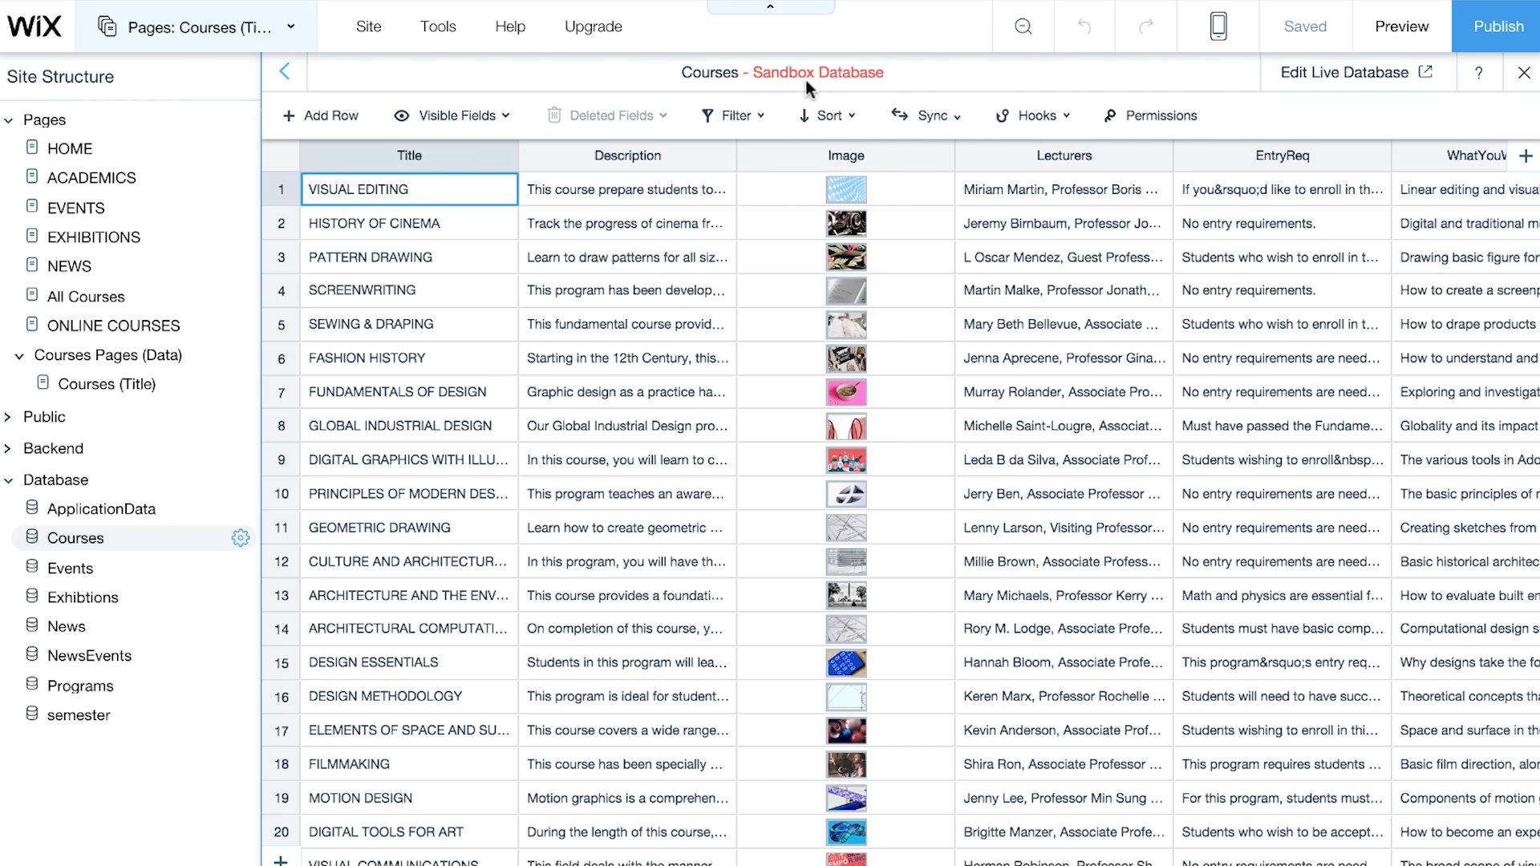
# Copy all items of the Courses collection to Live and check the rows of the Courses collection in the live database
pyautogui.click(940, 117)
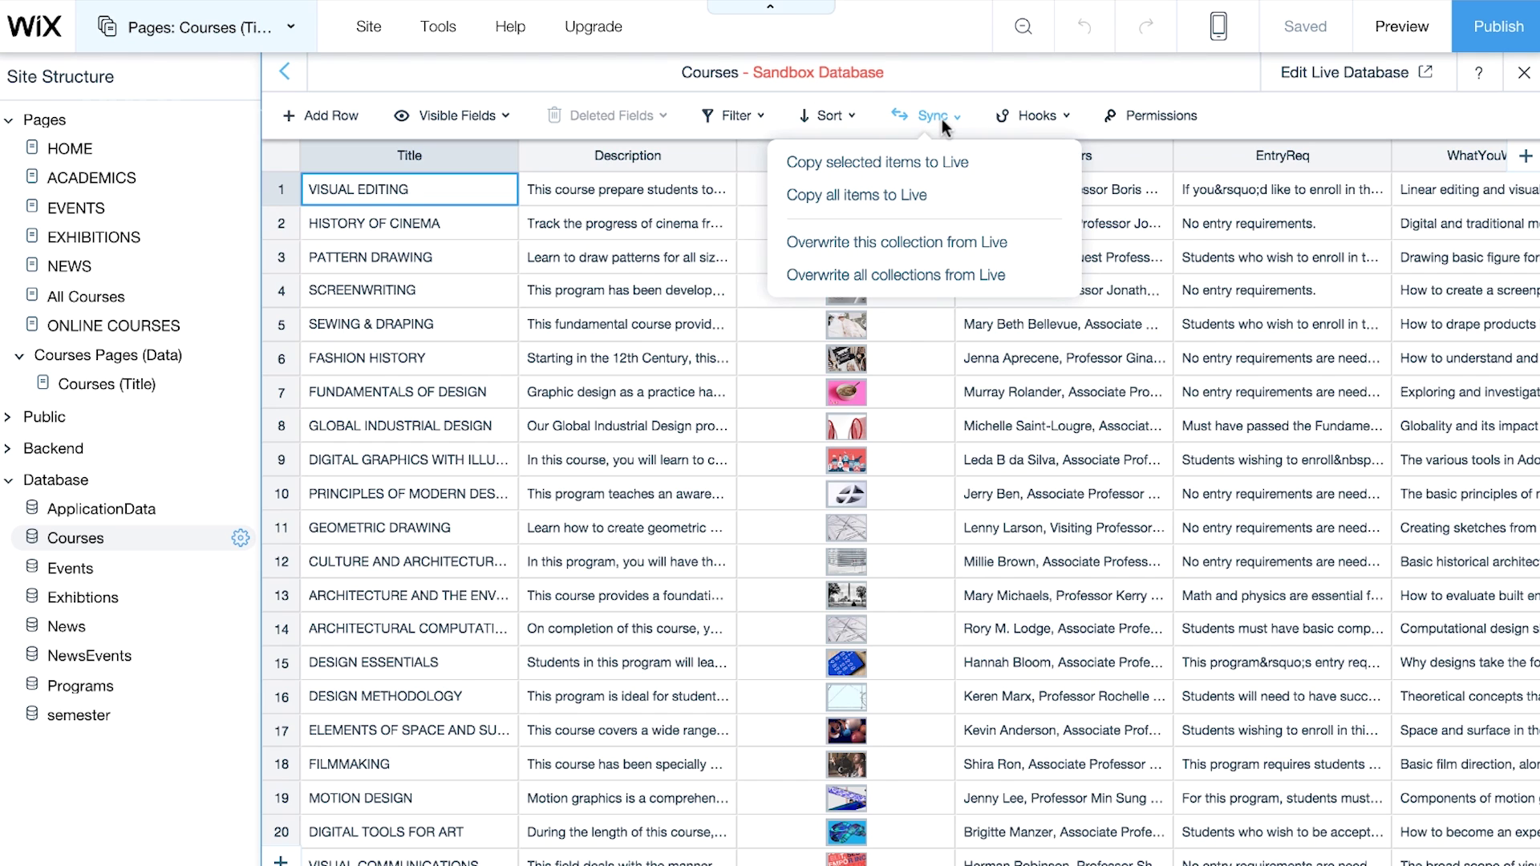
pyautogui.click(853, 195)
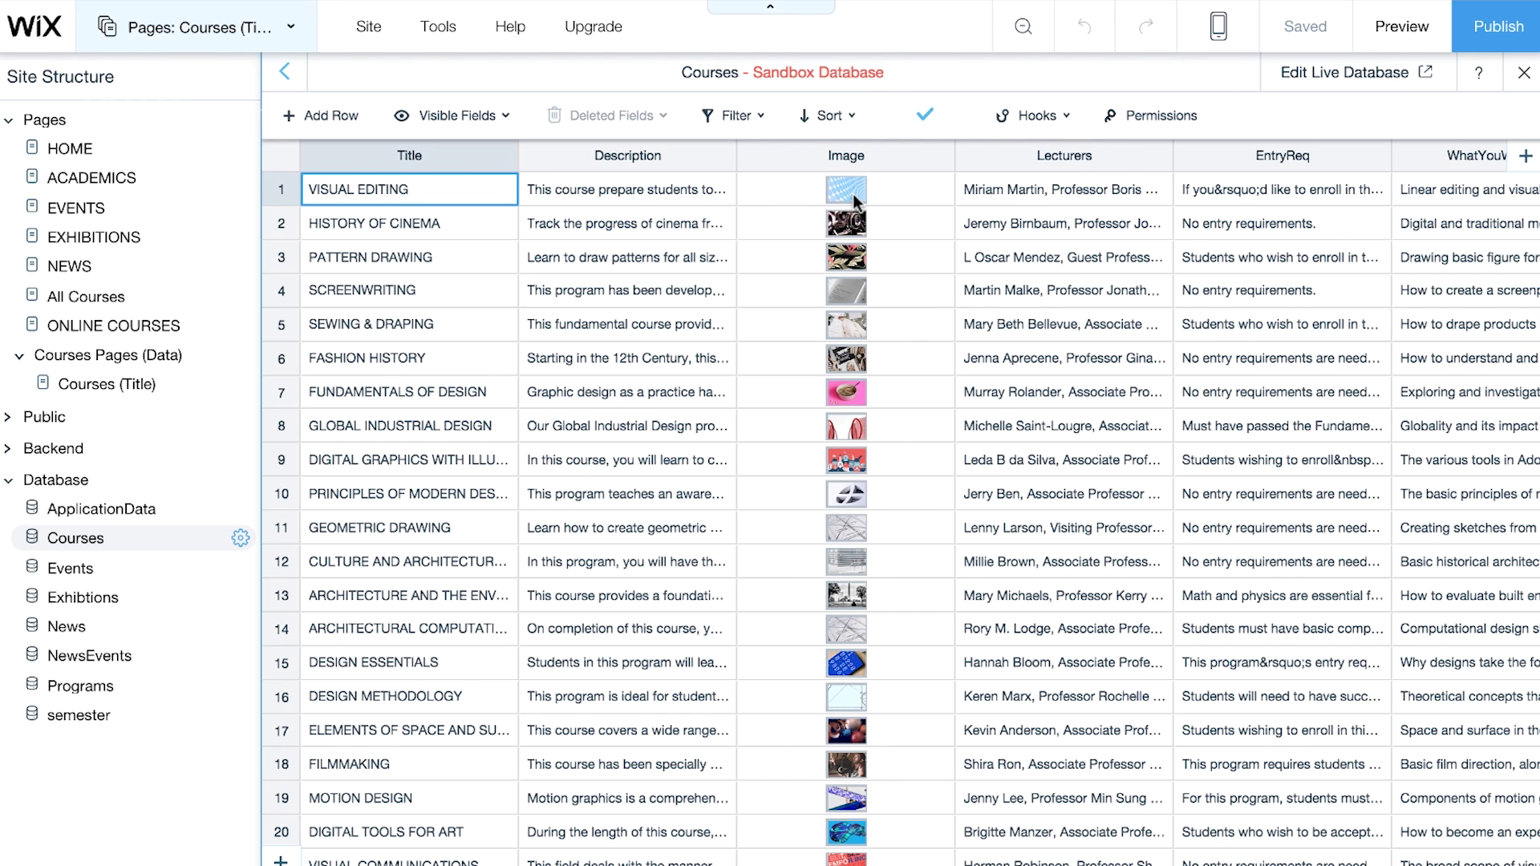
pyautogui.click(1336, 74)
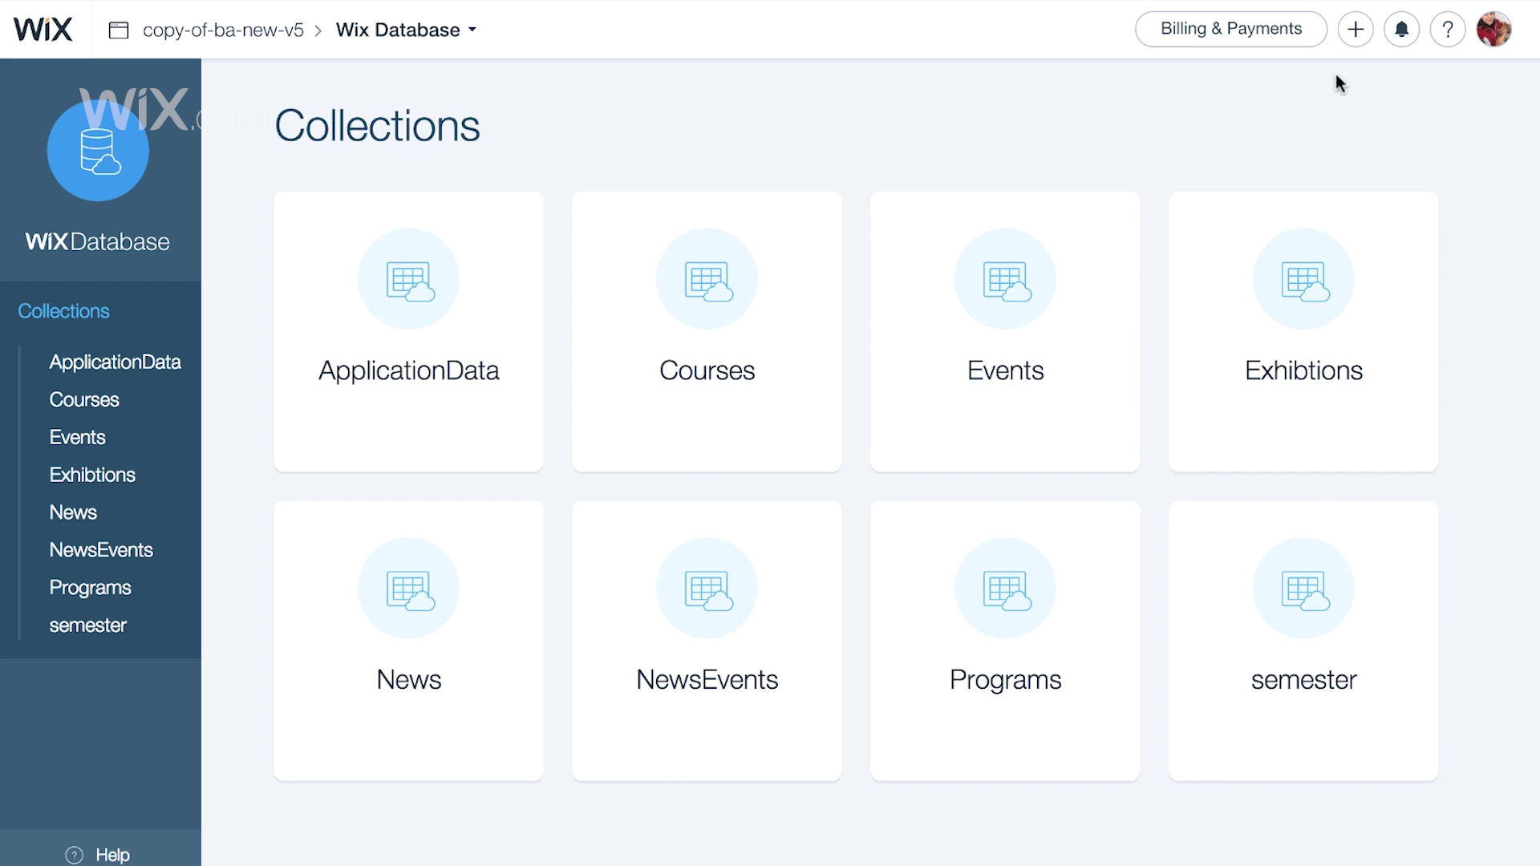
pyautogui.moveTo(726, 416)
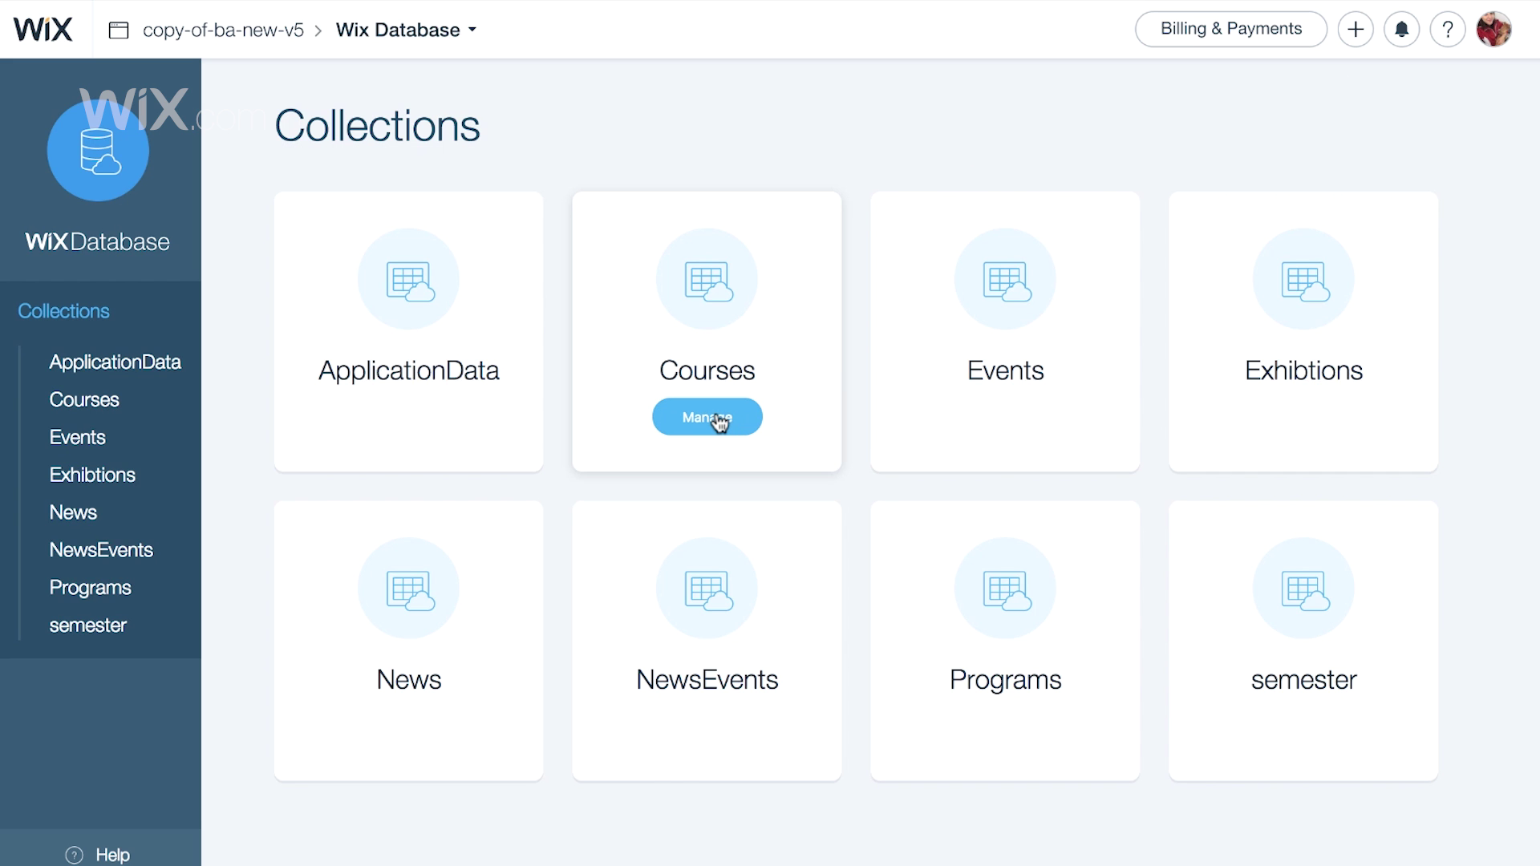
pyautogui.click(719, 421)
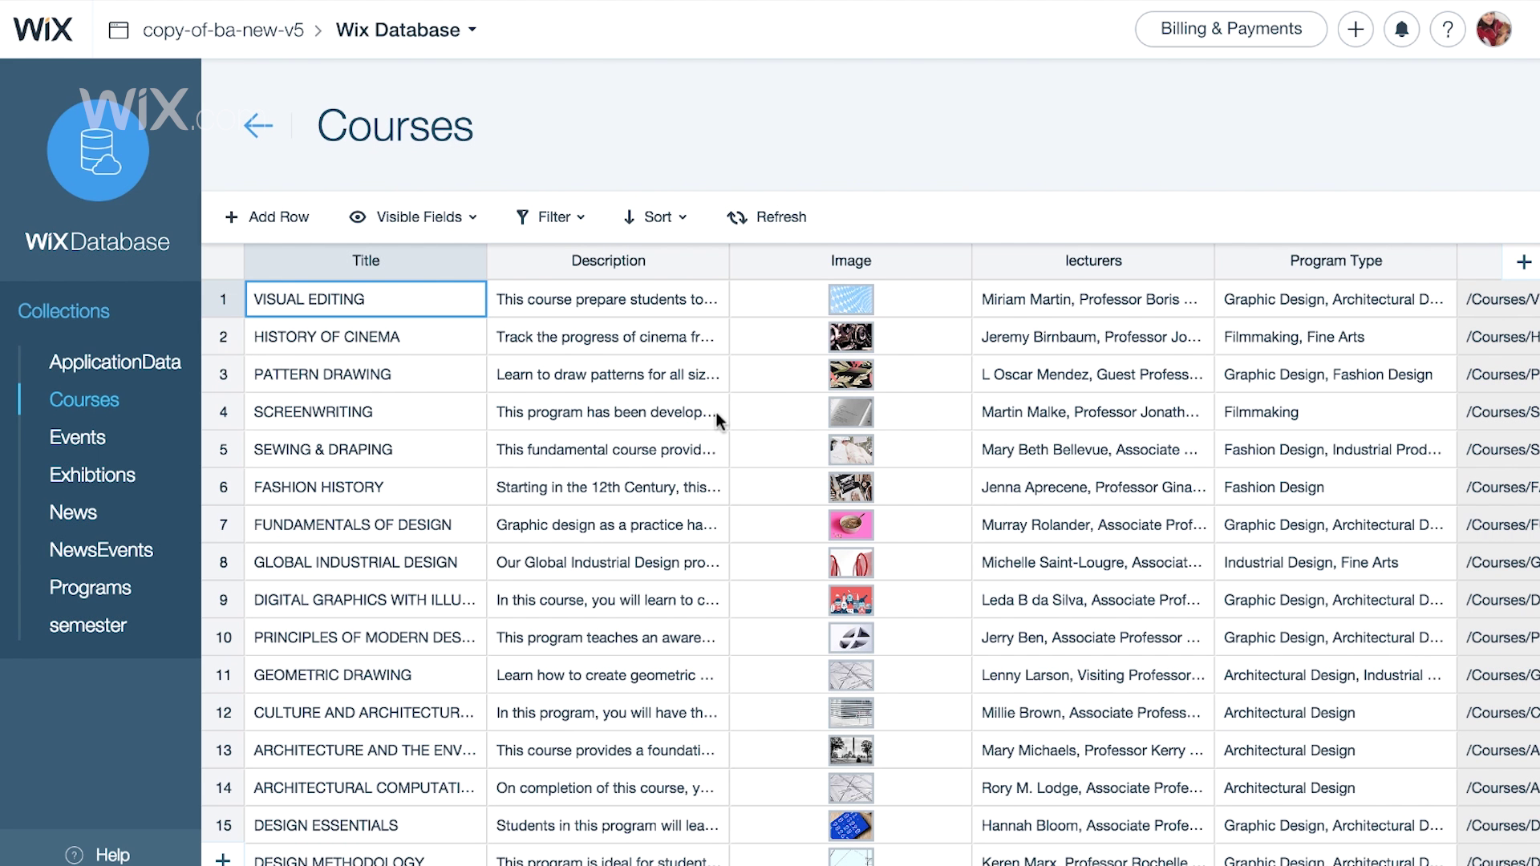
pyautogui.scroll(-3, 716, 412)
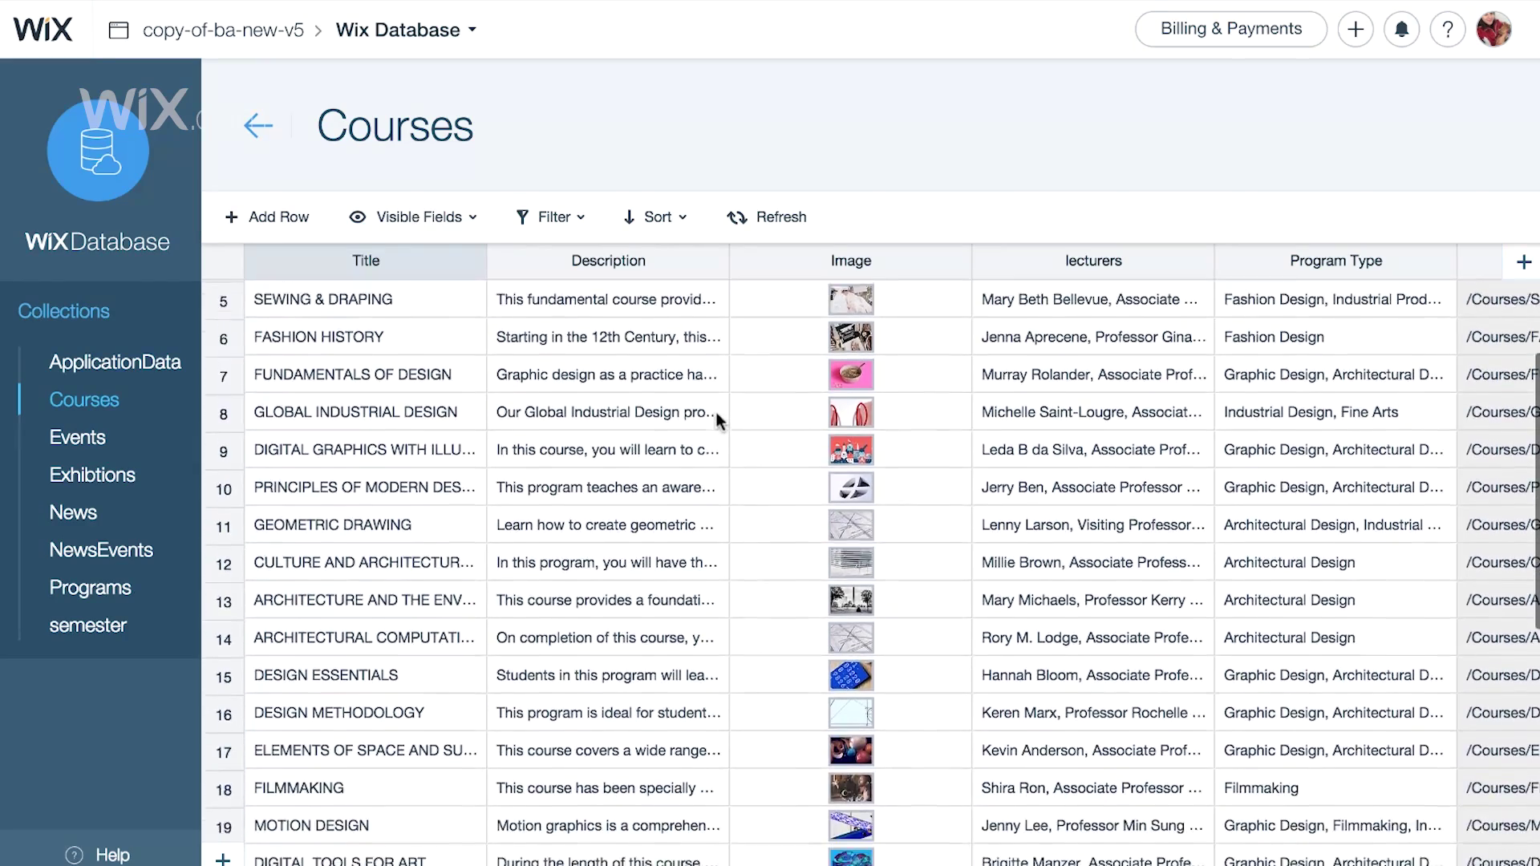
pyautogui.scroll(-4, 715, 412)
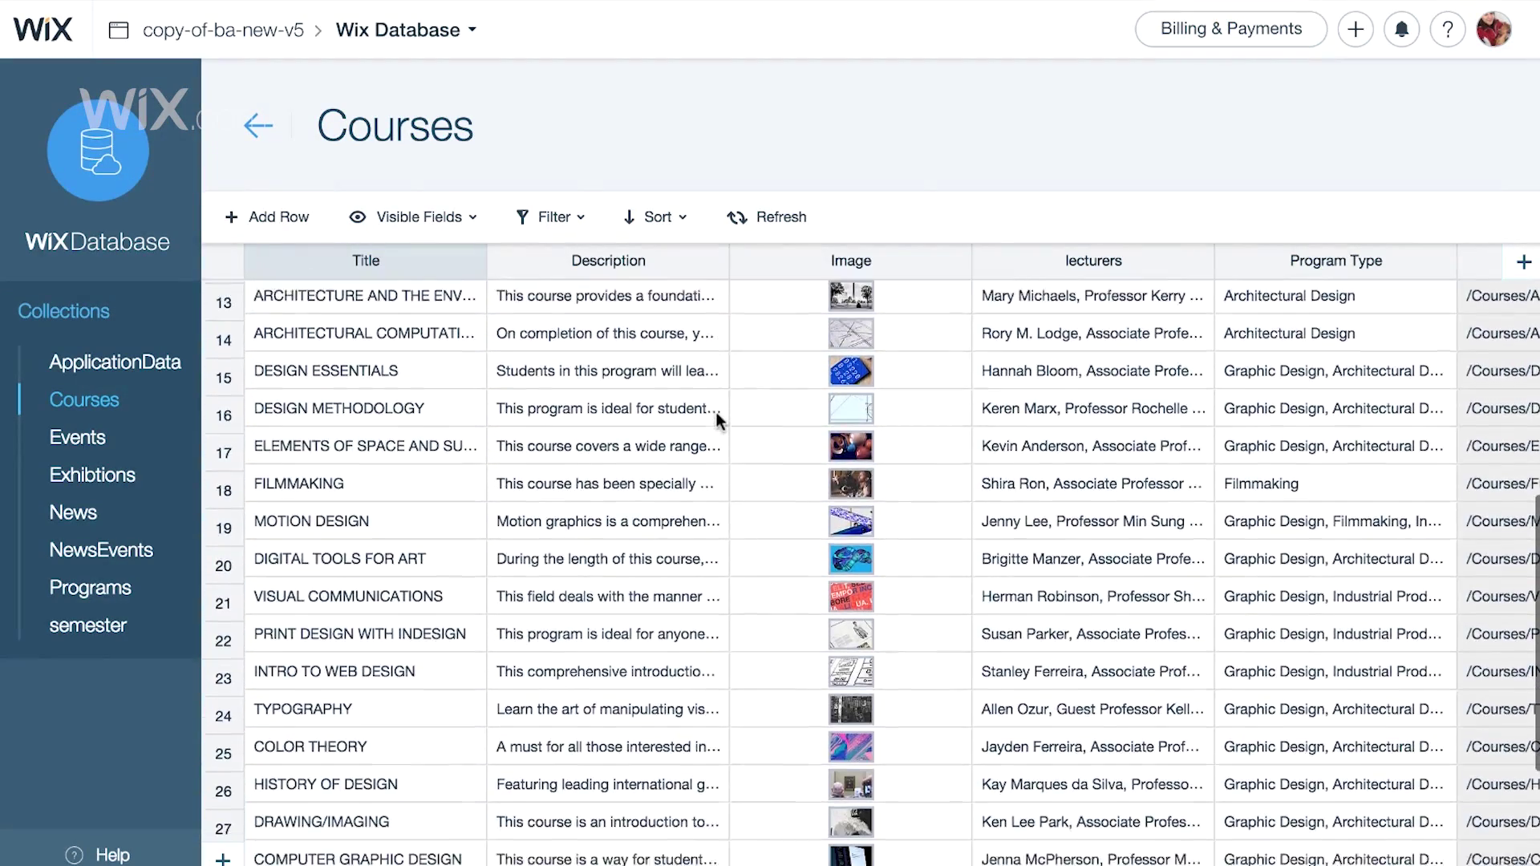
pyautogui.scroll(-1, 716, 412)
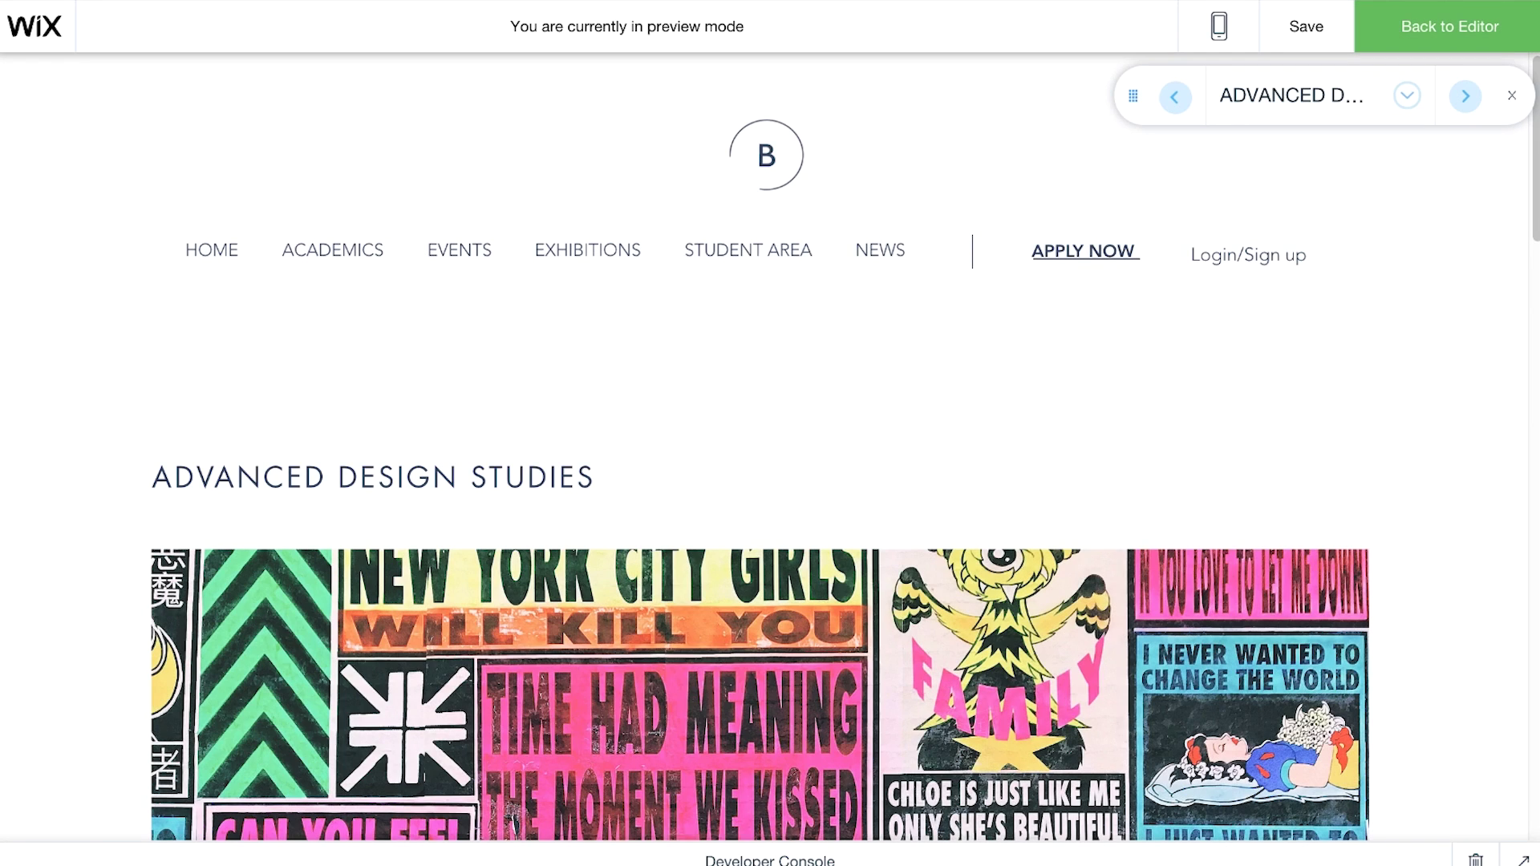
# Examine the ADVANCED DESIGN STUDIES course page and the ALL COURSES table of programs, semesters and lecturers in preview
pyautogui.scroll(-5, 770, 433)
pyautogui.scroll(-10, 770, 433)
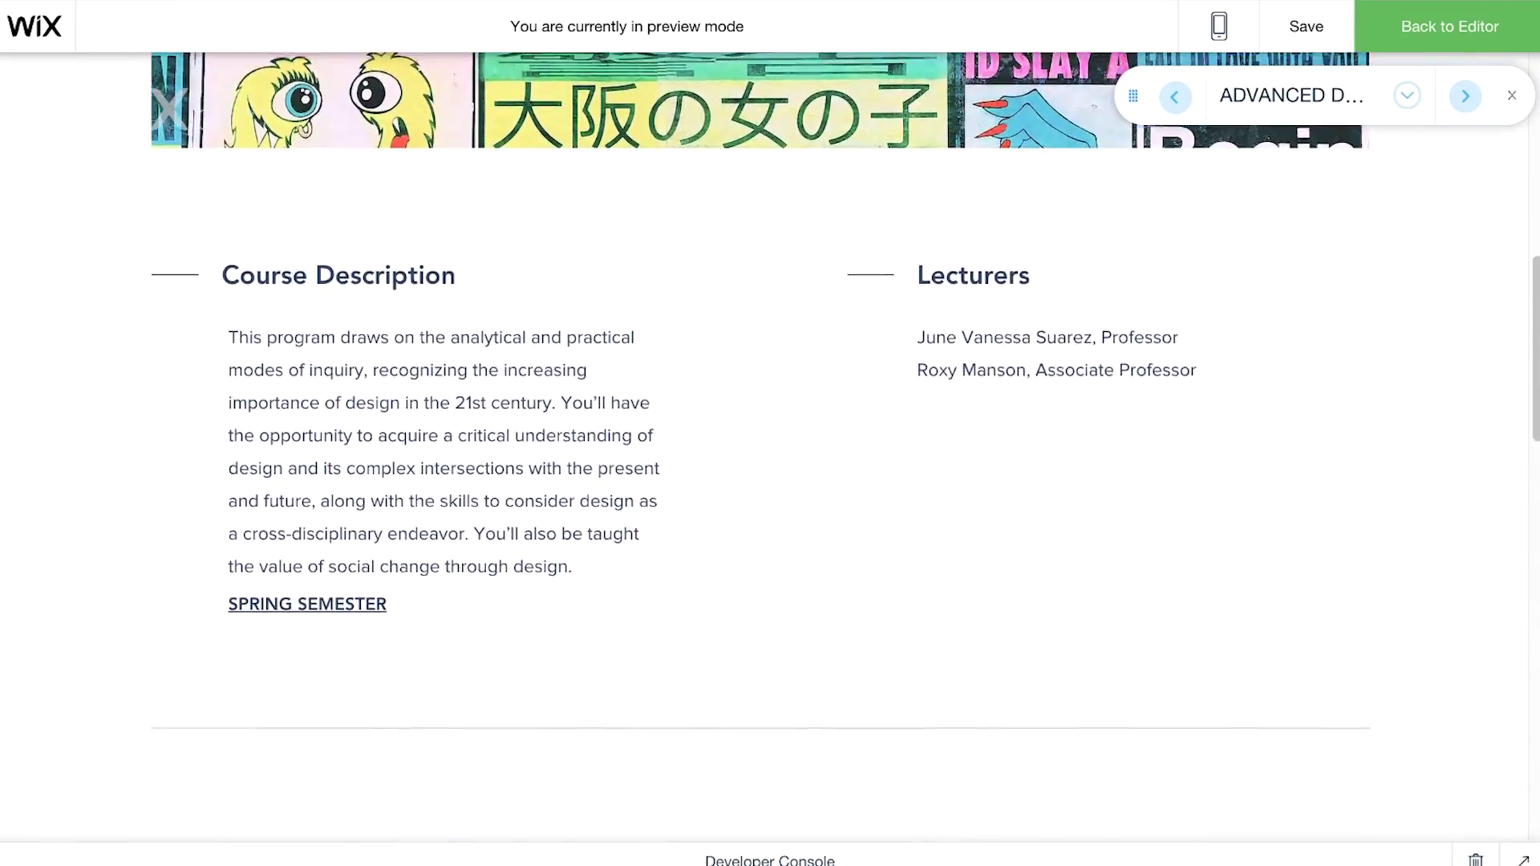
pyautogui.scroll(-6, 770, 433)
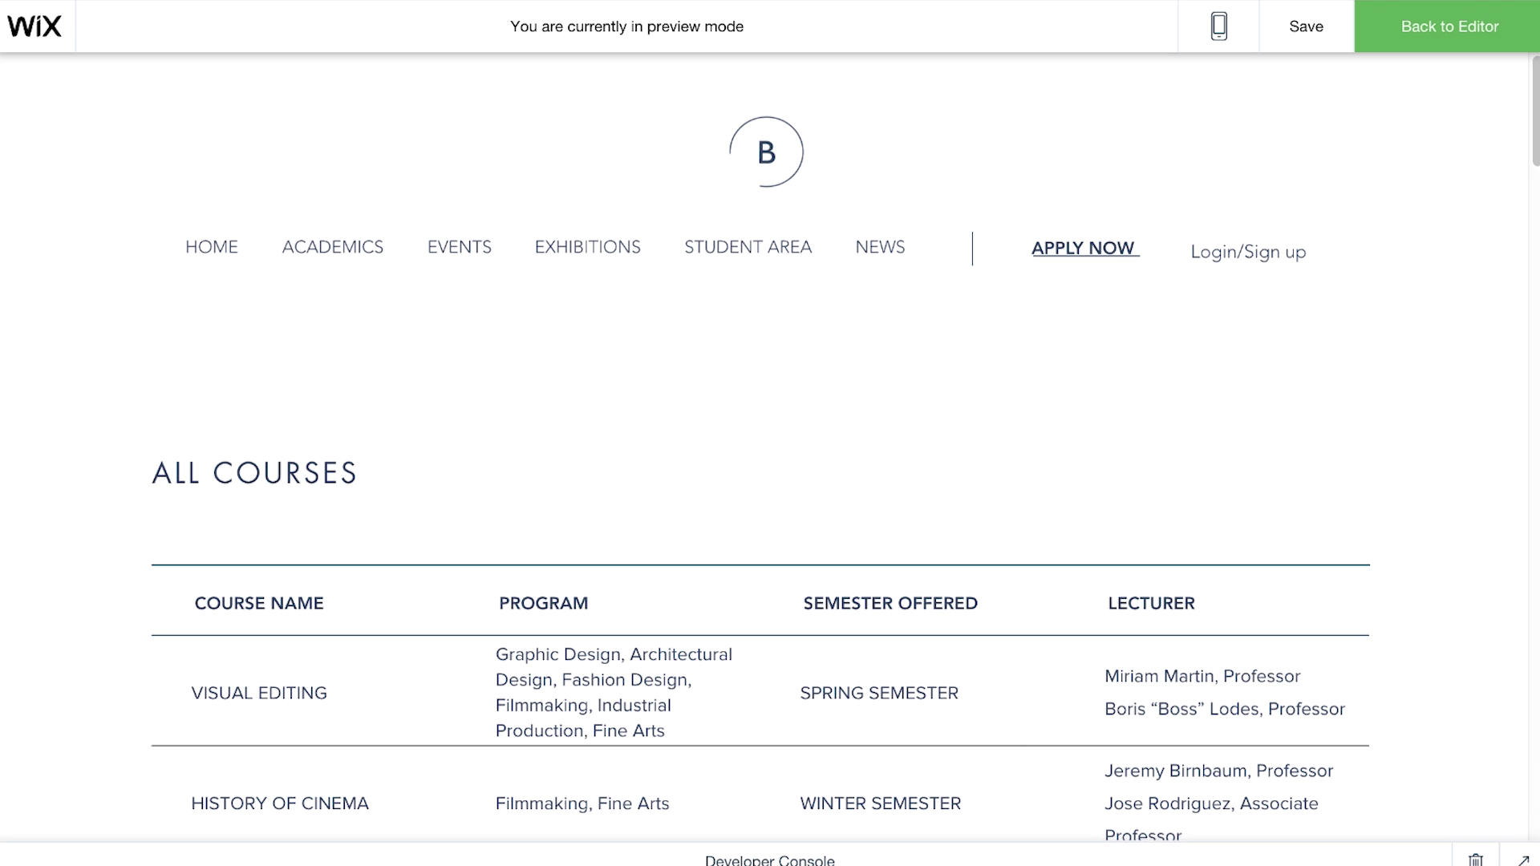
pyautogui.scroll(-3, 770, 470)
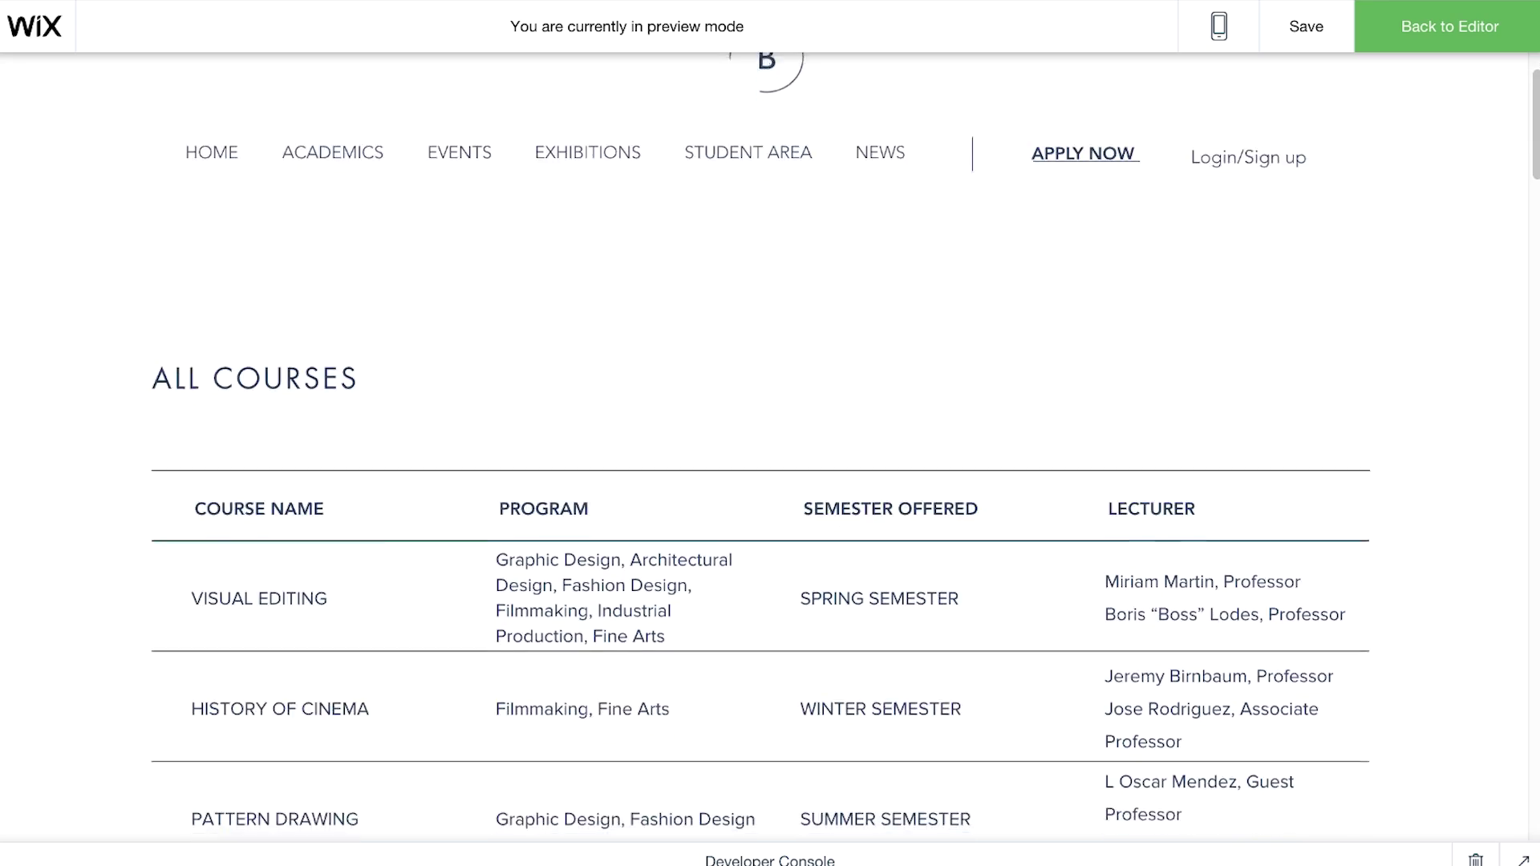
pyautogui.scroll(-3, 770, 470)
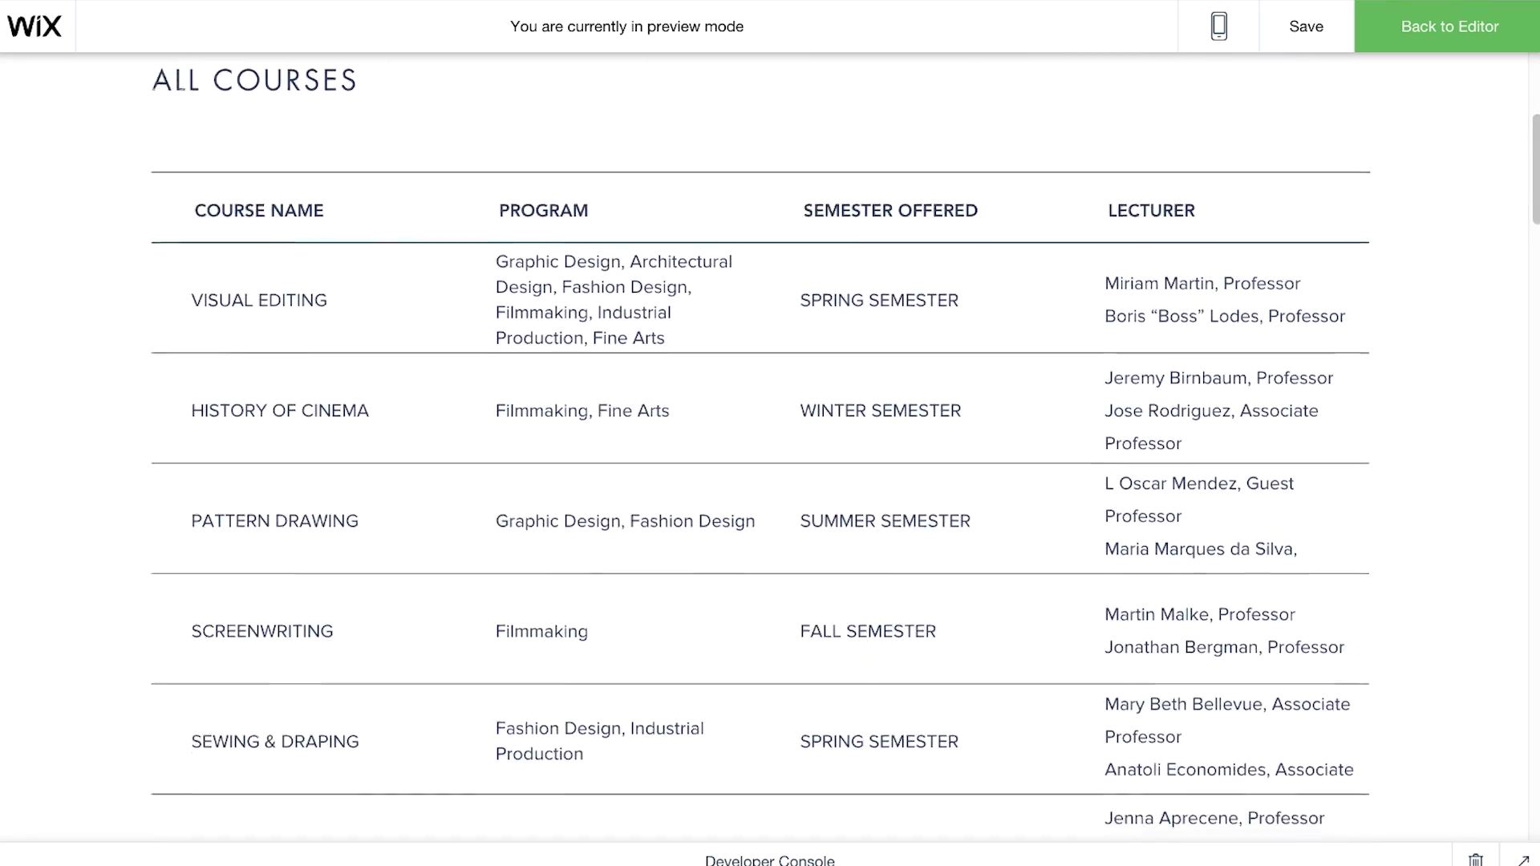
pyautogui.scroll(-3, 770, 470)
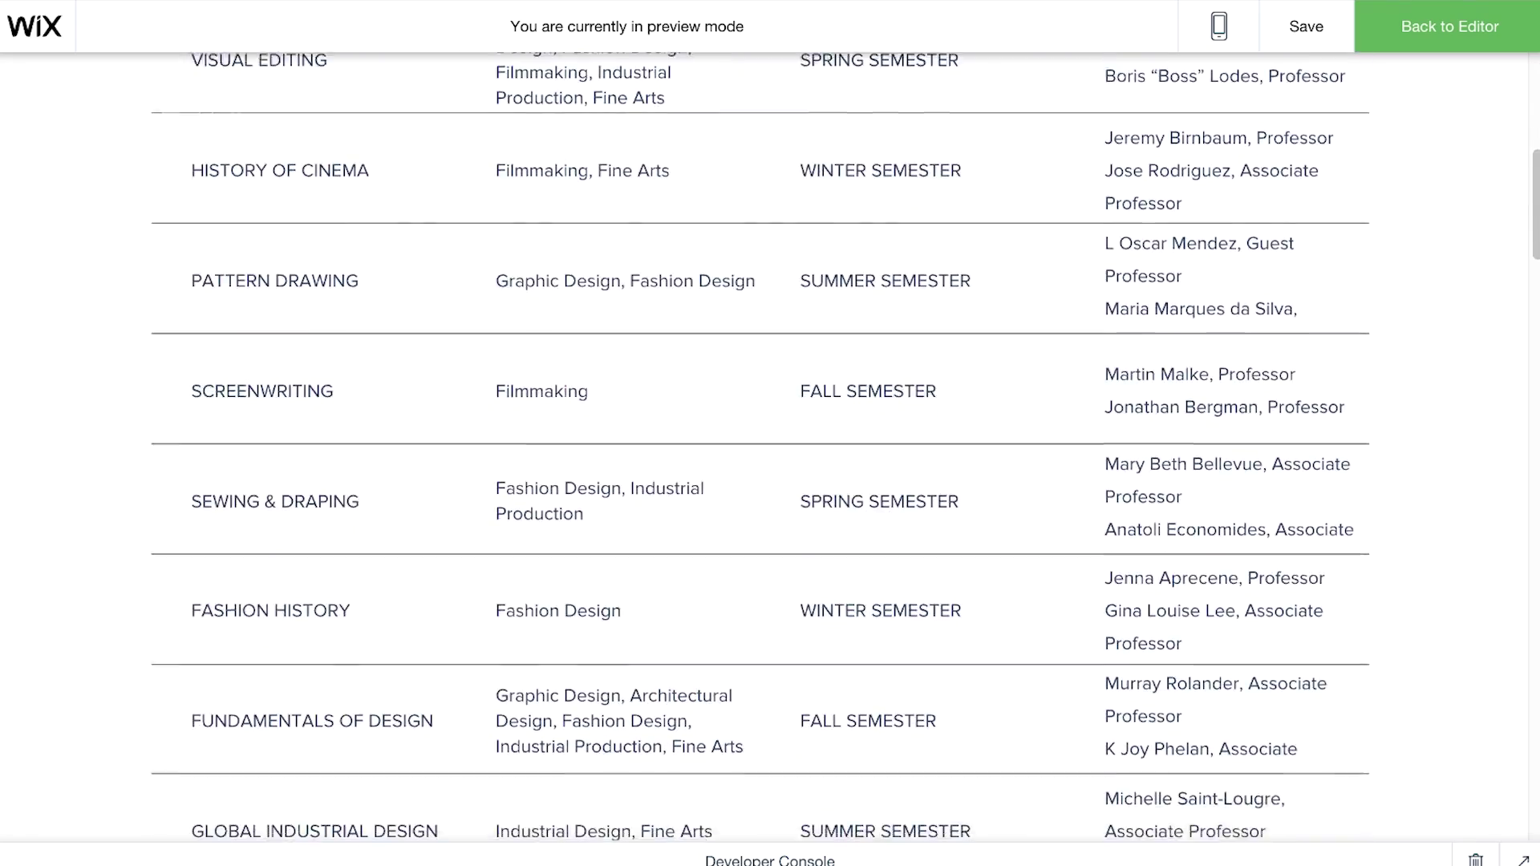
pyautogui.scroll(-3, 770, 470)
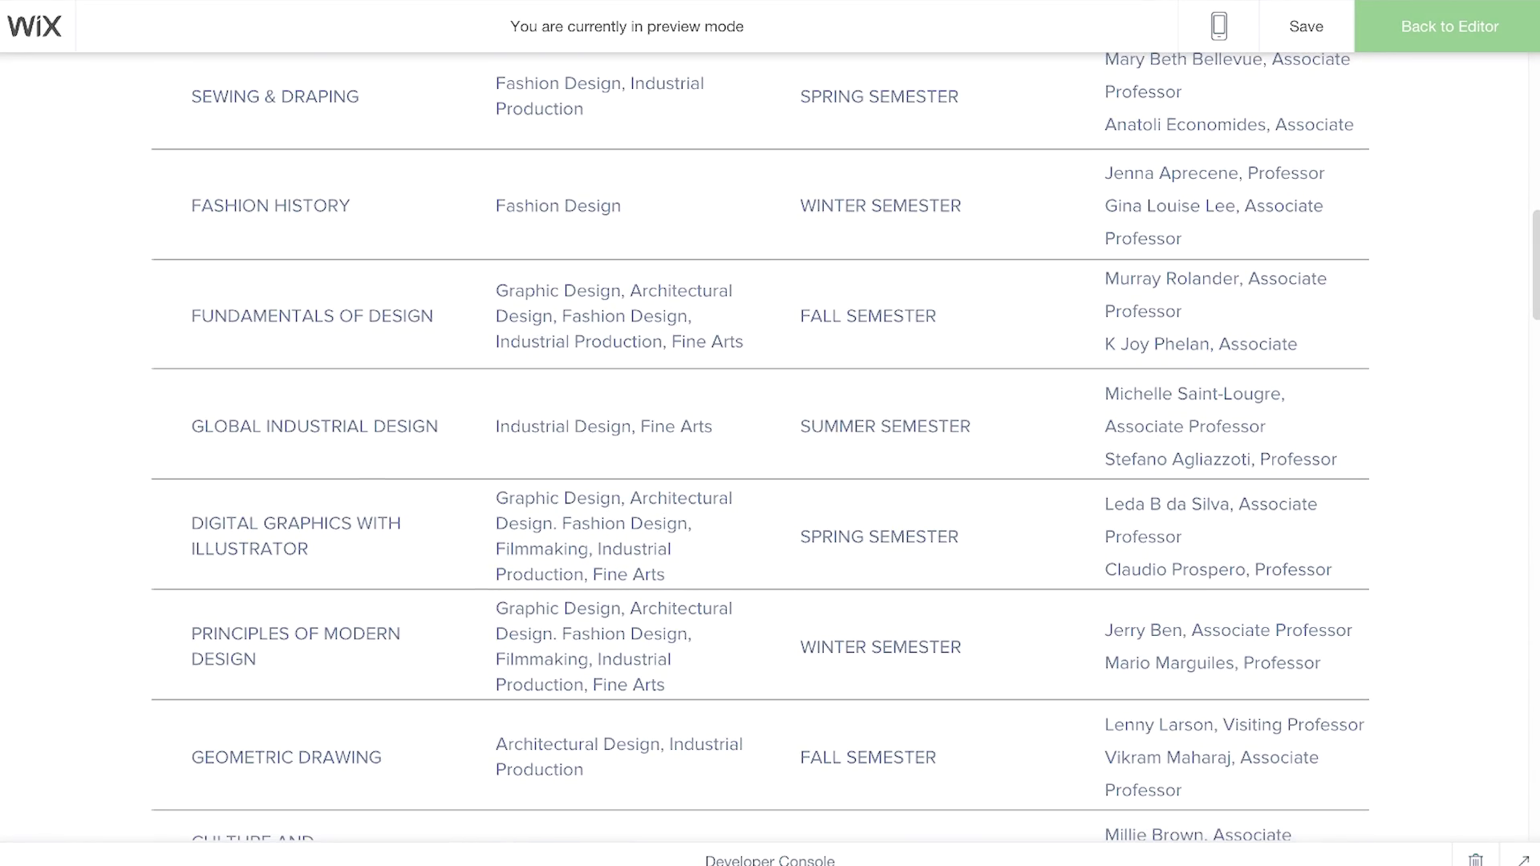
# Add a new regular page named COURSES INDEX to the site from the editor
pyautogui.click(1449, 26)
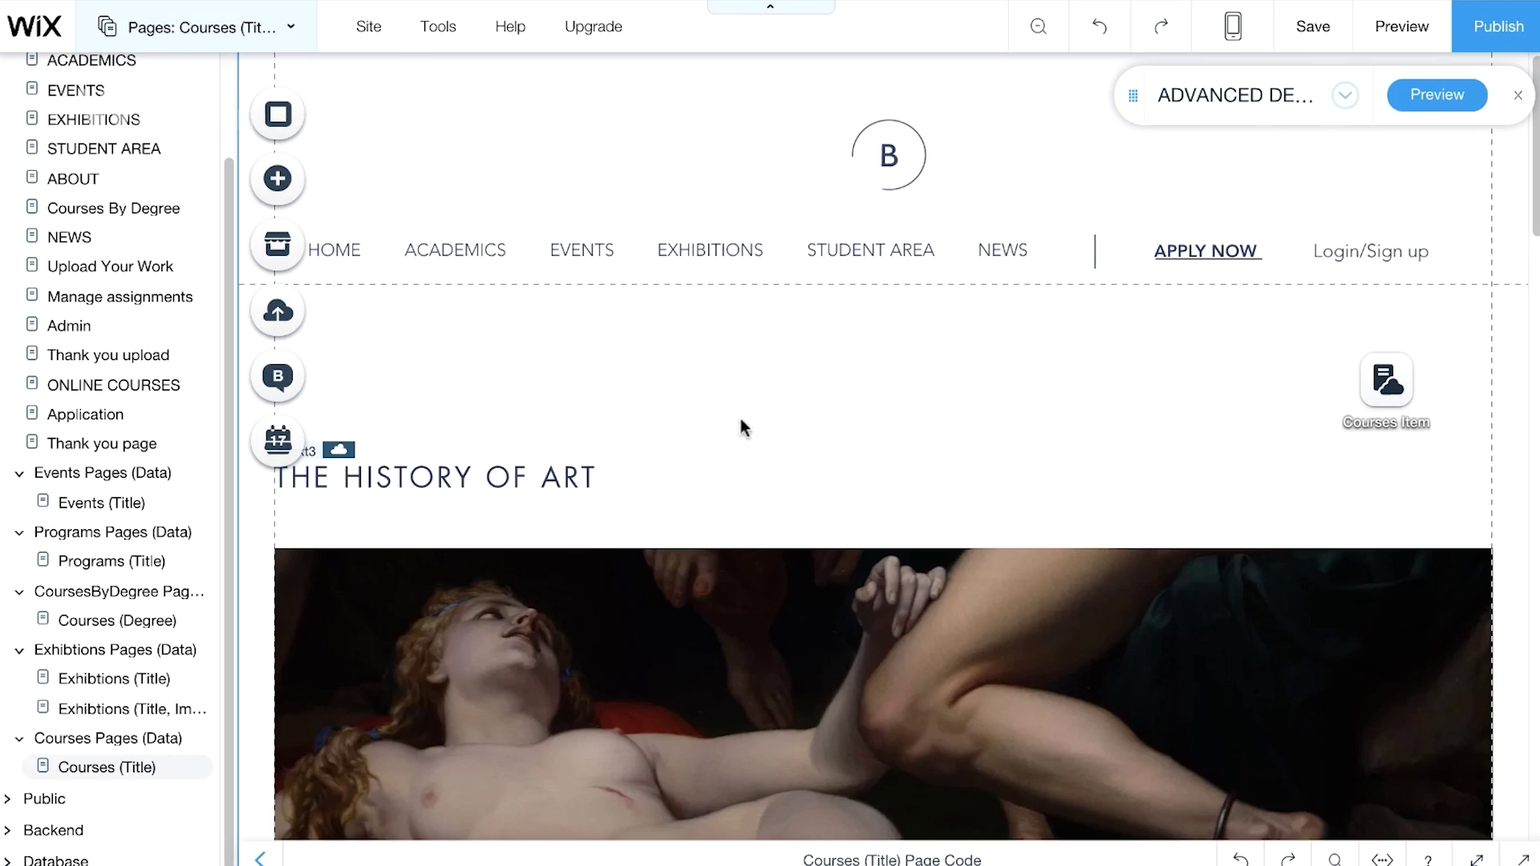
pyautogui.click(296, 30)
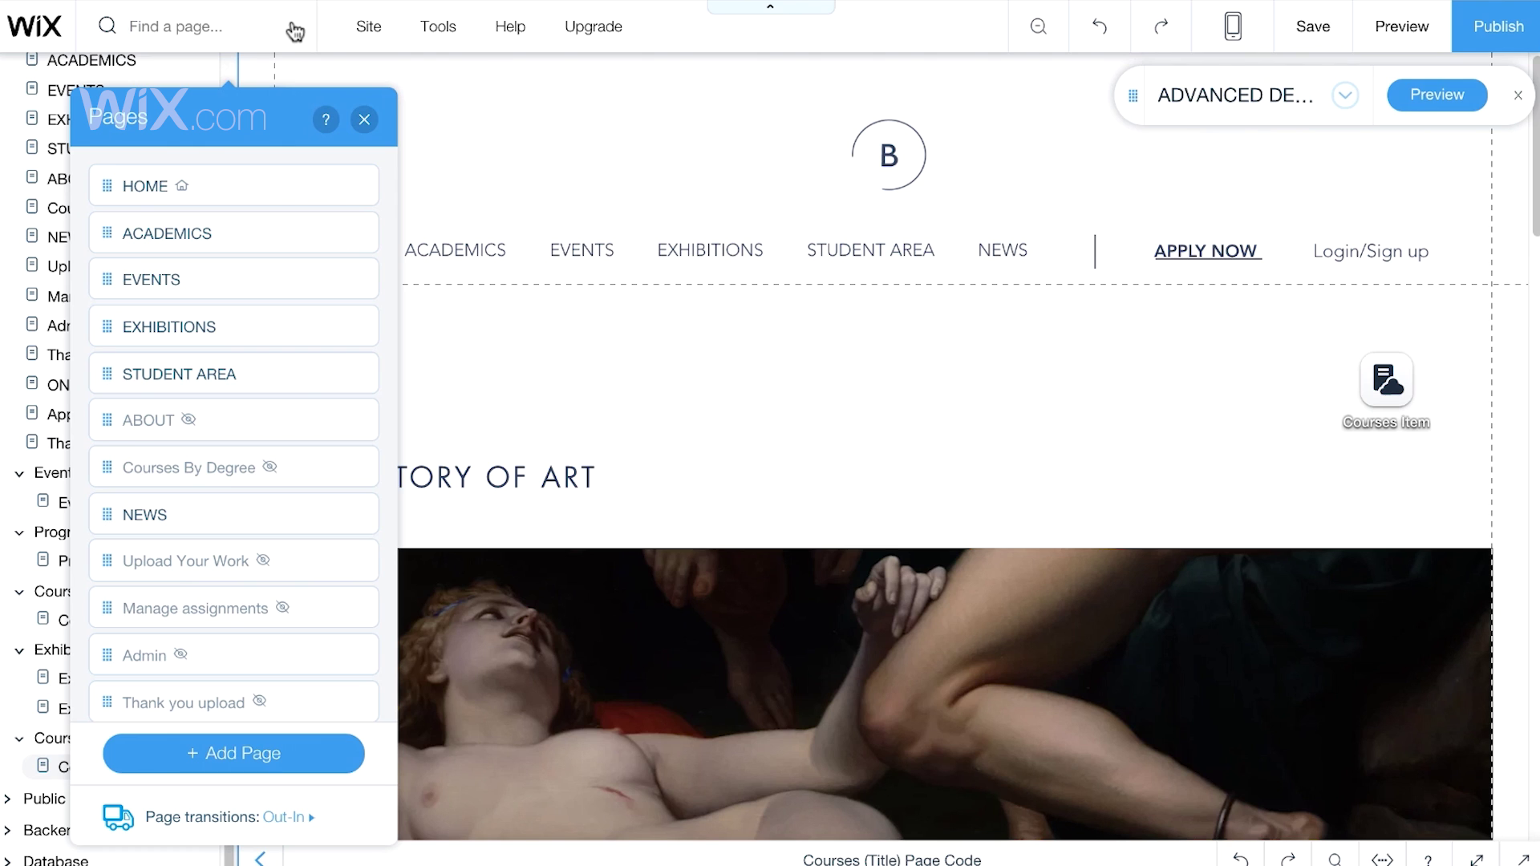
pyautogui.click(261, 754)
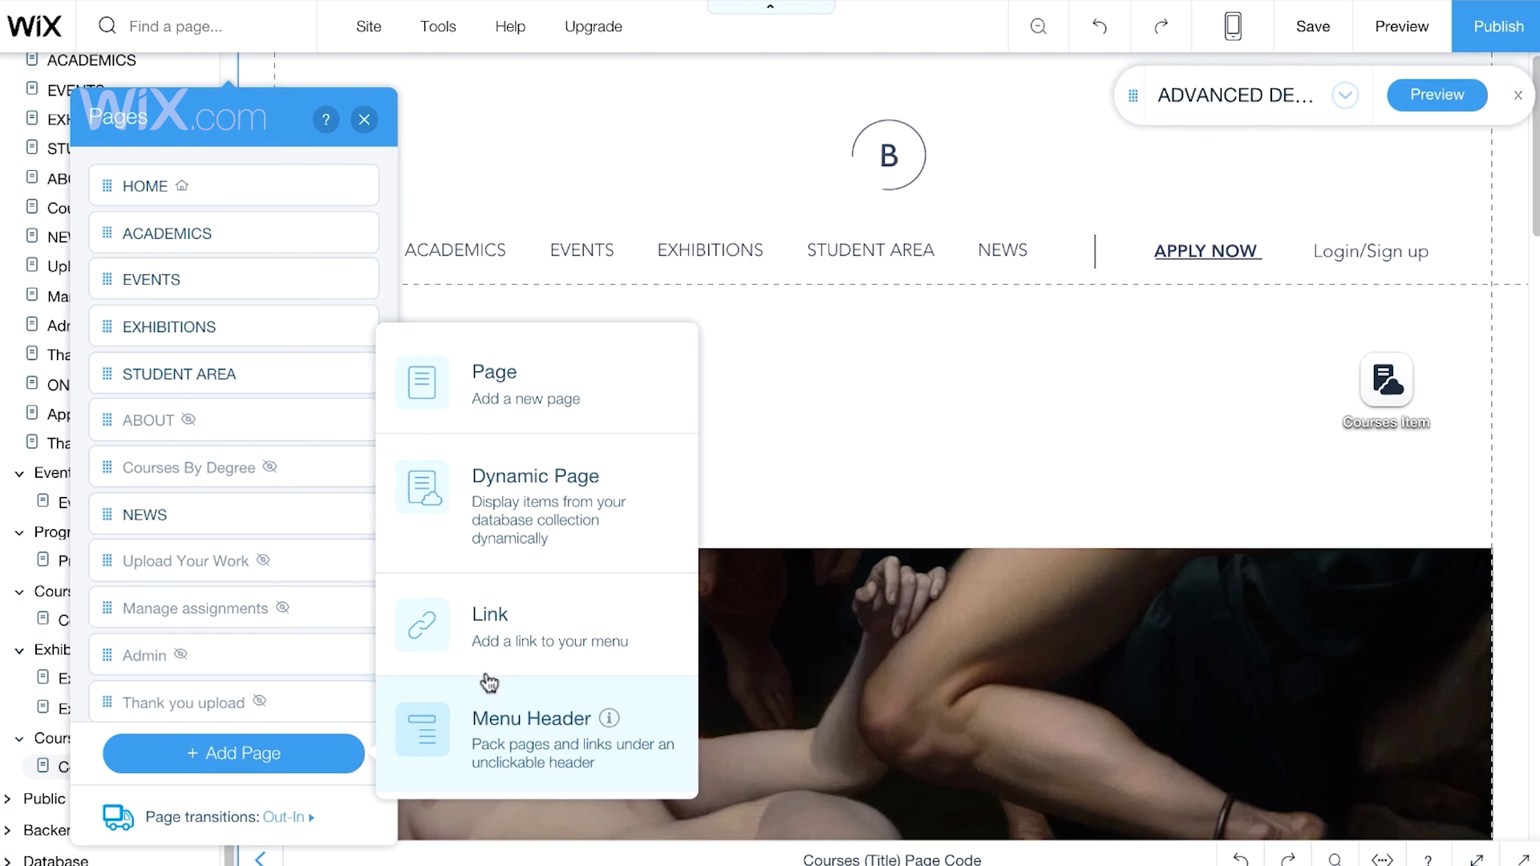
pyautogui.click(522, 391)
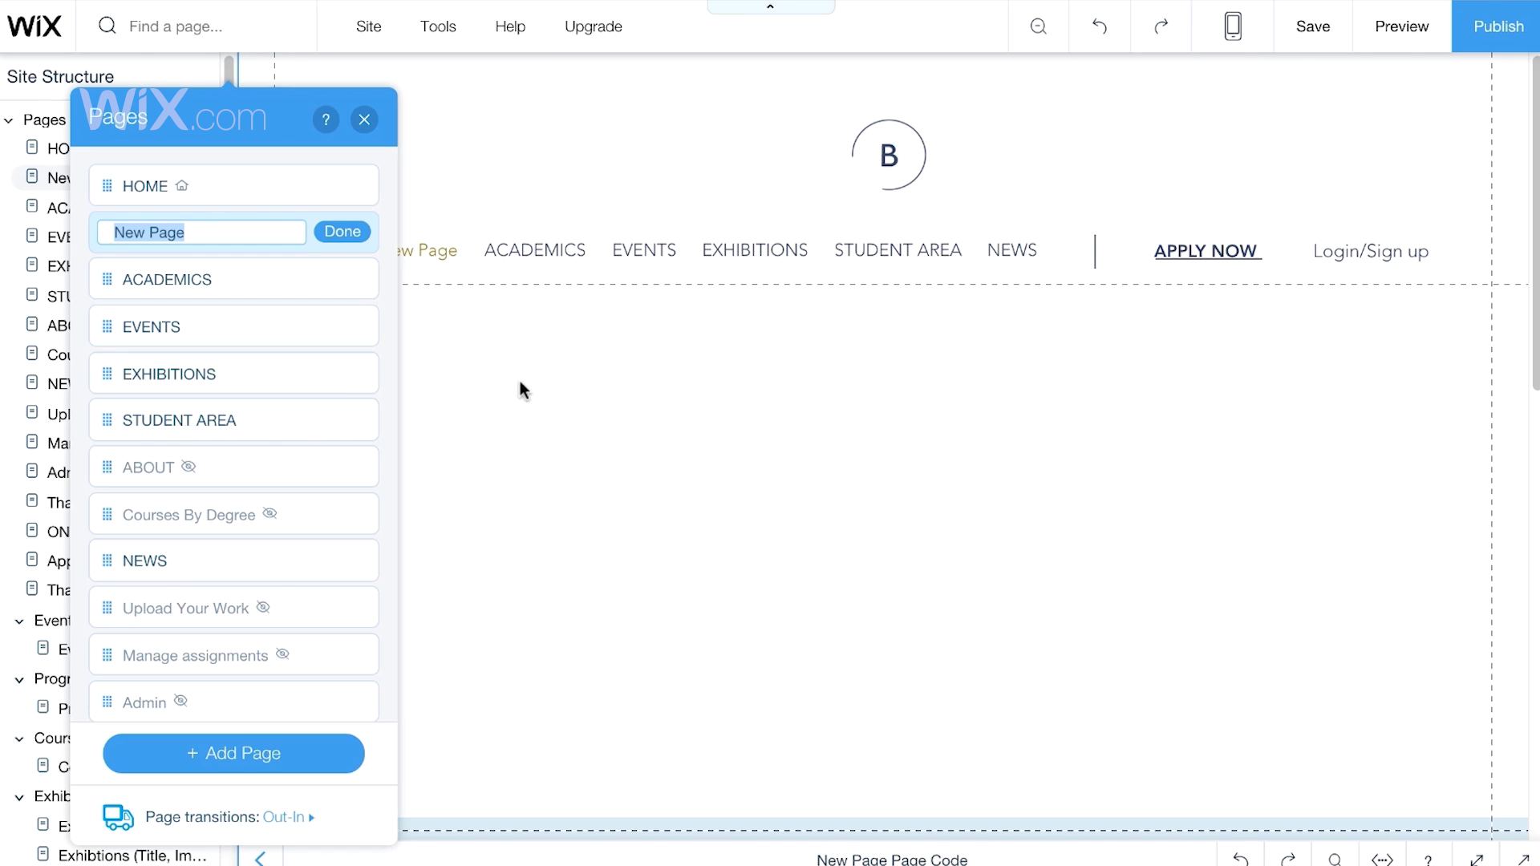
pyautogui.write('COURSES INDEX')
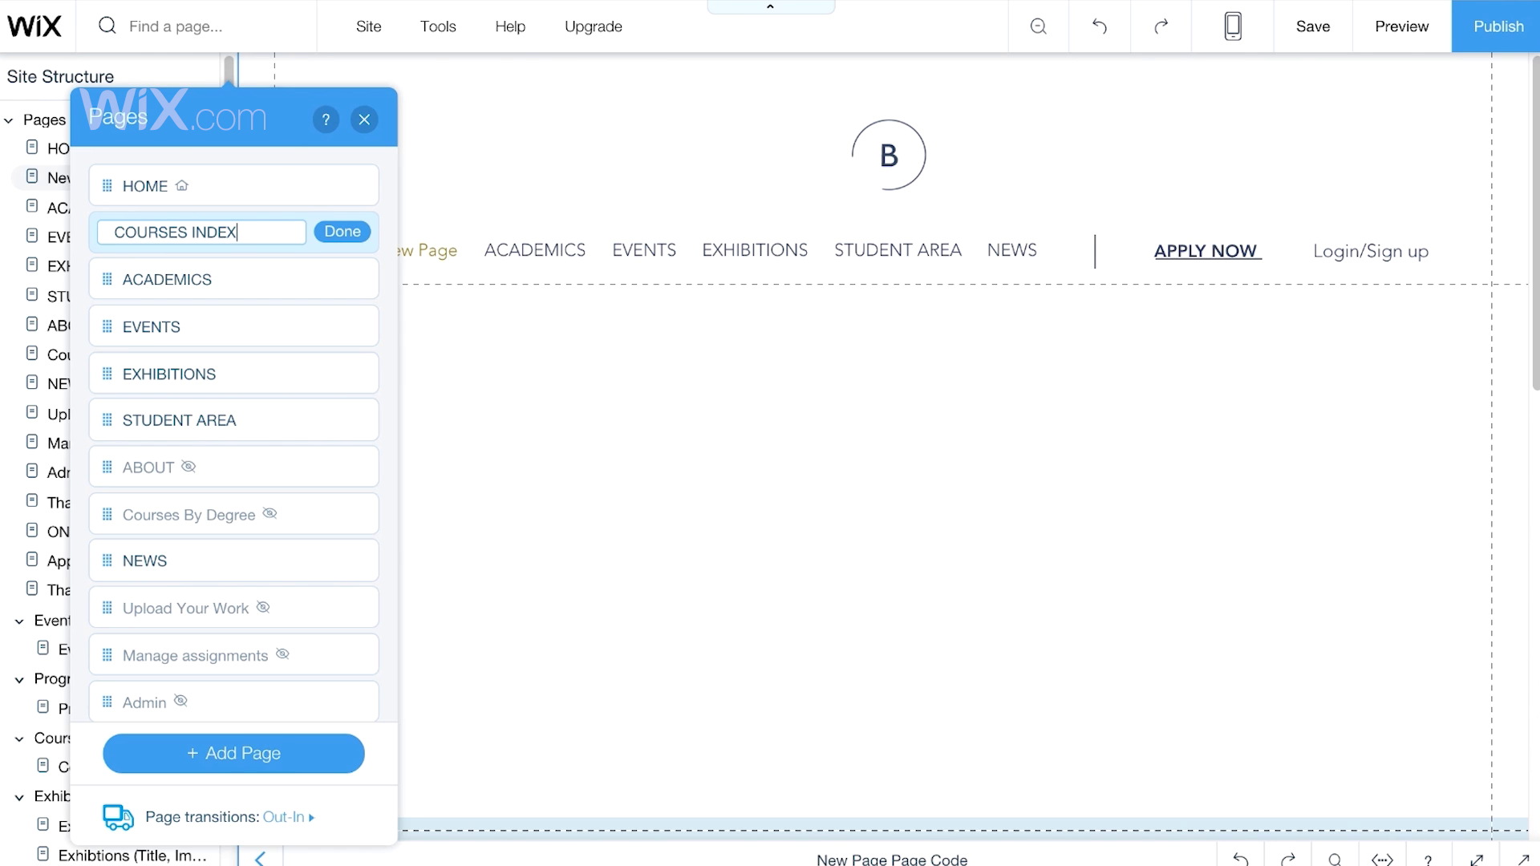
pyautogui.press('Return')
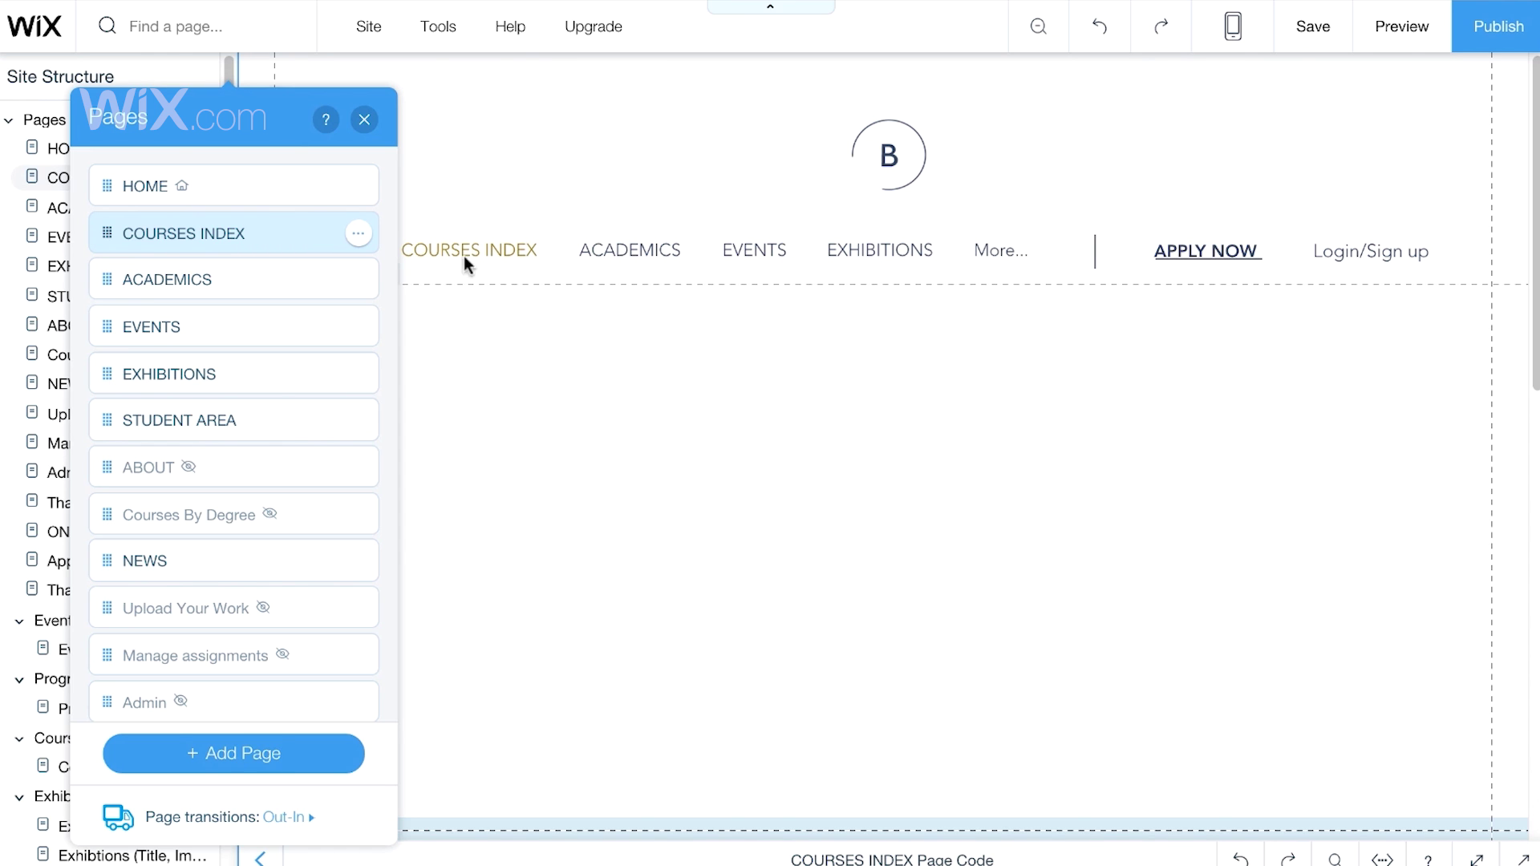
pyautogui.click(364, 120)
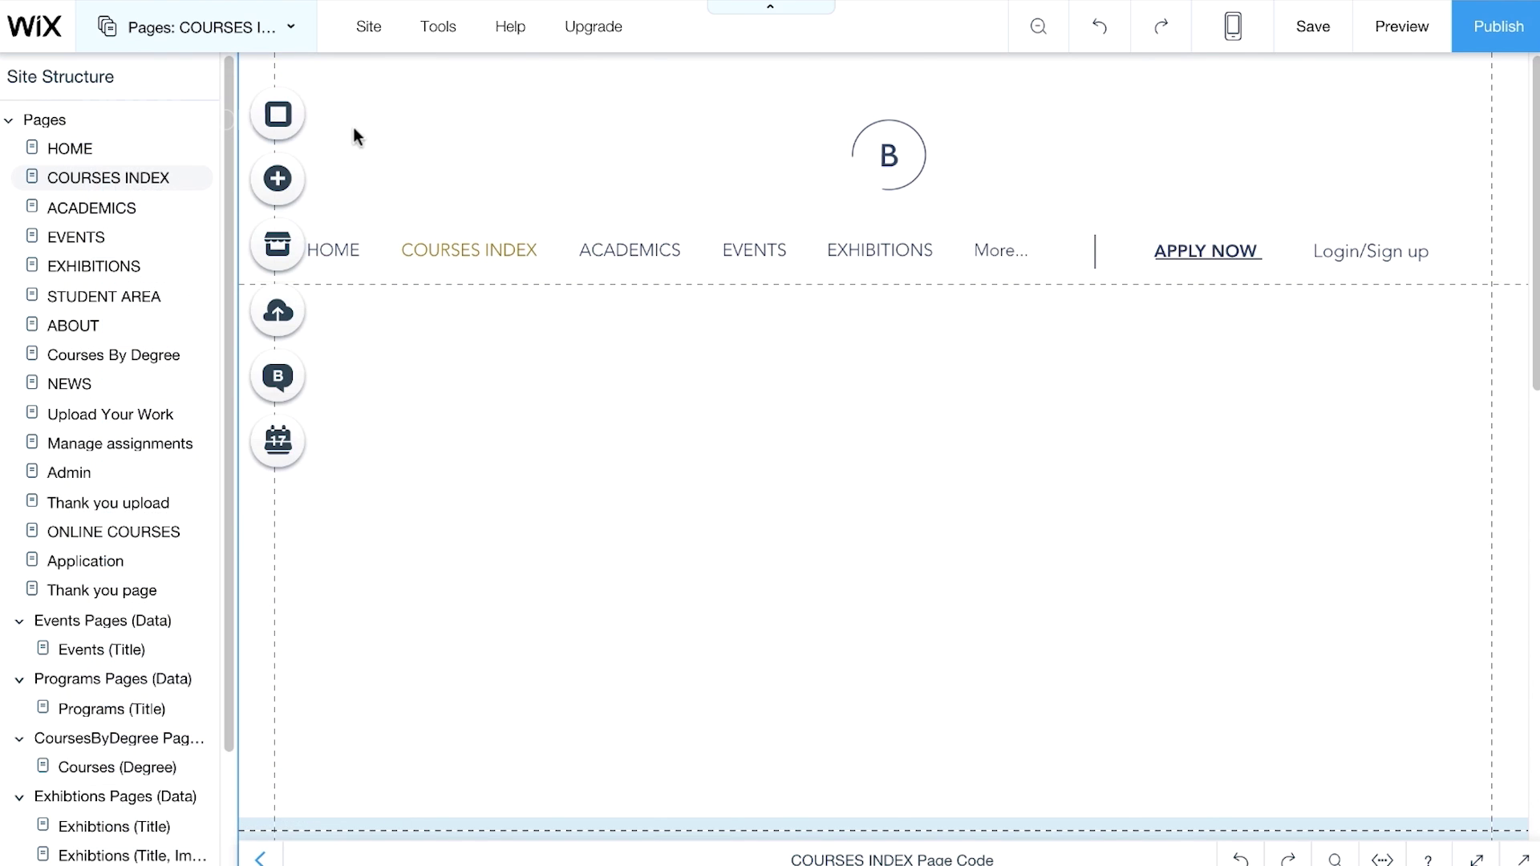
# Add a Page Title text below the menu of the COURSES INDEX page and change its wording to ALL COURSES
pyautogui.click(282, 181)
pyautogui.click(350, 192)
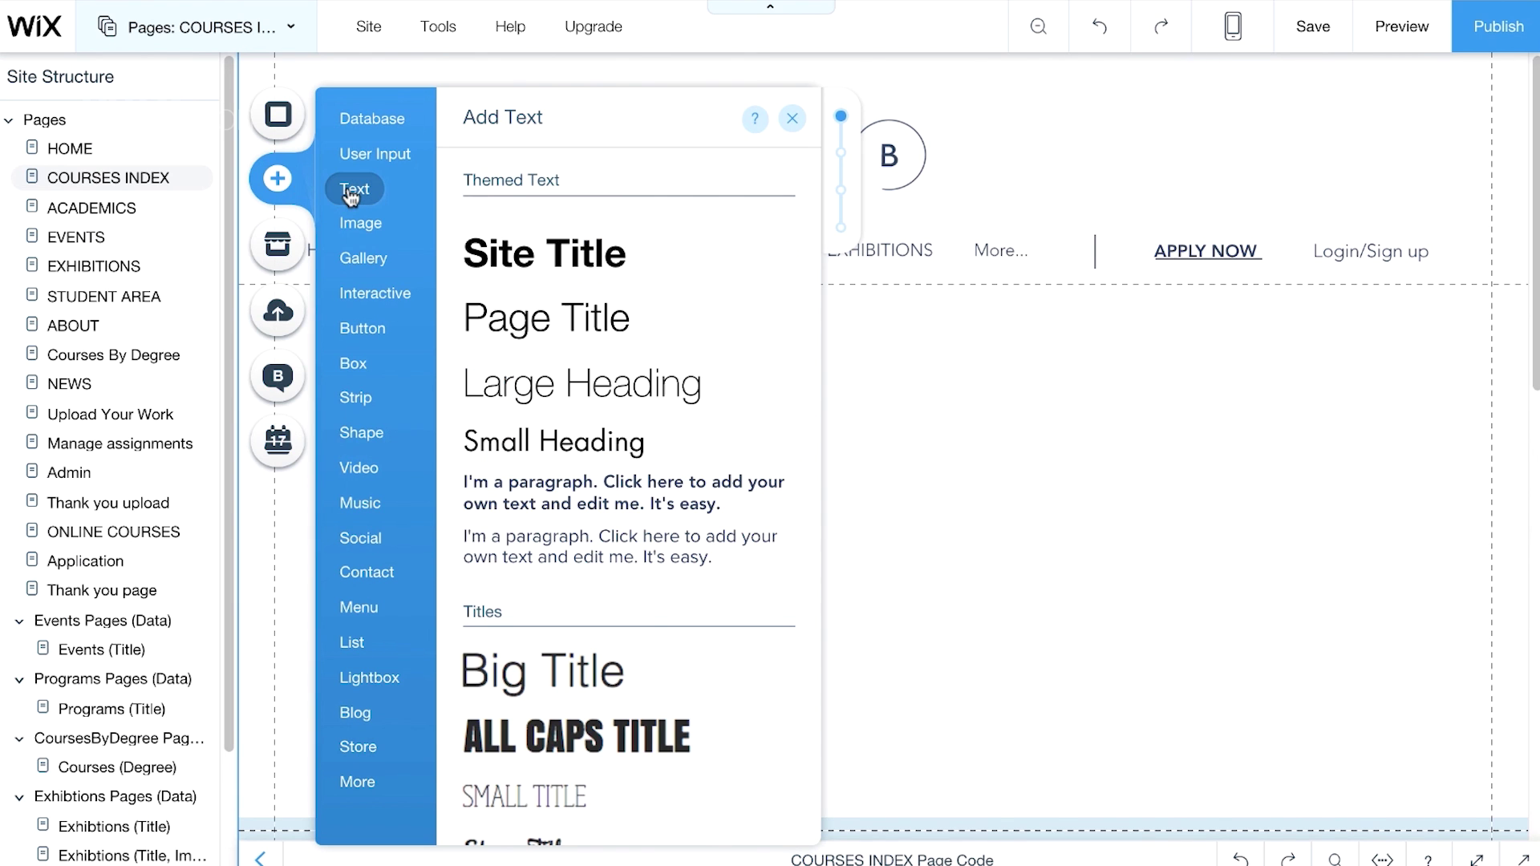
pyautogui.moveTo(594, 351); pyautogui.dragTo(494, 391)
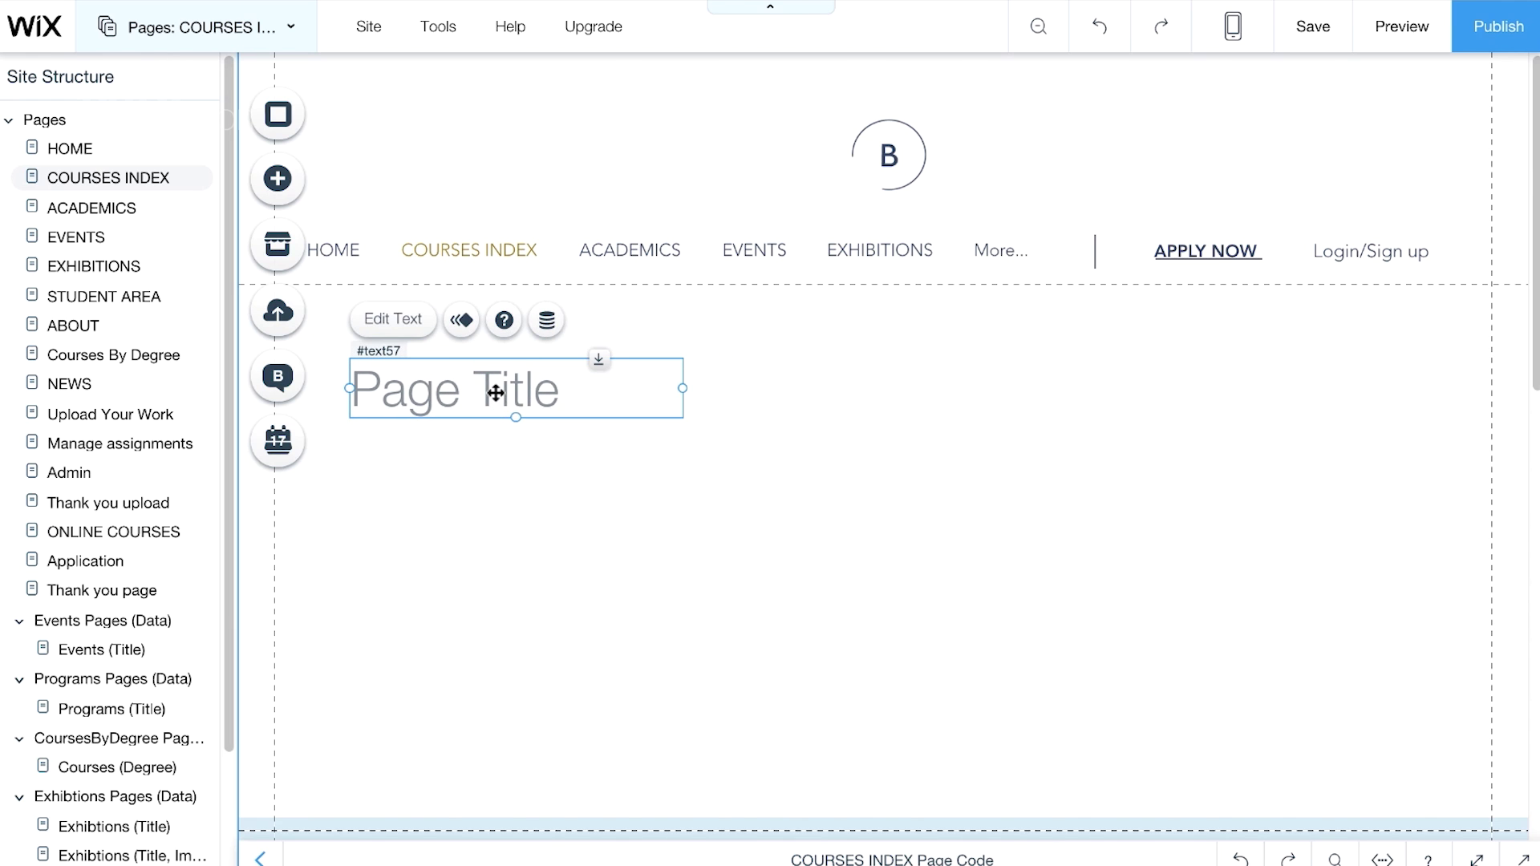
pyautogui.doubleClick(495, 392)
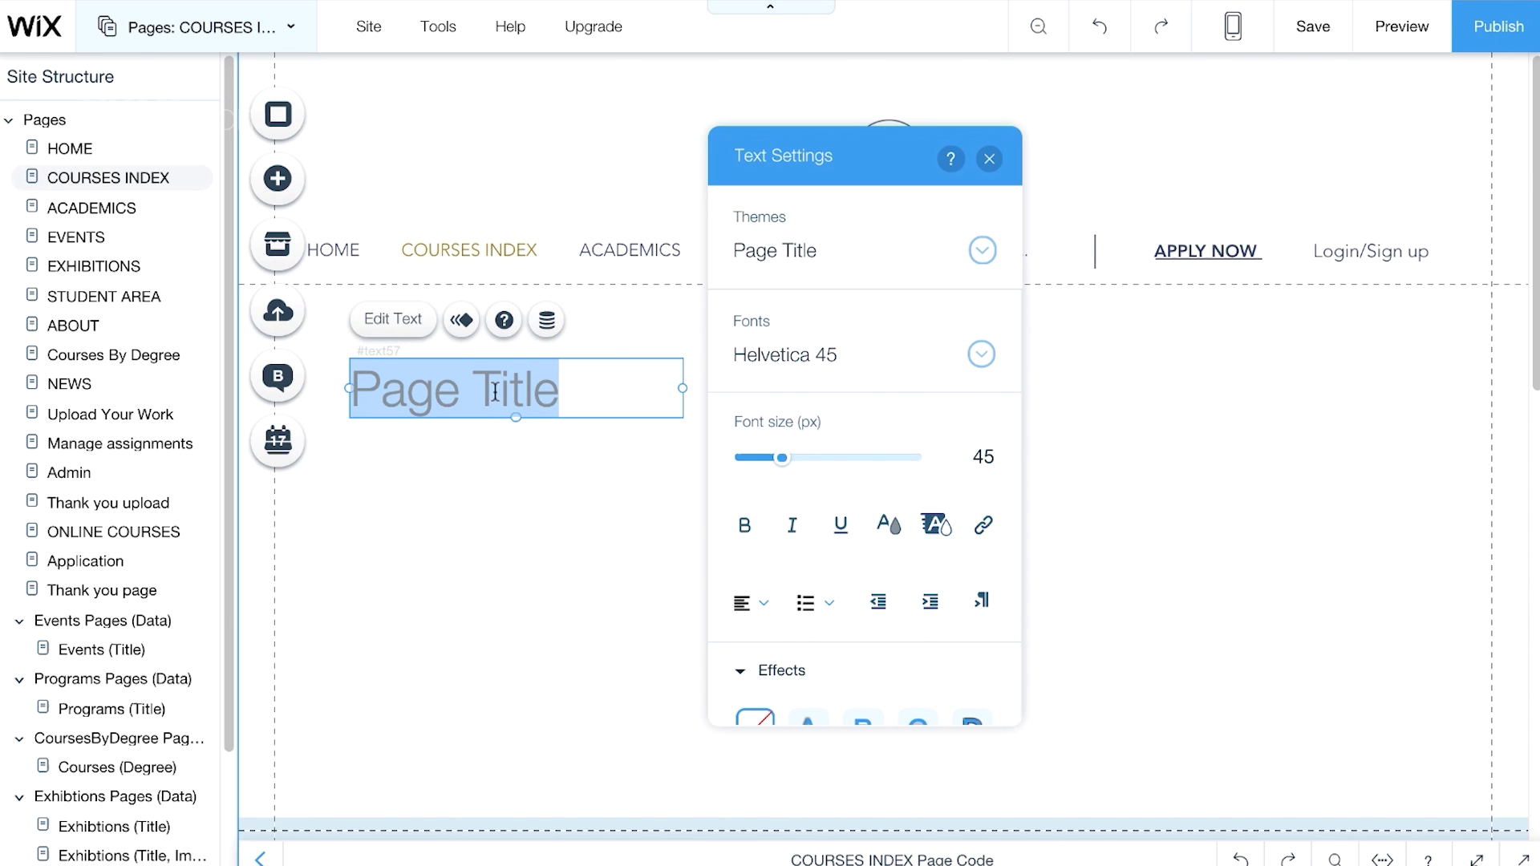
pyautogui.write('ALL COURSES')
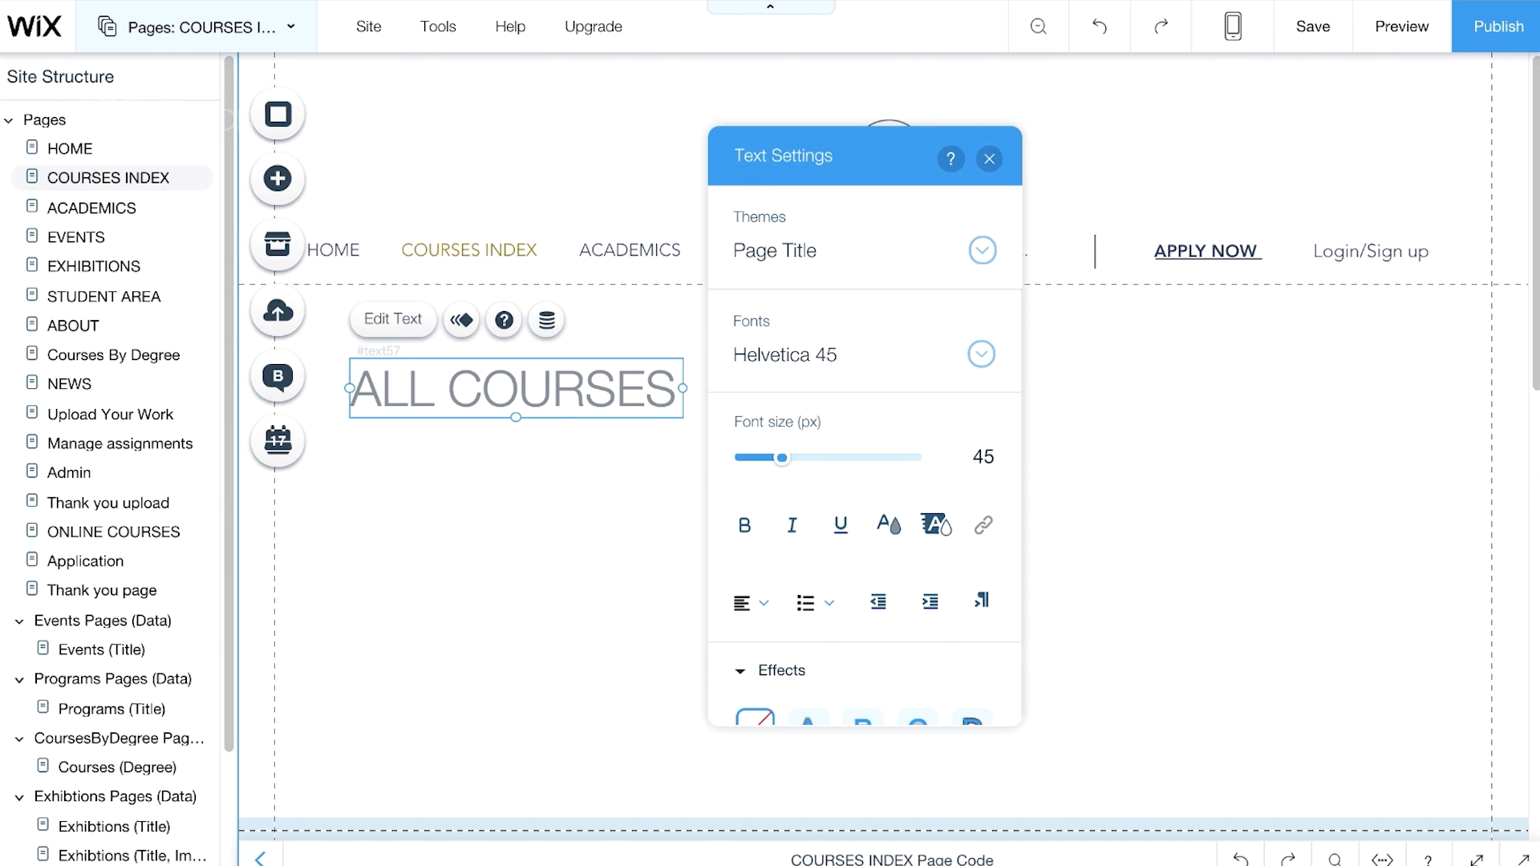
# Add the table design with the black header and profile pictures to the page below the ALL COURSES title
pyautogui.click(278, 178)
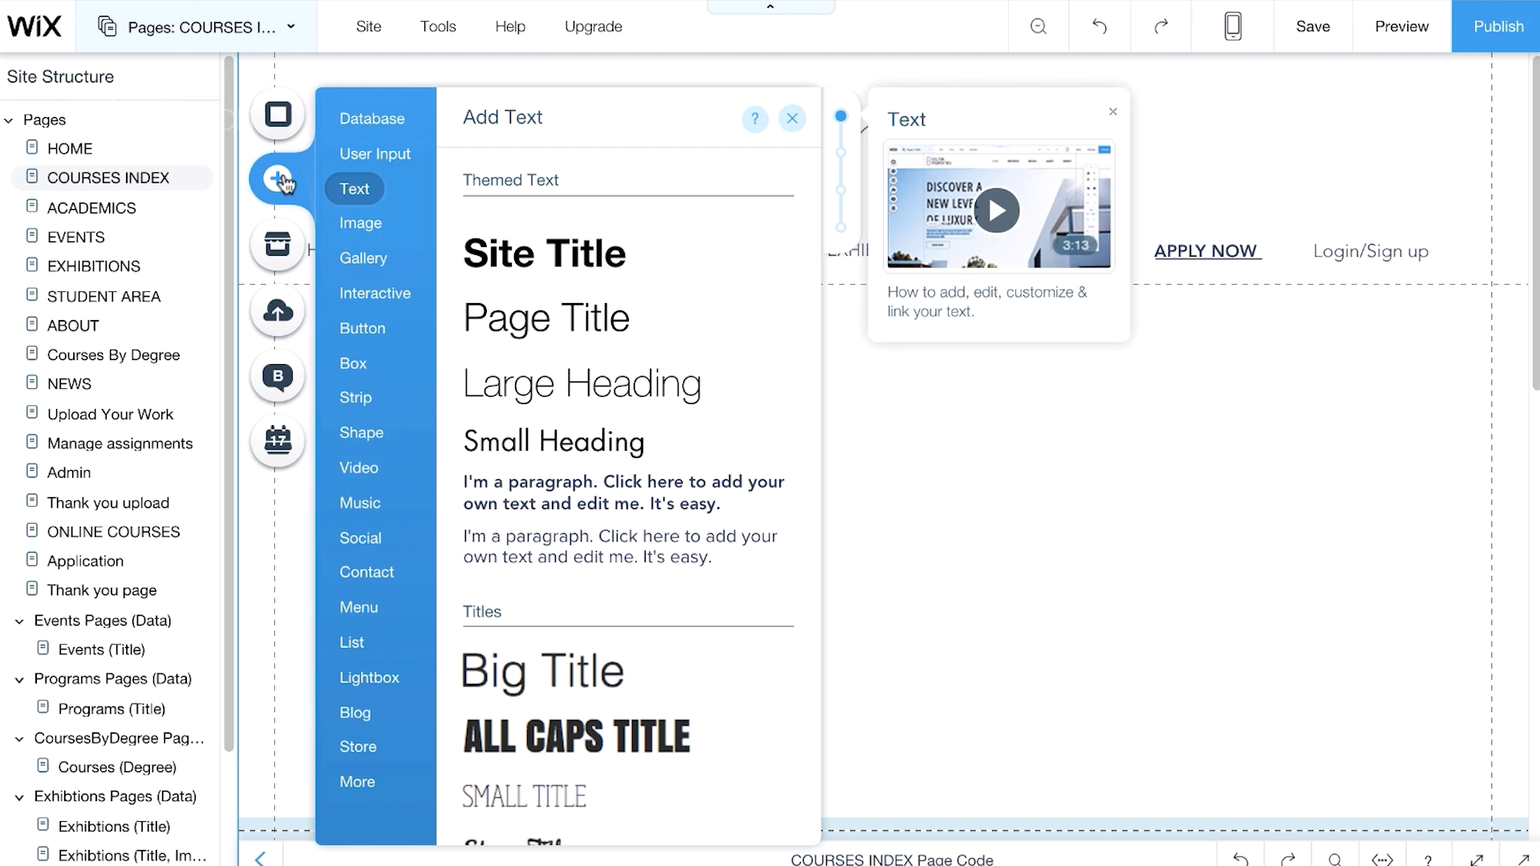
pyautogui.click(374, 156)
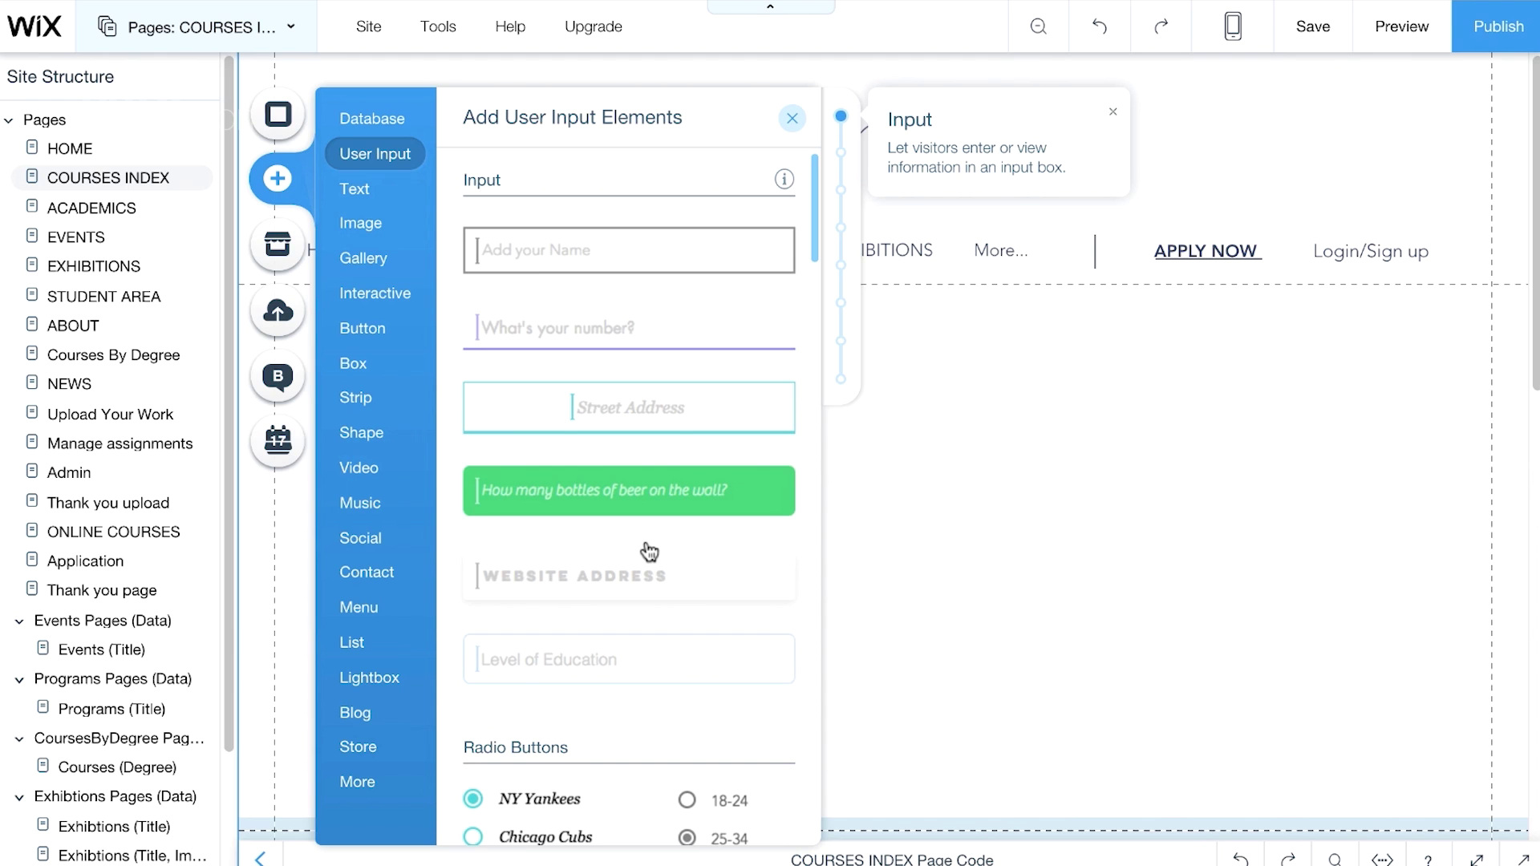
pyautogui.scroll(-5, 650, 552)
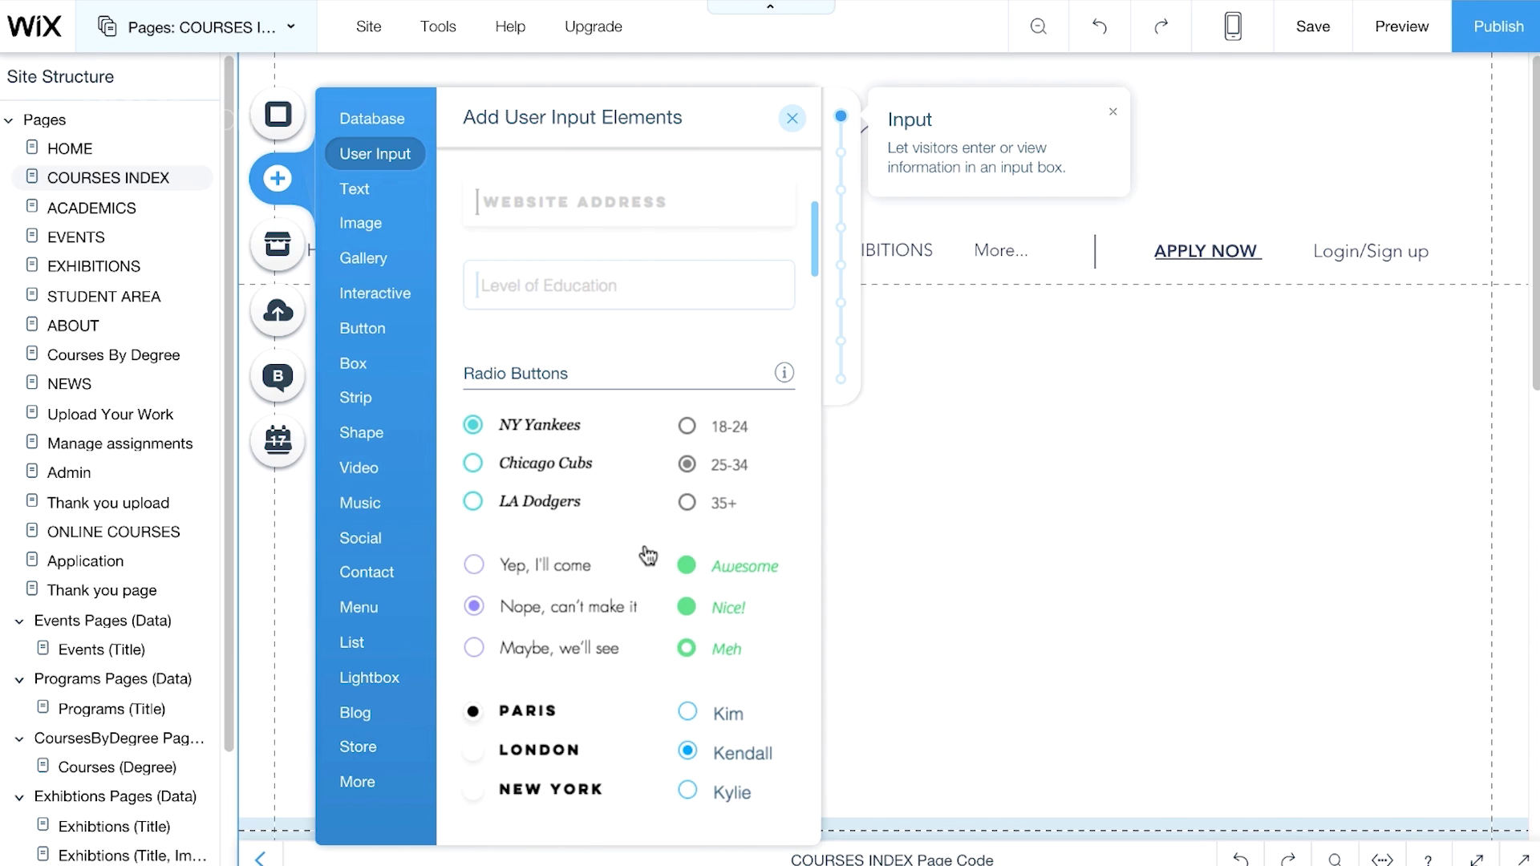
pyautogui.scroll(-7, 648, 555)
pyautogui.scroll(-15, 644, 560)
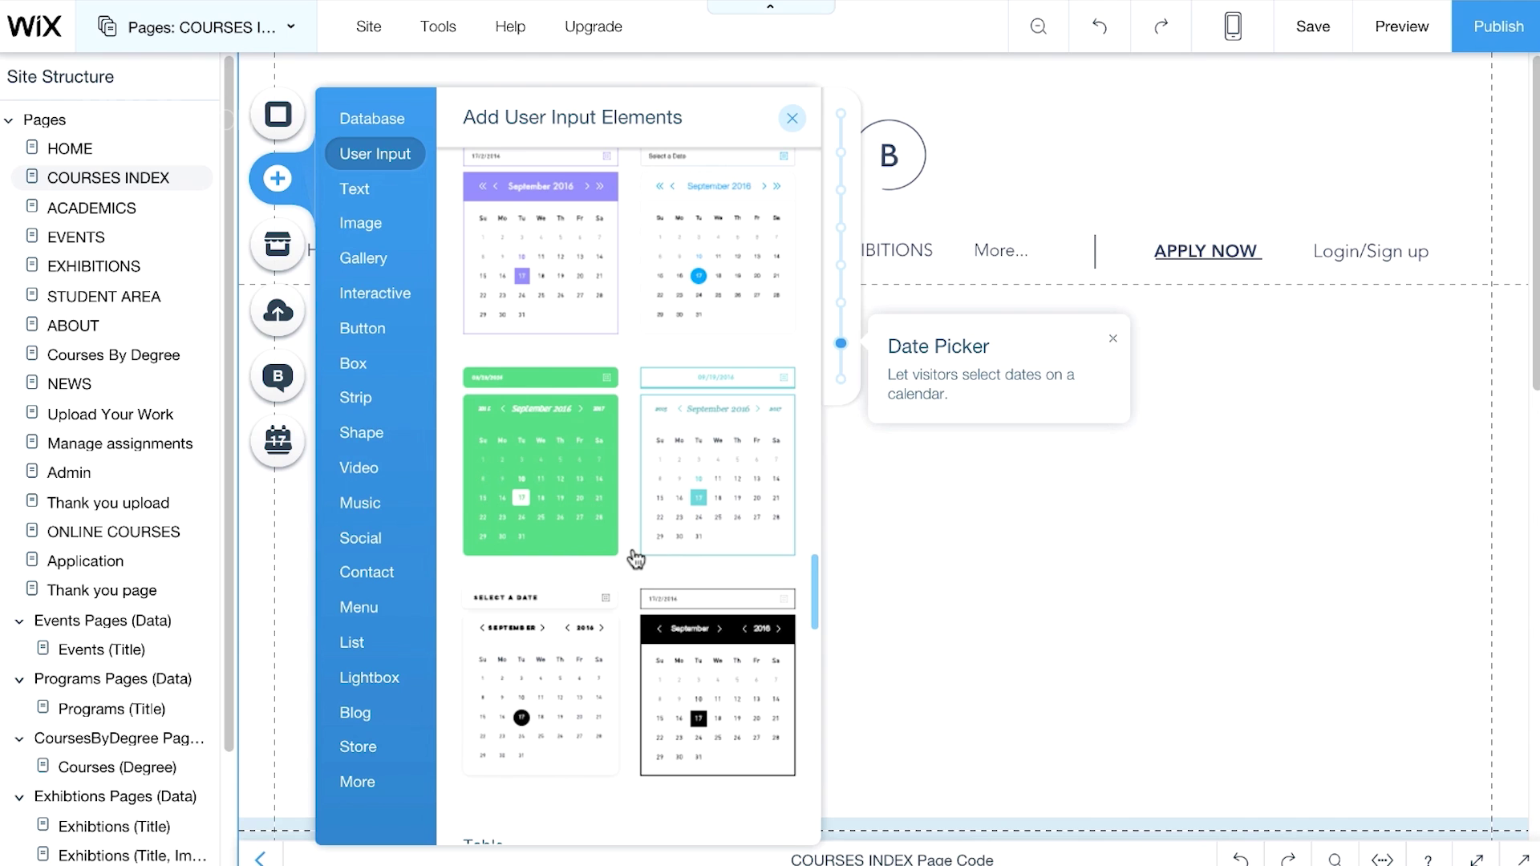
pyautogui.scroll(-9, 636, 559)
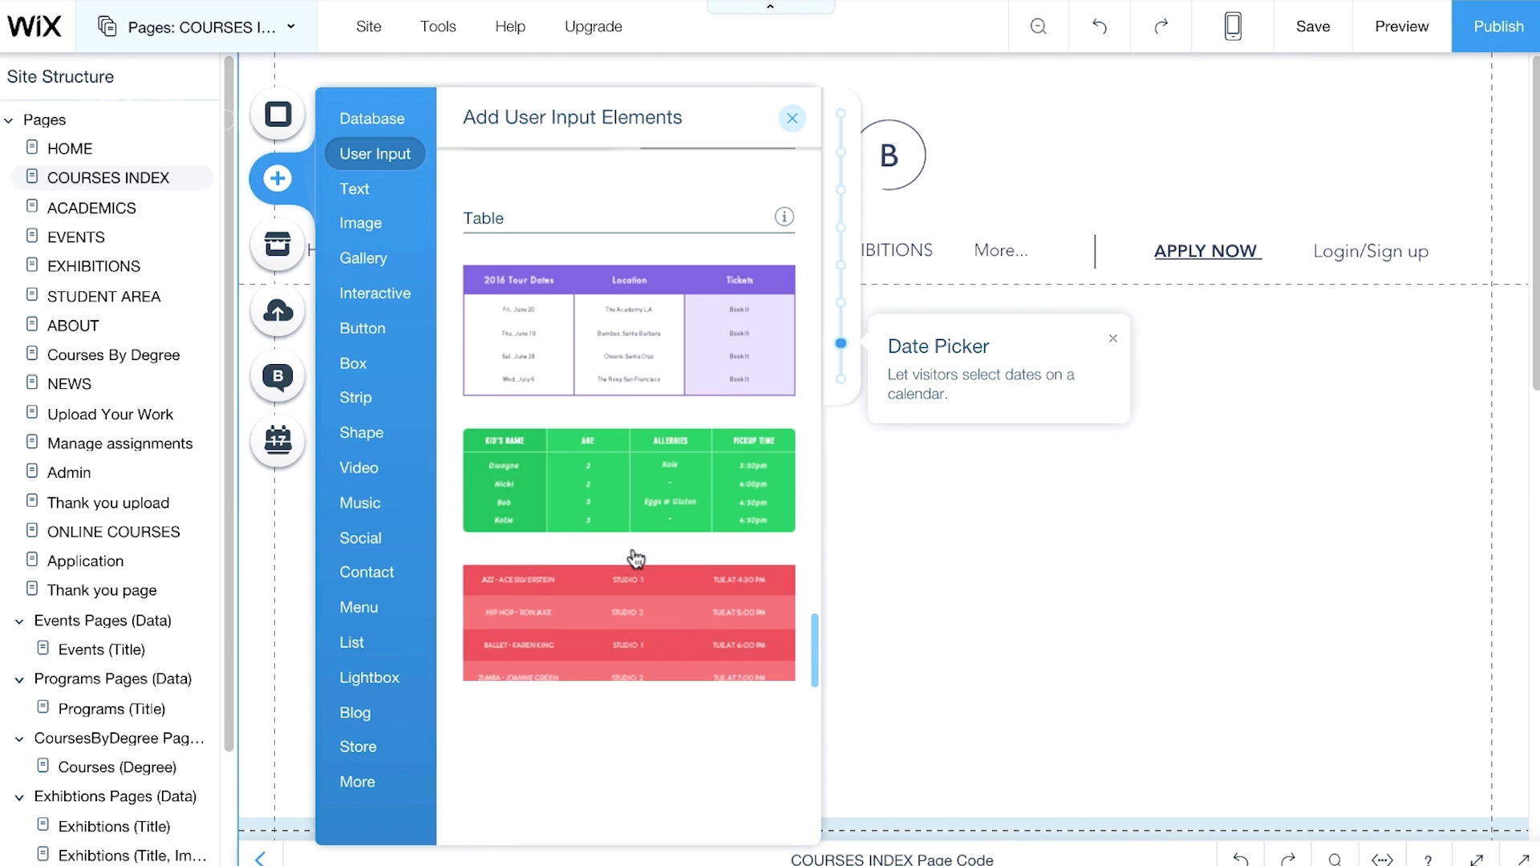
pyautogui.scroll(-2, 636, 559)
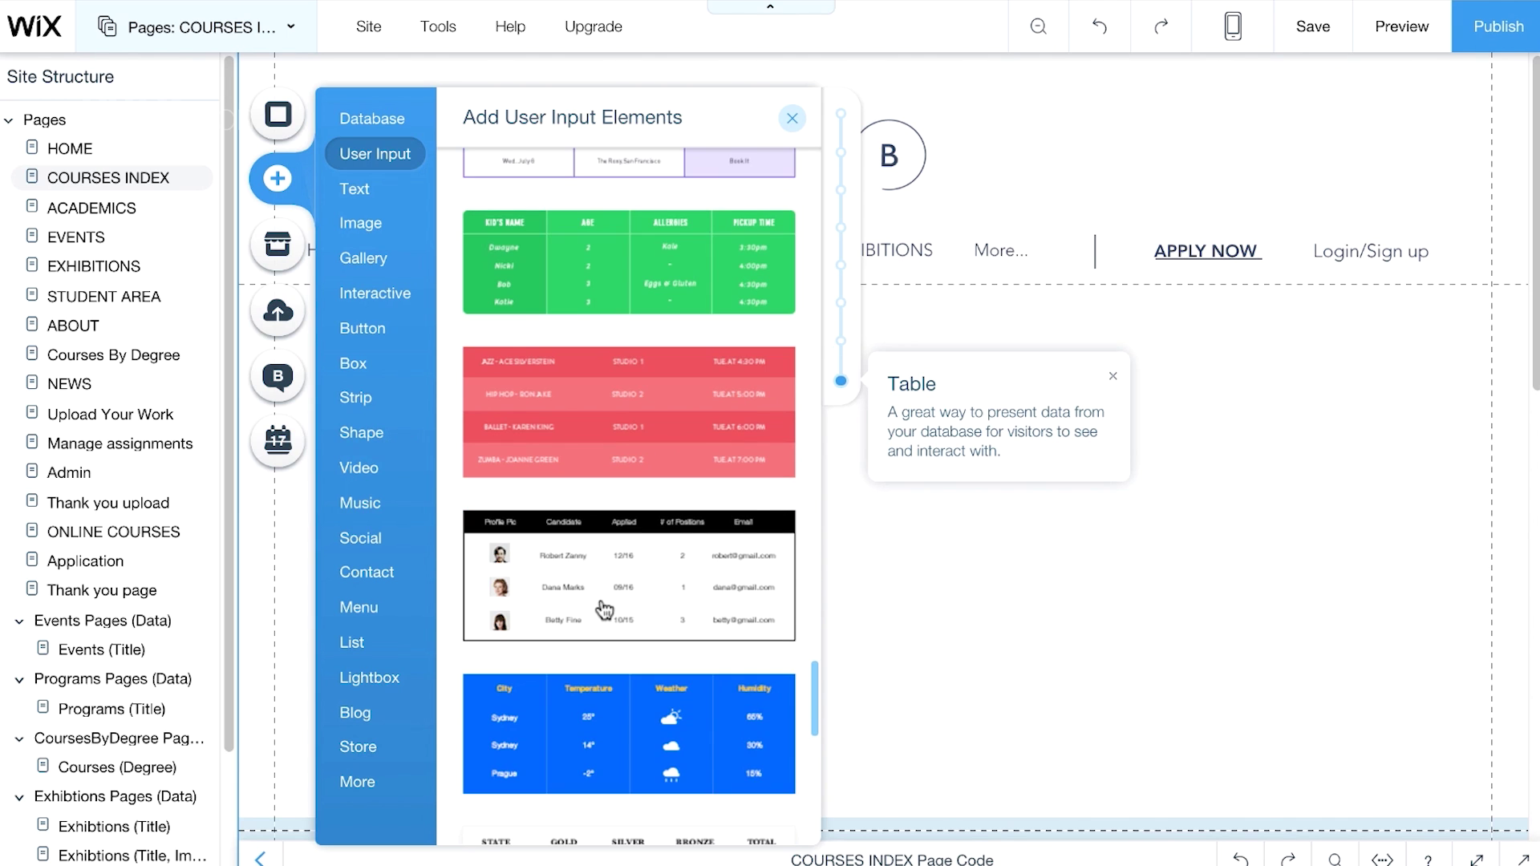
pyautogui.moveTo(641, 597); pyautogui.dragTo(791, 615)
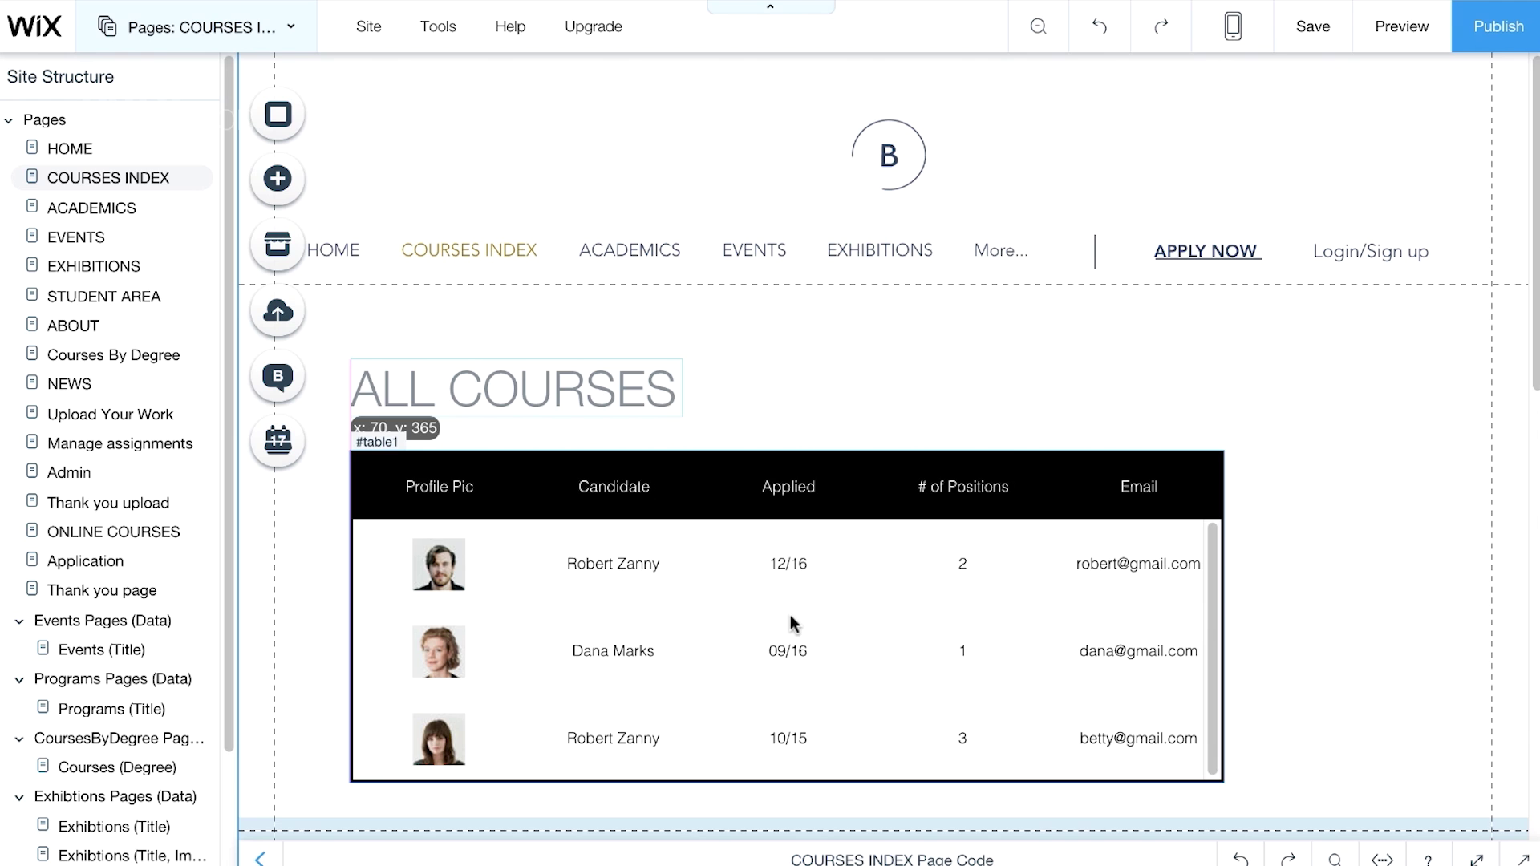
pyautogui.moveTo(791, 615); pyautogui.dragTo(791, 614)
# Add a dataset to the COURSES INDEX page and place it beyond the table's upper-right corner
pyautogui.click(278, 178)
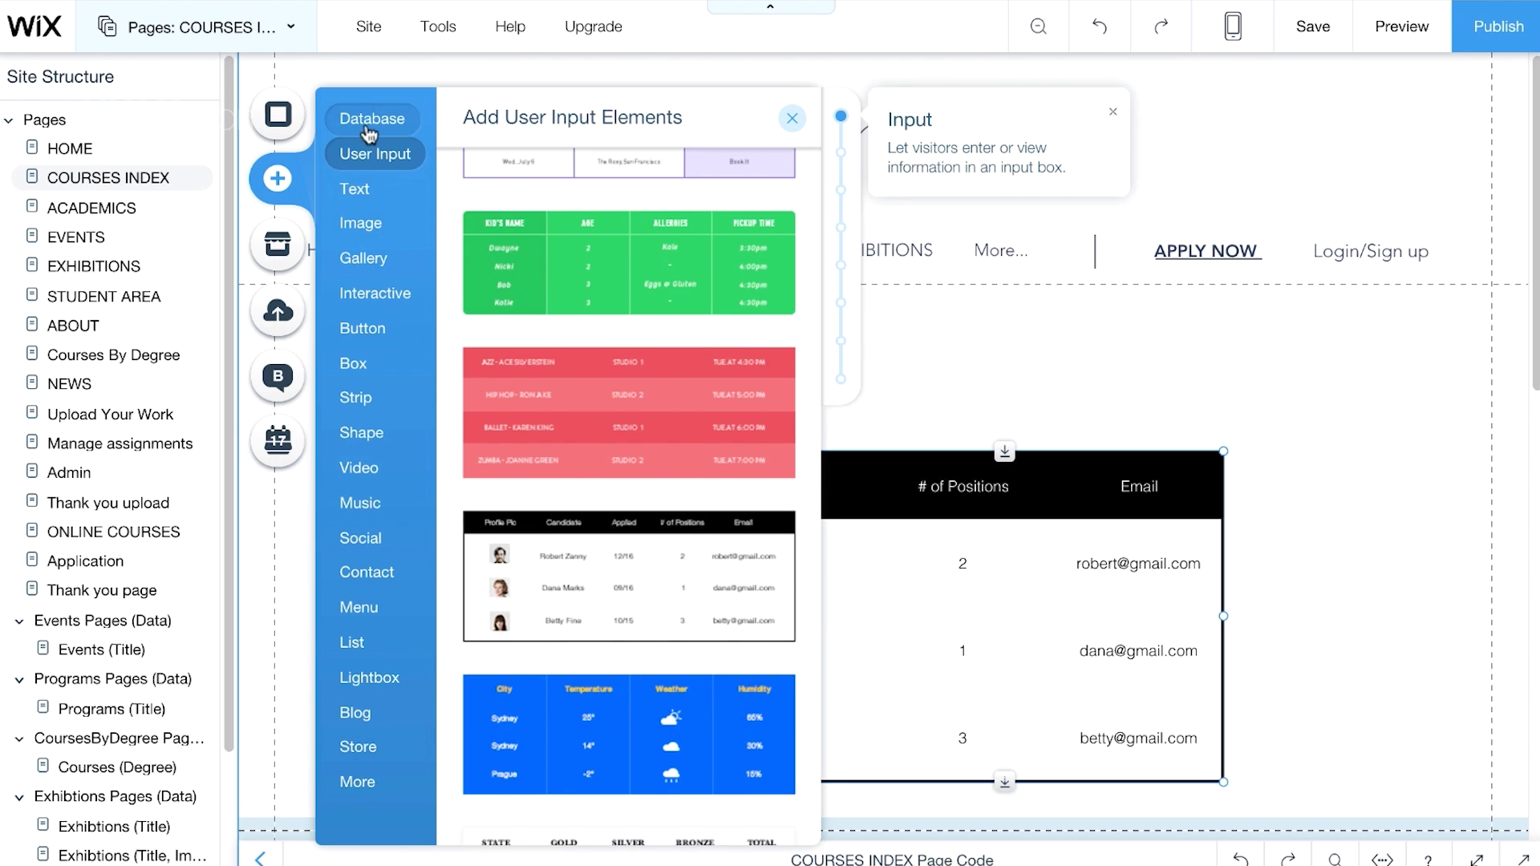
pyautogui.click(372, 121)
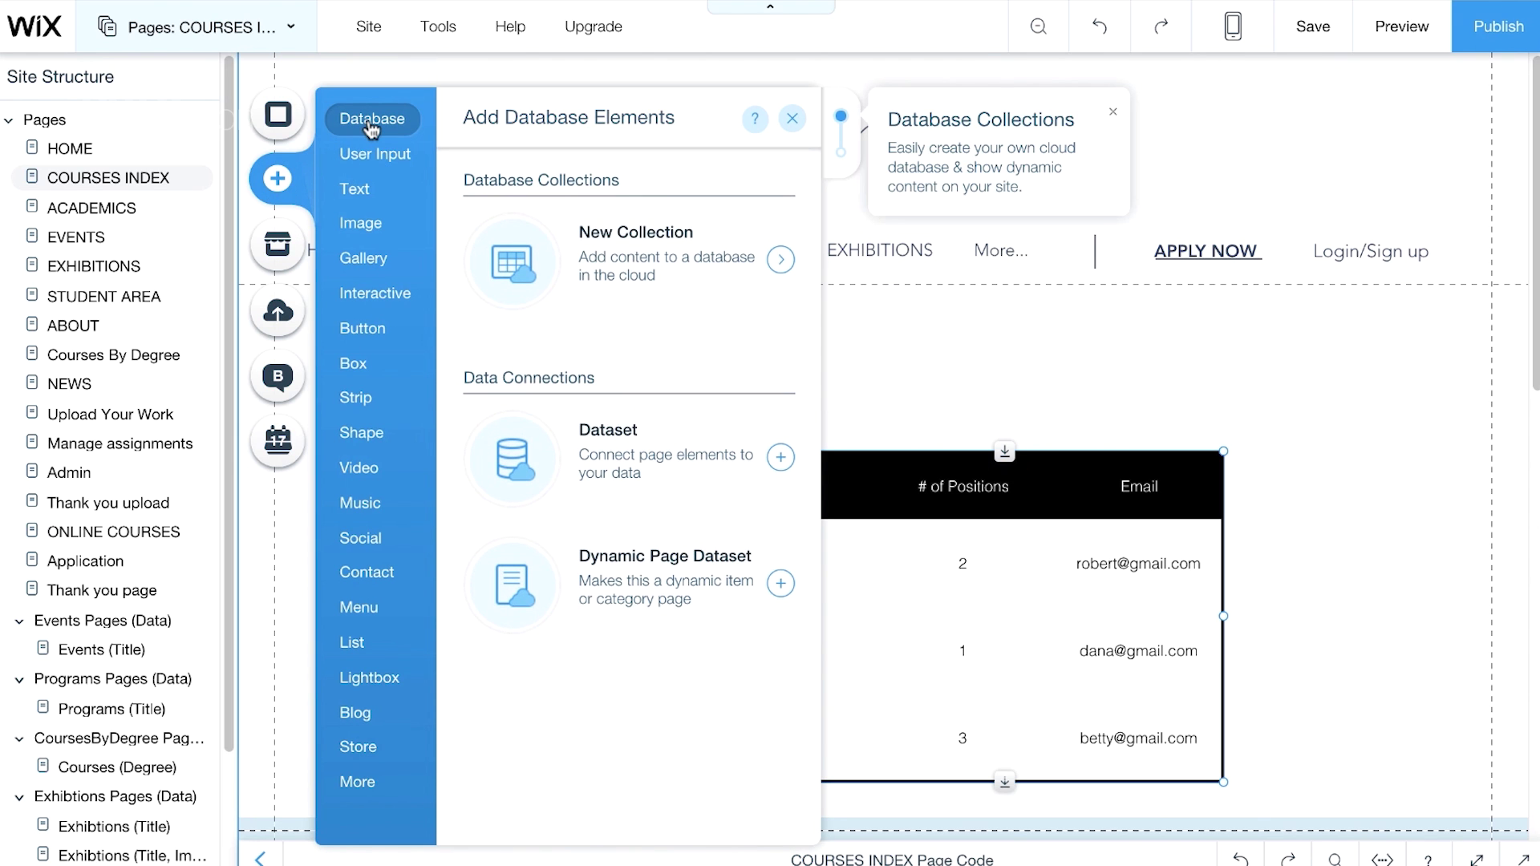
pyautogui.click(610, 465)
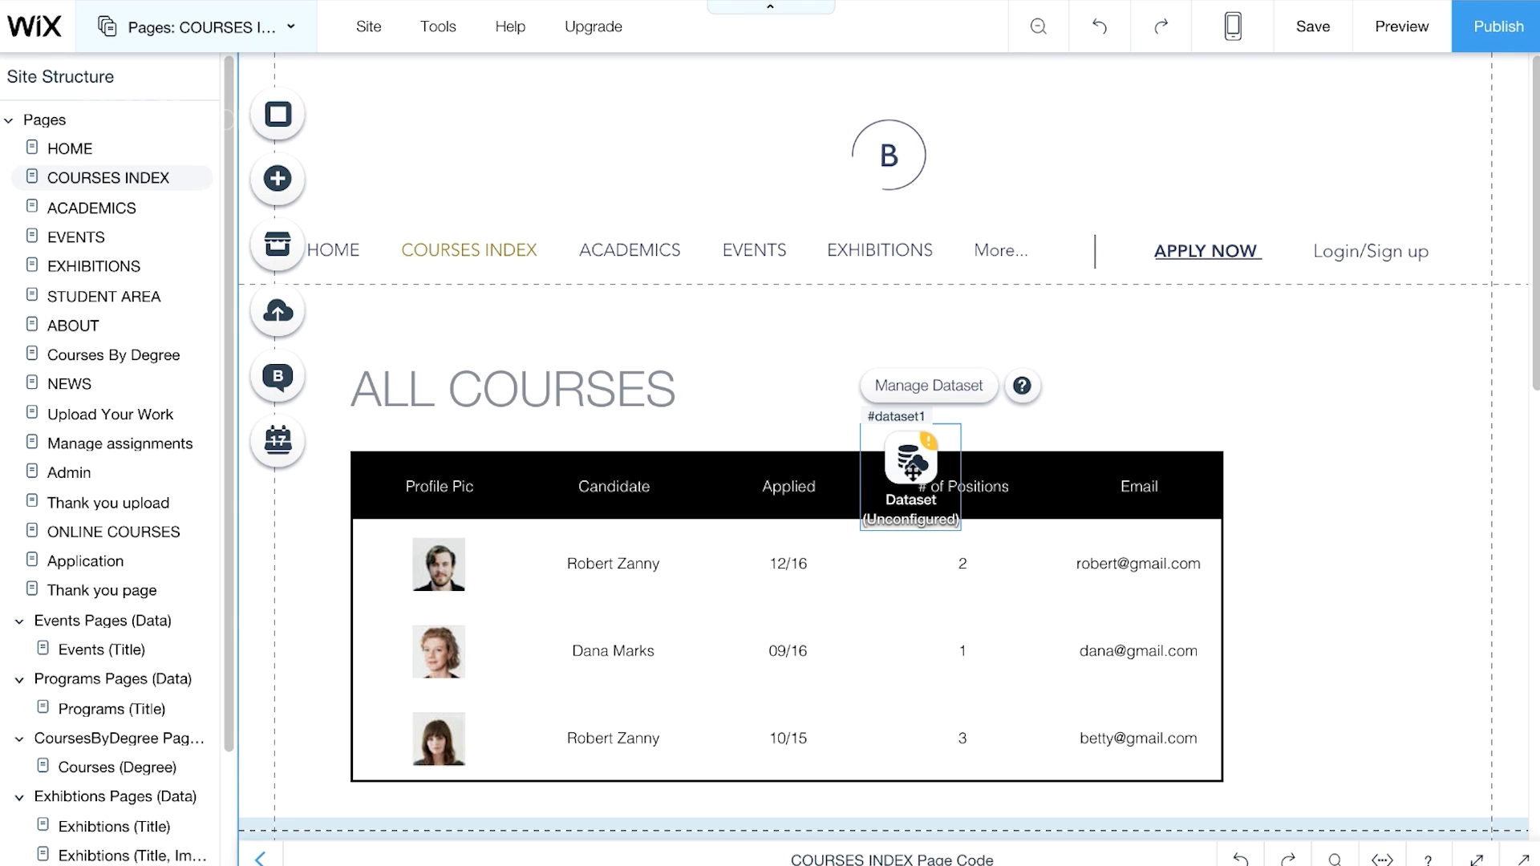
pyautogui.moveTo(912, 471); pyautogui.dragTo(1290, 371)
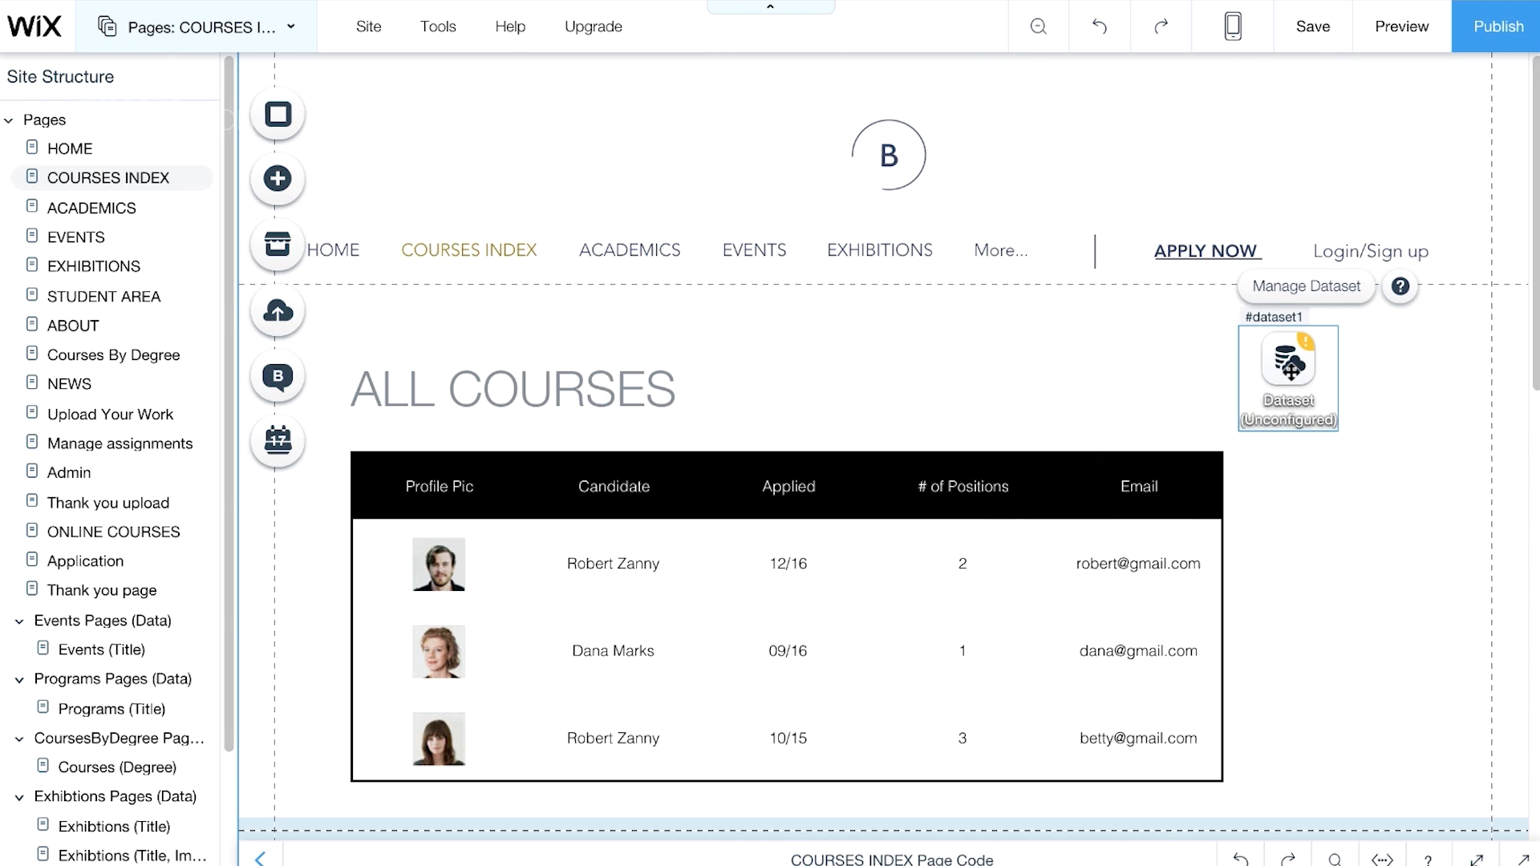
# Connect the unconfigured dataset to the Courses collection and close its settings
pyautogui.click(1293, 297)
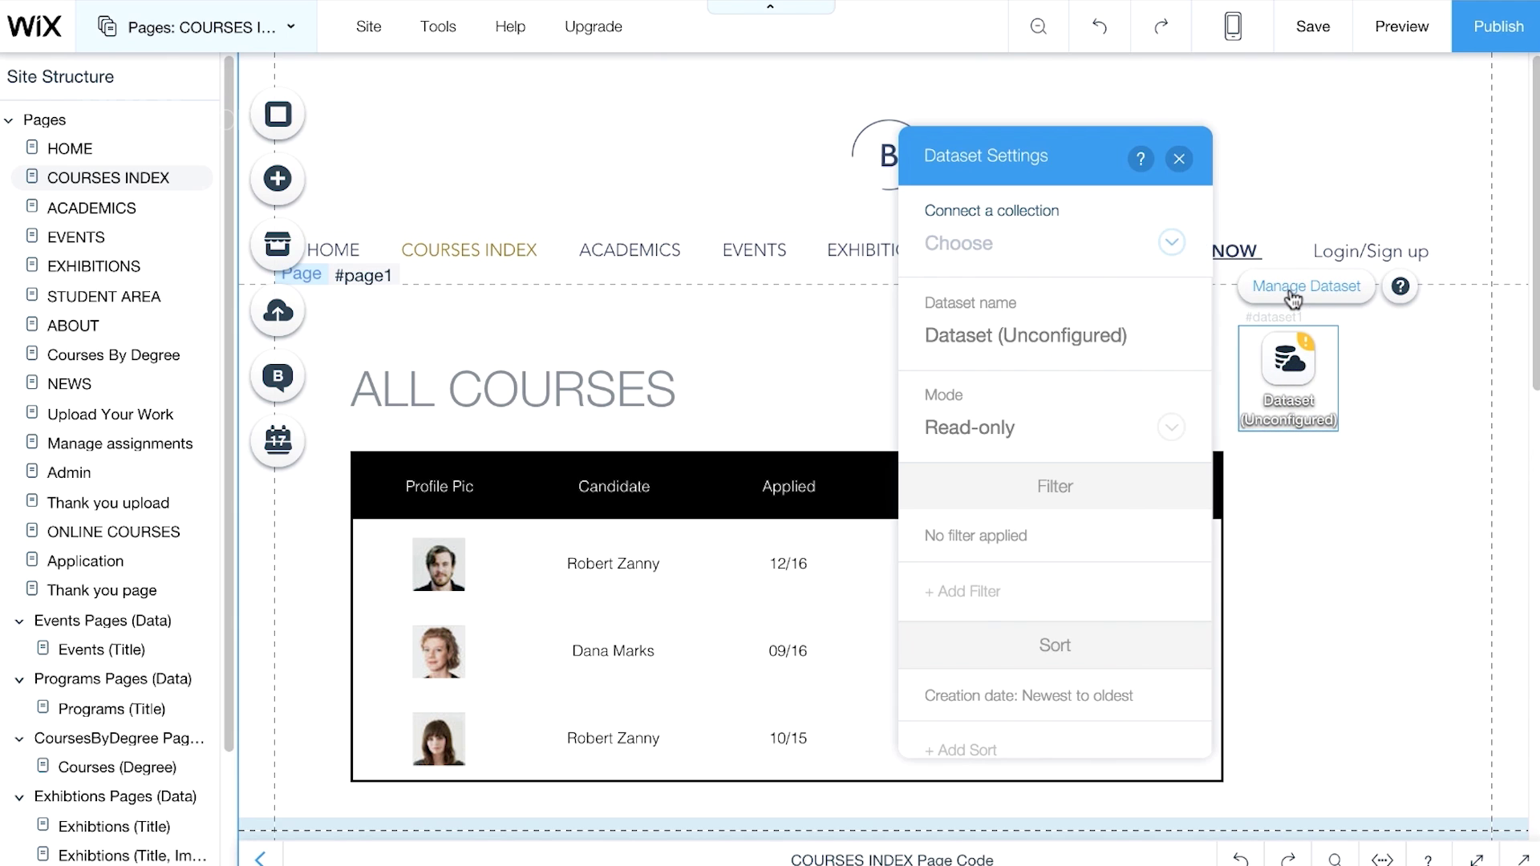
pyautogui.click(1173, 243)
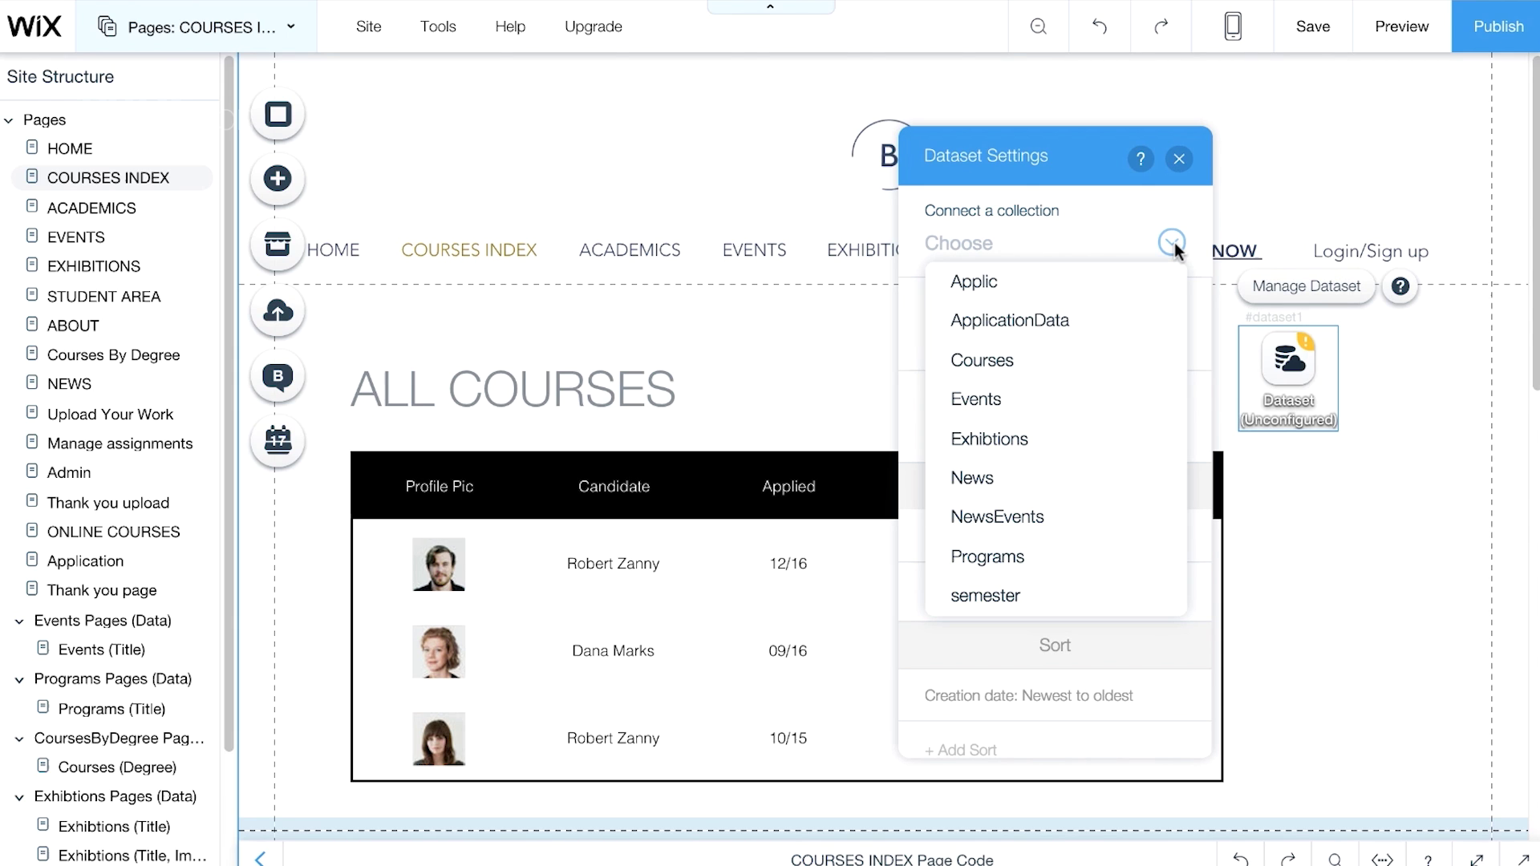
pyautogui.click(1123, 353)
pyautogui.click(1179, 159)
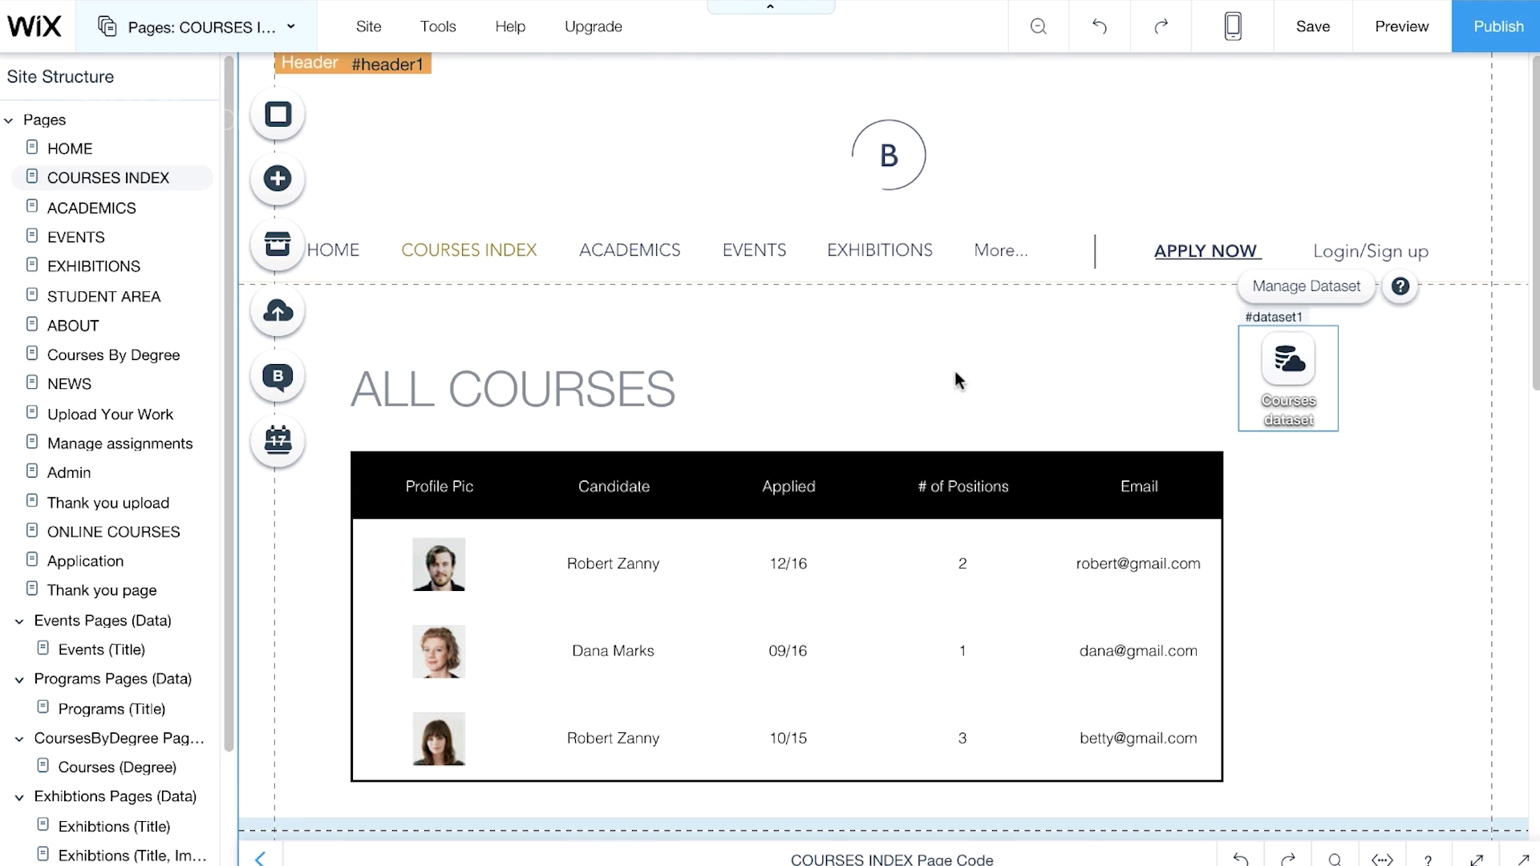
# Connect the table below the ALL COURSES title to the Courses dataset
pyautogui.click(751, 486)
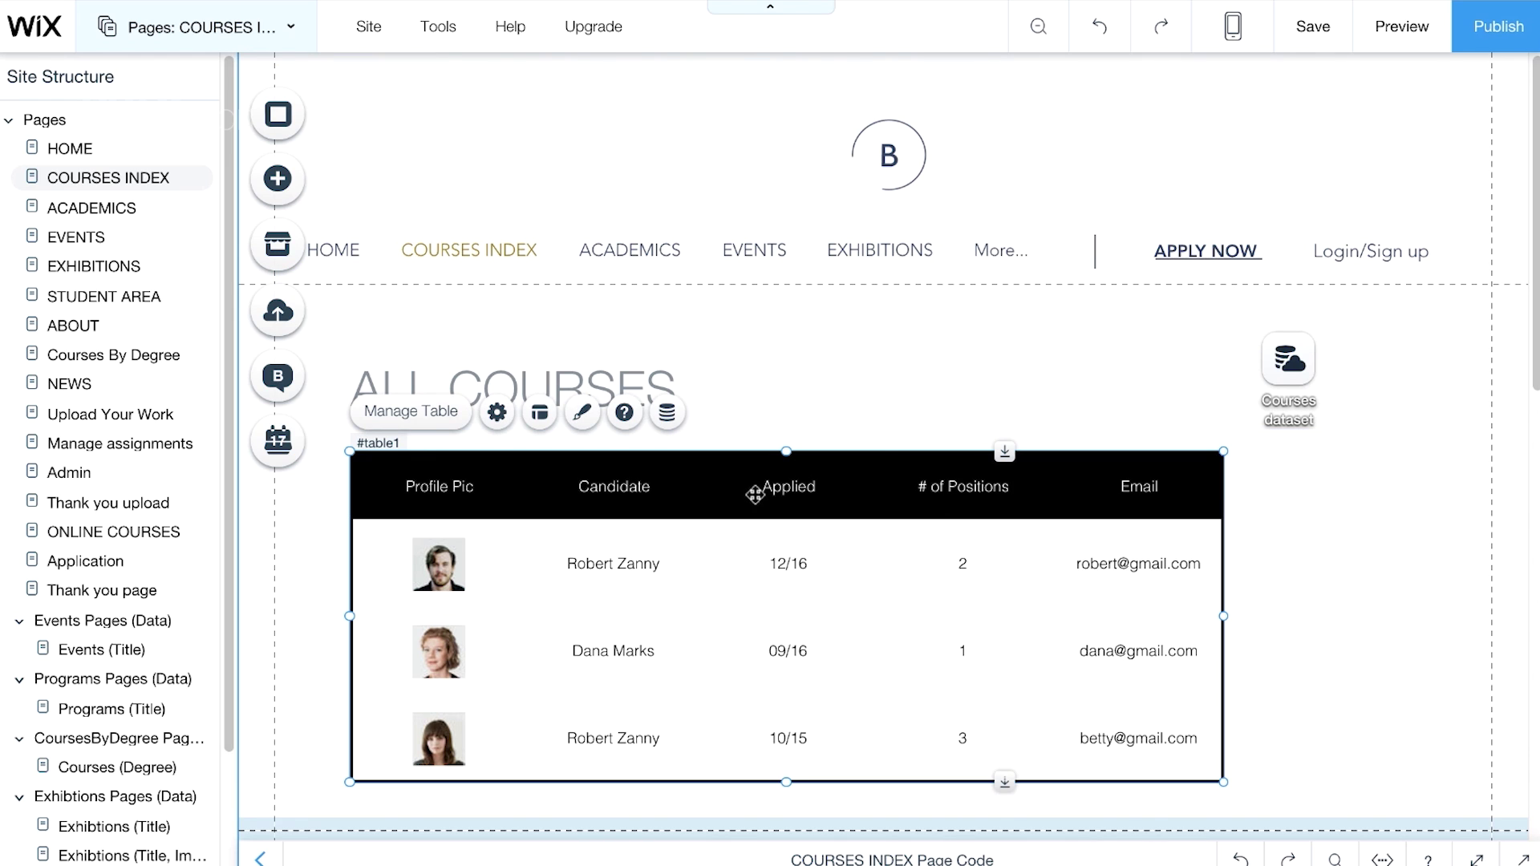
pyautogui.click(668, 414)
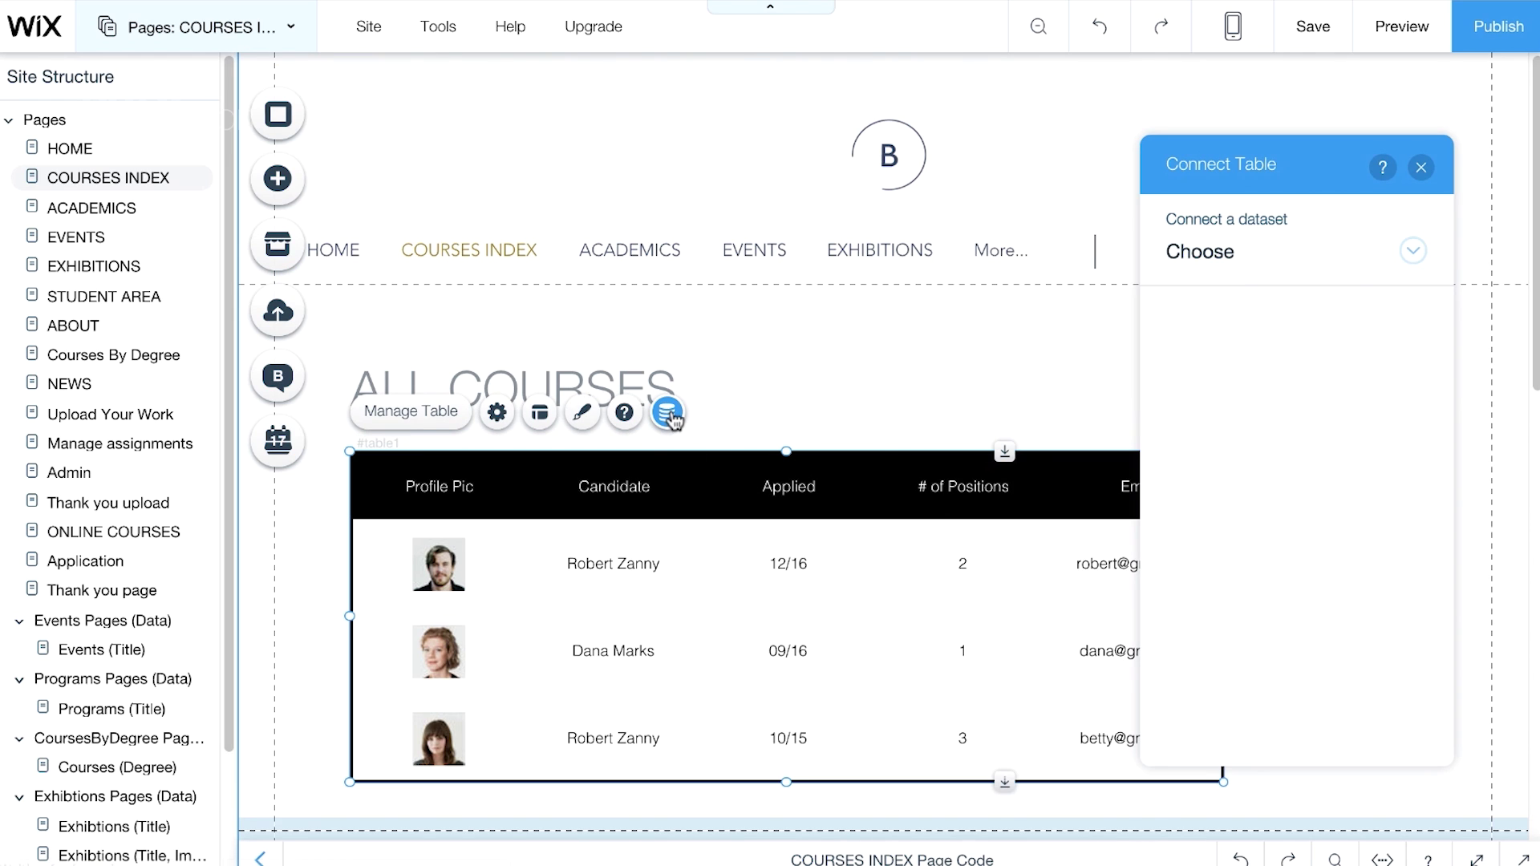
pyautogui.click(1411, 254)
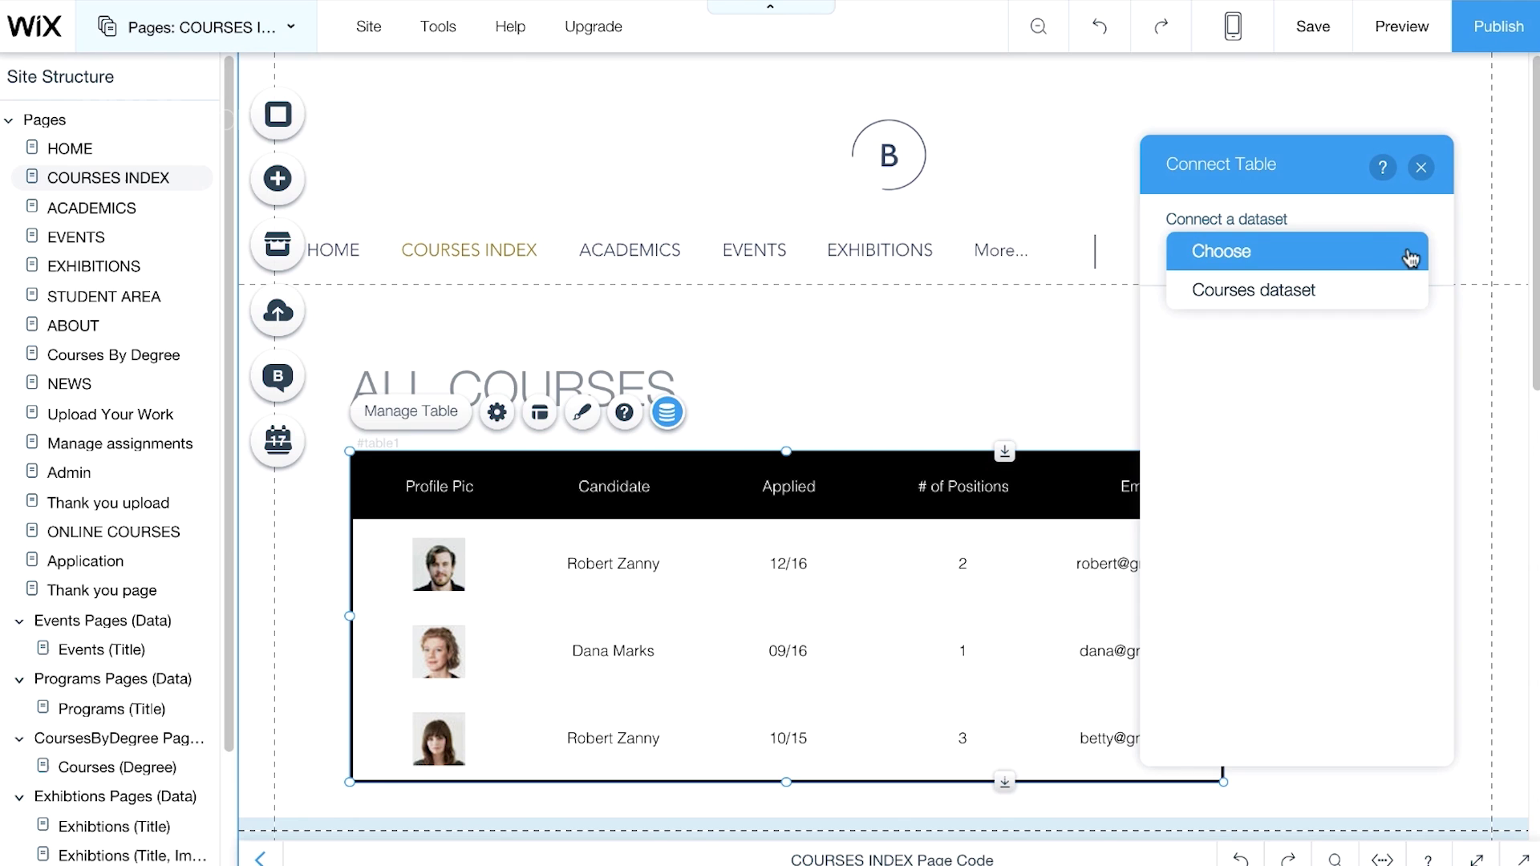
pyautogui.click(1393, 292)
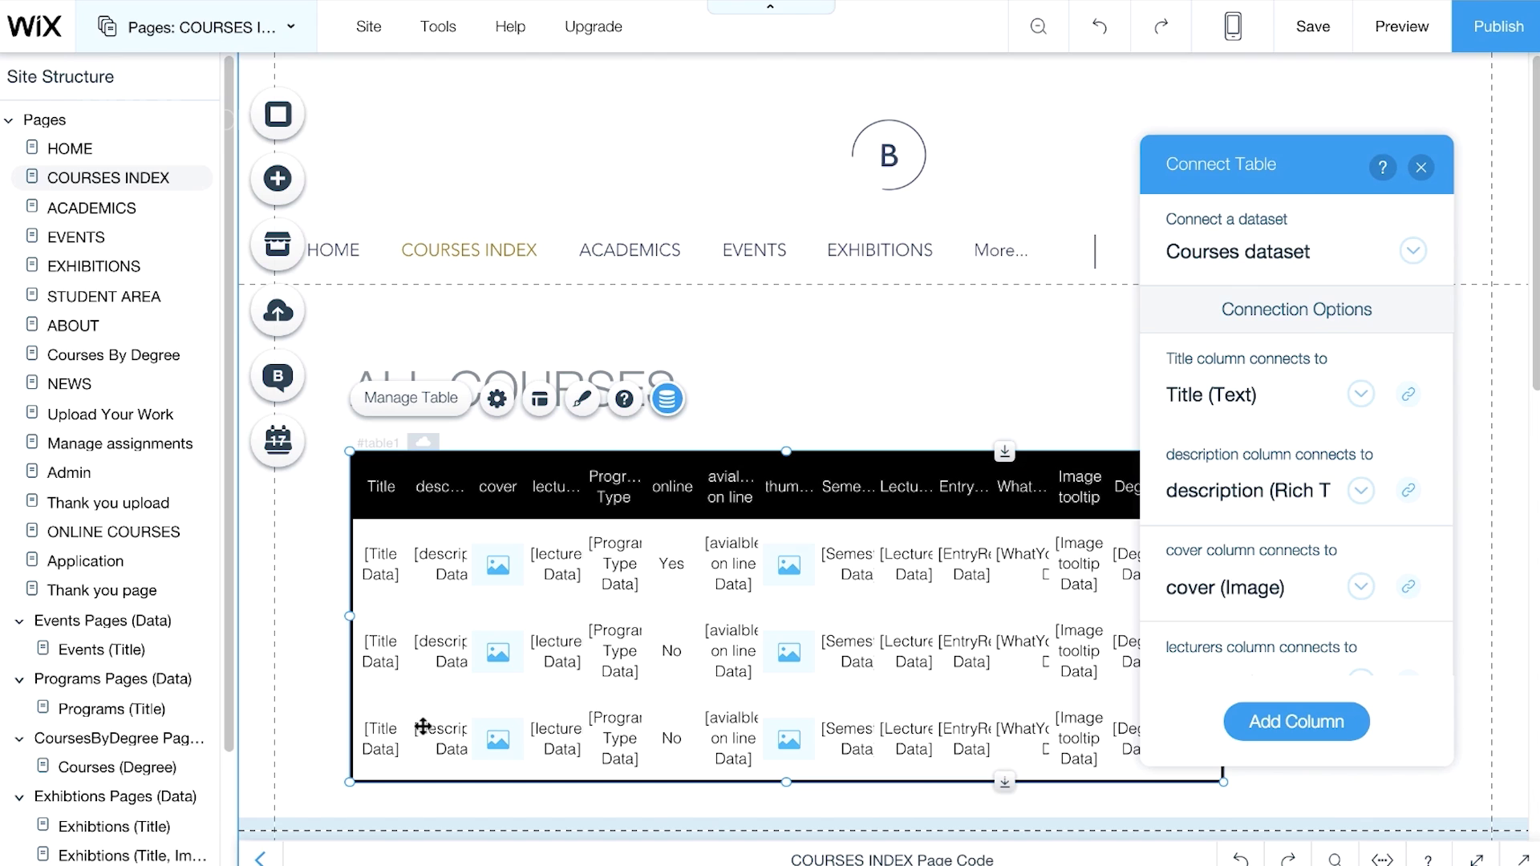
# Delete the description and cover columns from the courses table
pyautogui.click(415, 402)
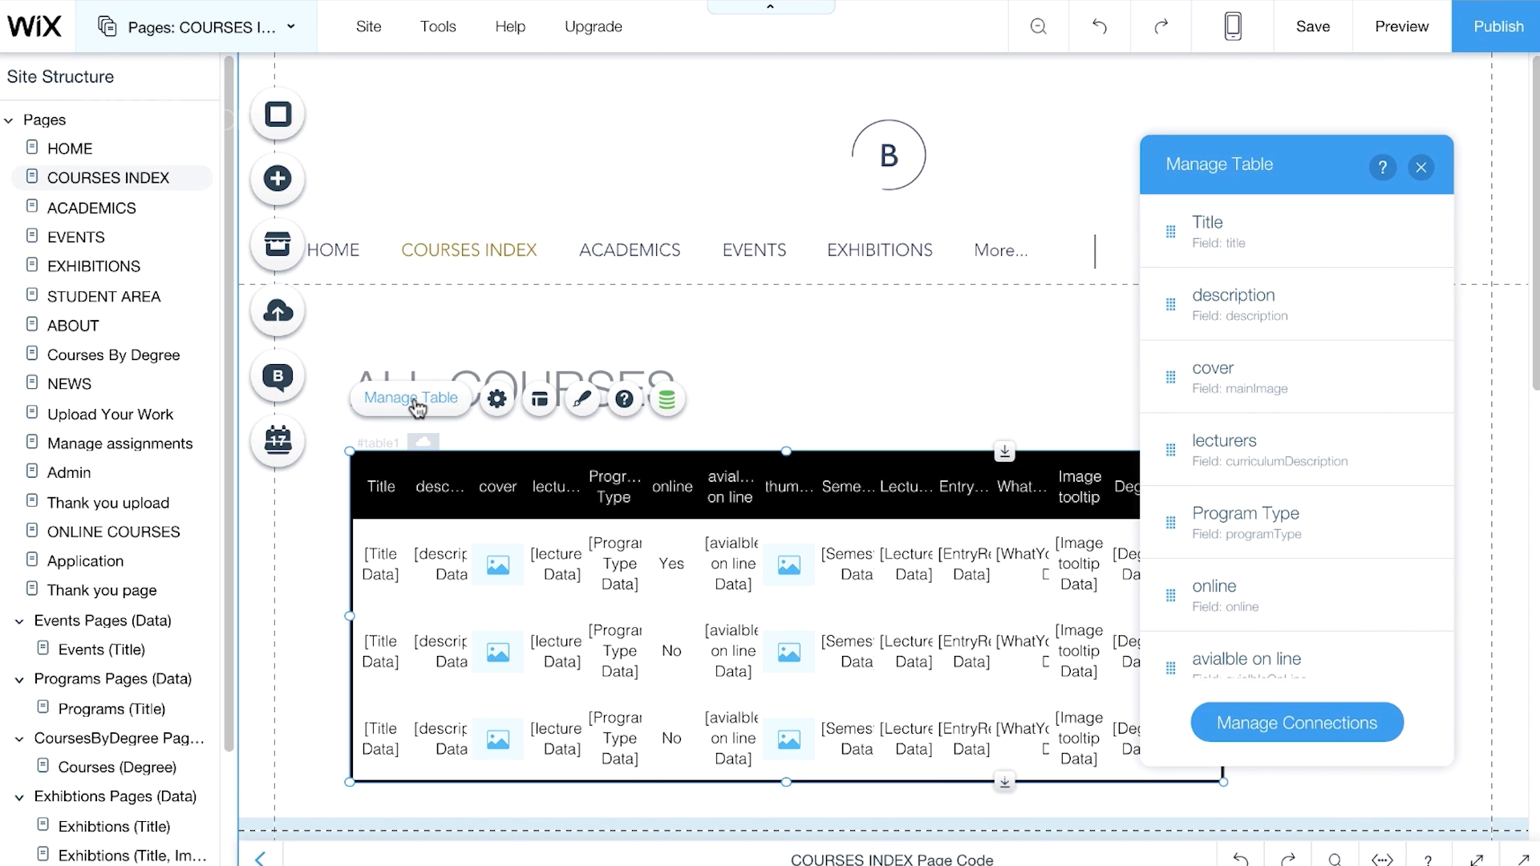
pyautogui.moveTo(1418, 314)
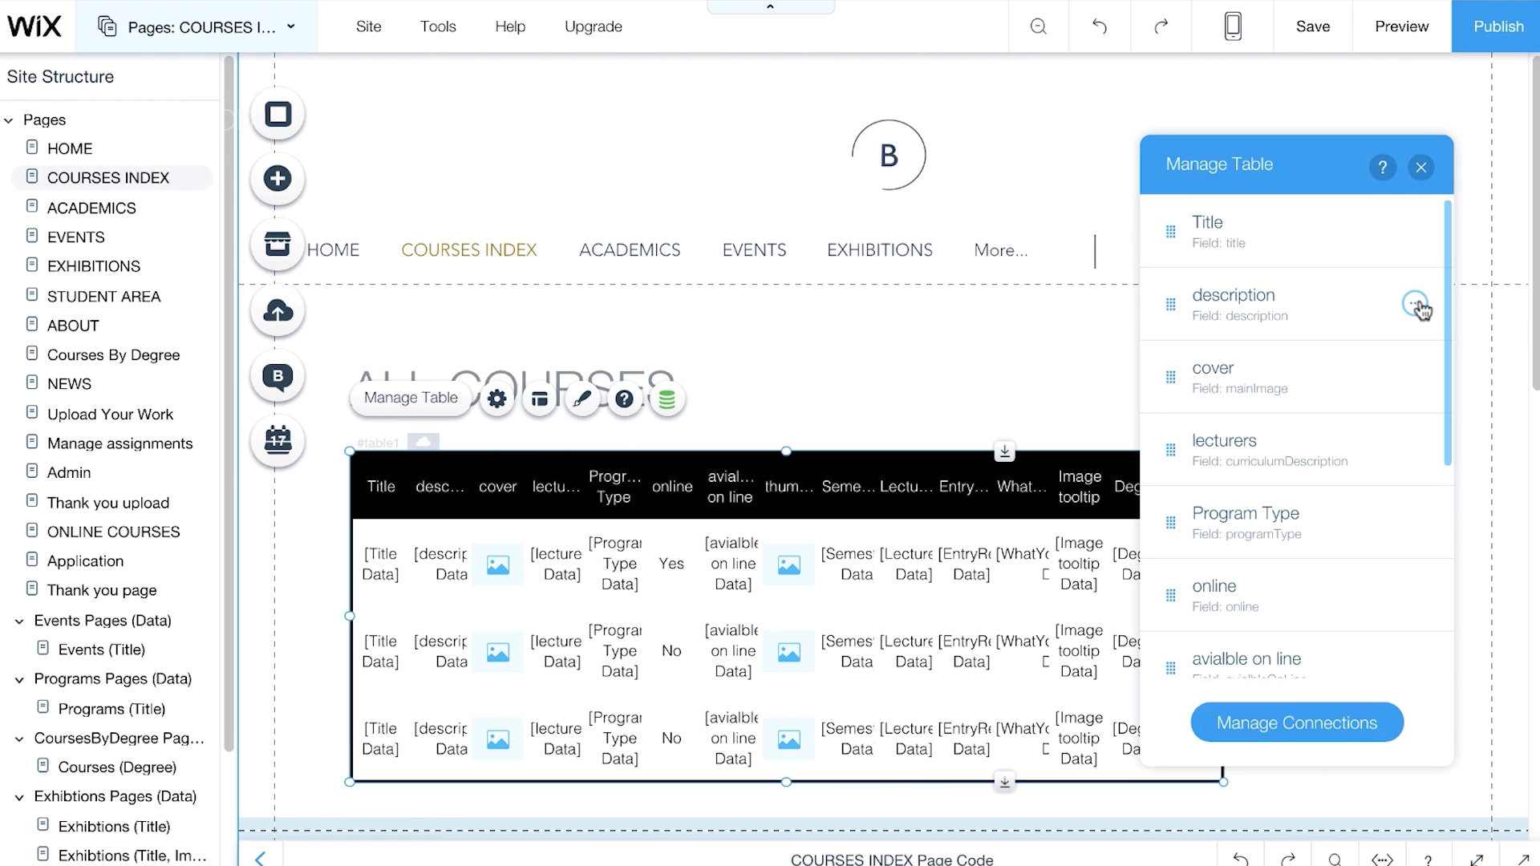
pyautogui.click(1417, 306)
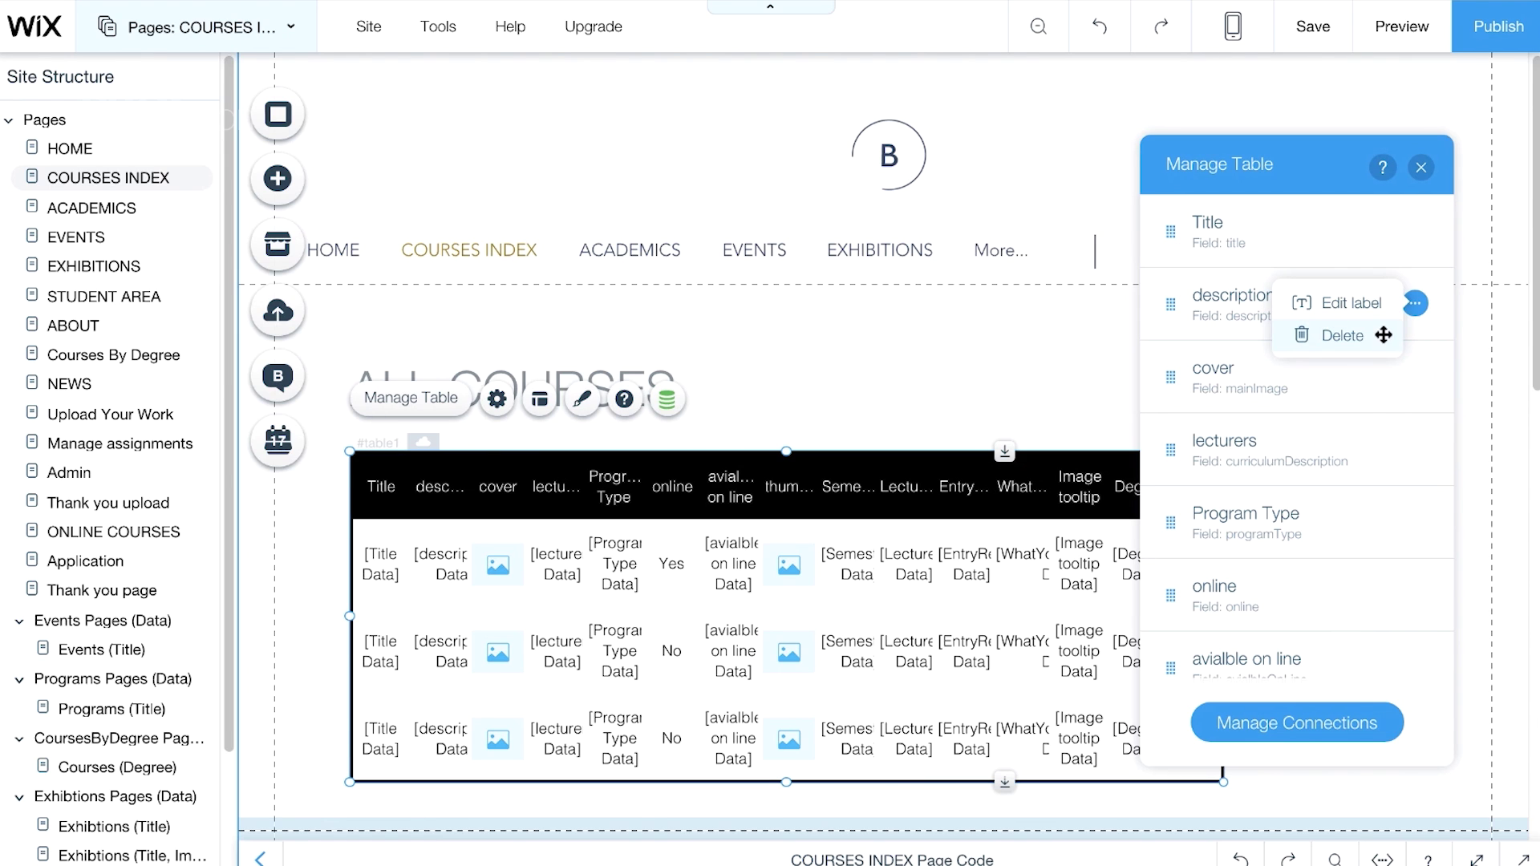
pyautogui.click(1385, 334)
pyautogui.click(1414, 303)
pyautogui.click(1377, 340)
# Delete the online, avialble on line and thumbnail columns from the courses table
pyautogui.click(1415, 447)
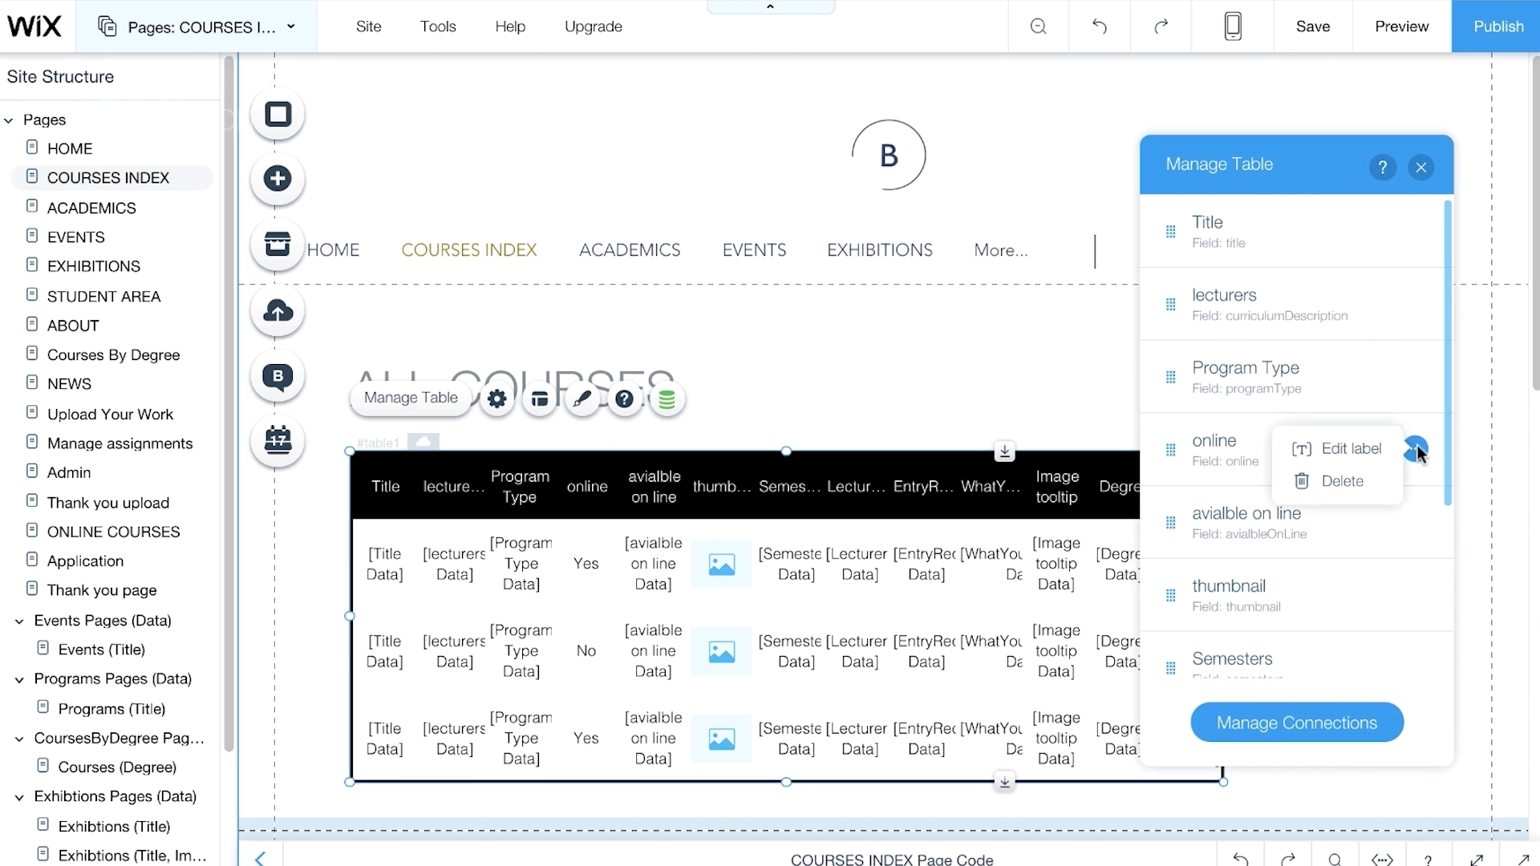
pyautogui.click(1363, 481)
pyautogui.click(1415, 448)
pyautogui.click(1363, 481)
pyautogui.click(1415, 448)
pyautogui.click(1385, 485)
# Delete every column that follows Semesters, keeping Title, lecturers, Program Type and Semesters in the courses table
pyautogui.click(1415, 518)
pyautogui.click(1385, 553)
pyautogui.click(1415, 518)
pyautogui.click(1385, 554)
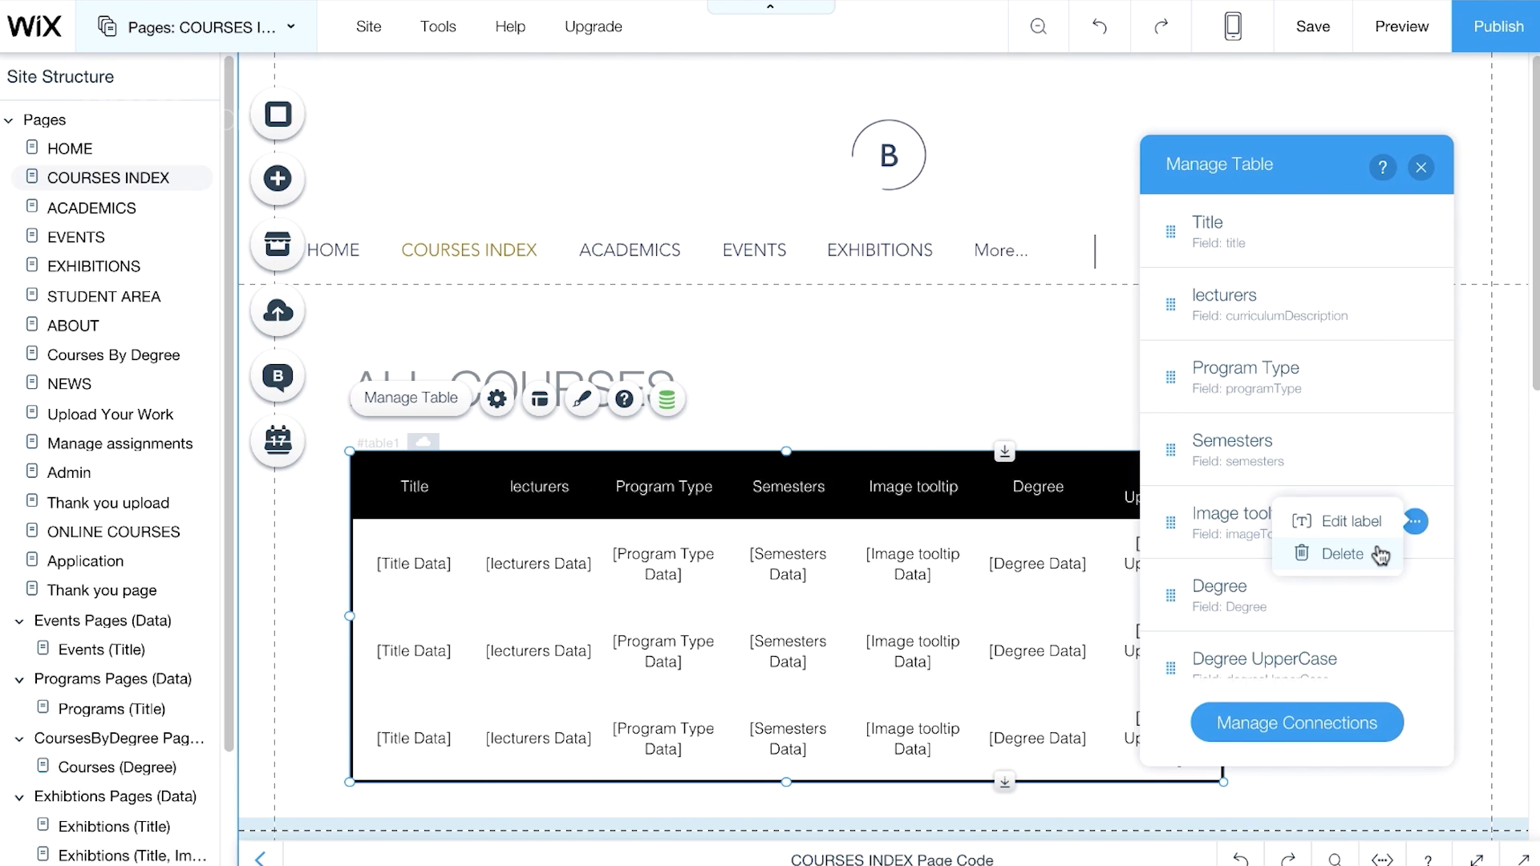
pyautogui.click(1385, 553)
pyautogui.click(1415, 519)
pyautogui.click(1385, 554)
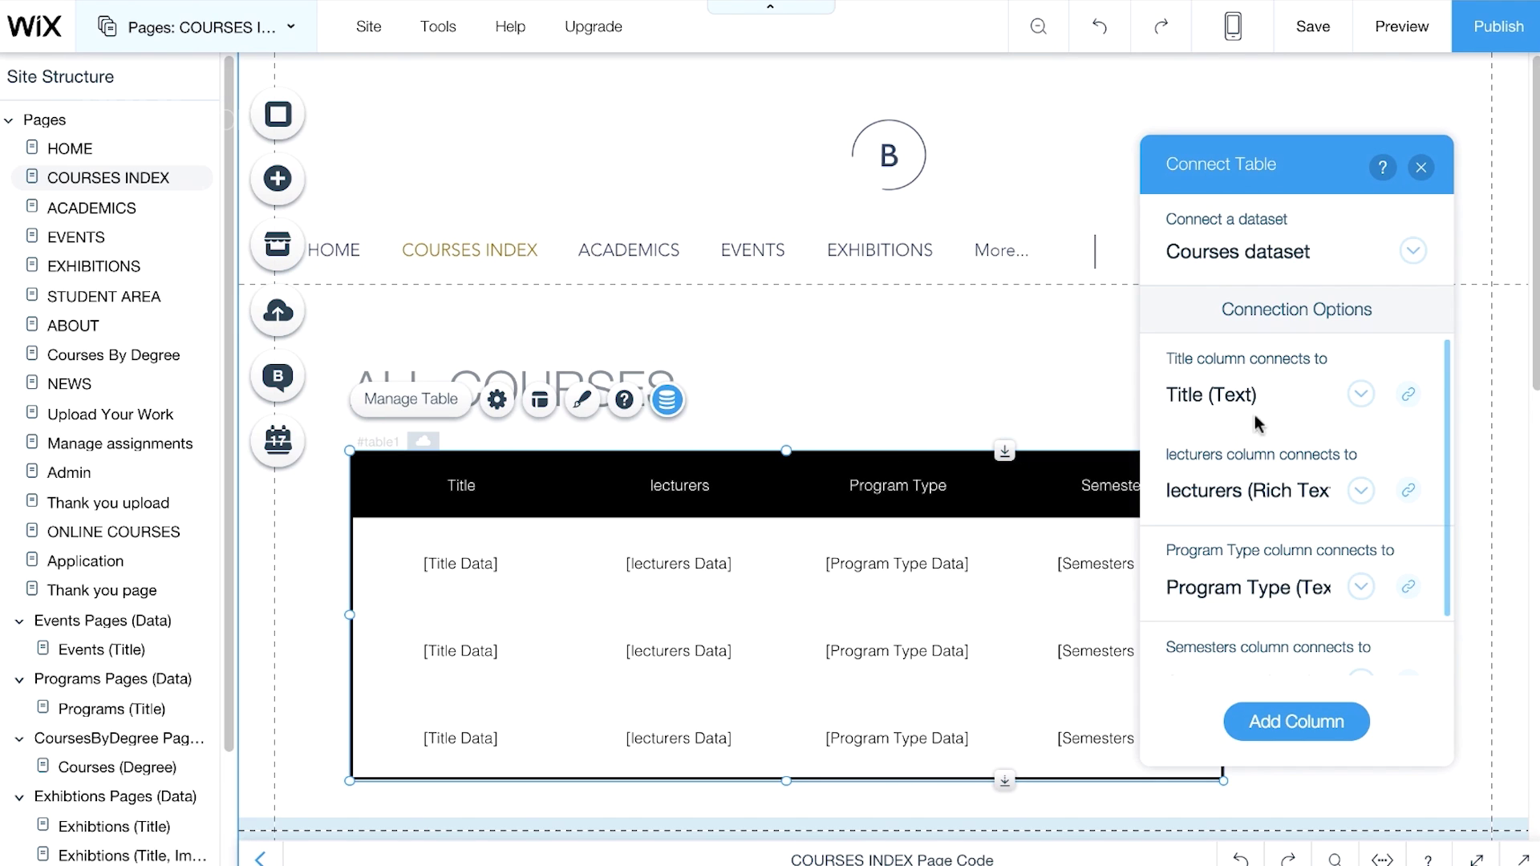
# Link the table's Title column to the Courses (Title) dynamic page and look through the table's design and layout options
pyautogui.click(1409, 395)
pyautogui.click(1412, 486)
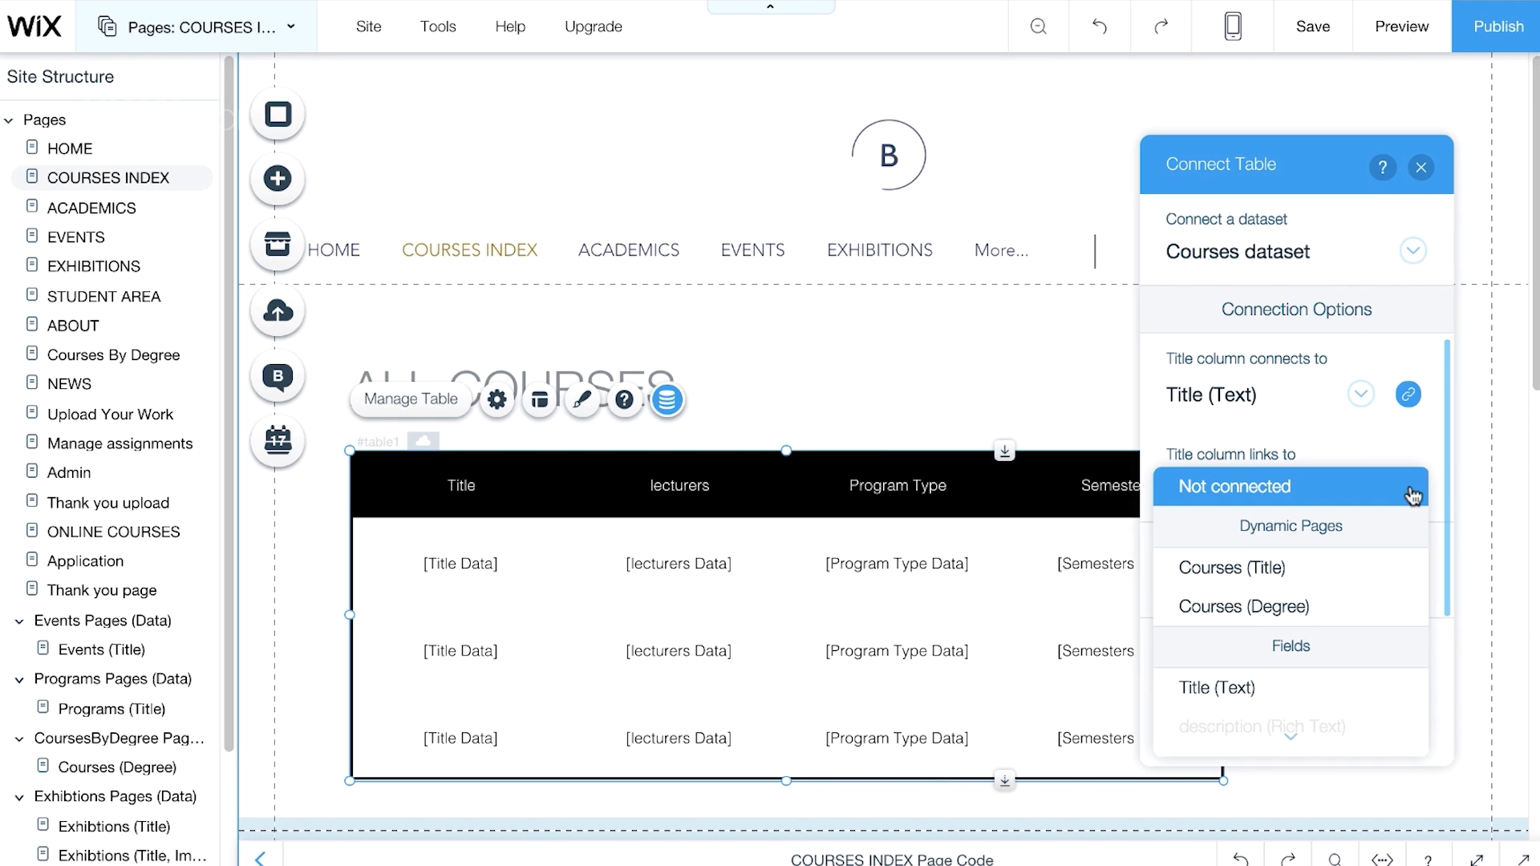
pyautogui.click(1375, 568)
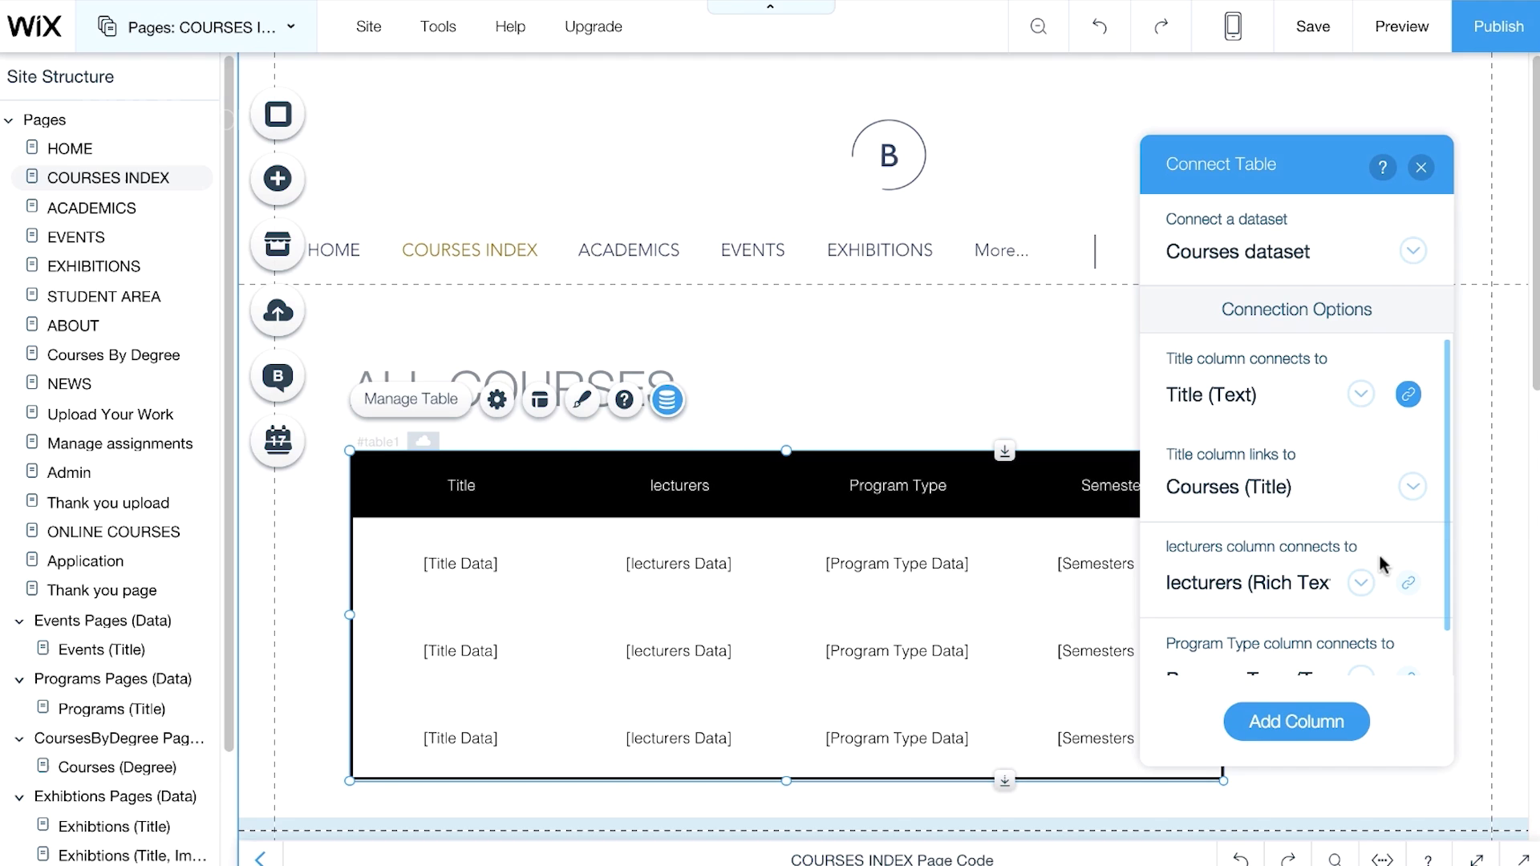
pyautogui.click(582, 400)
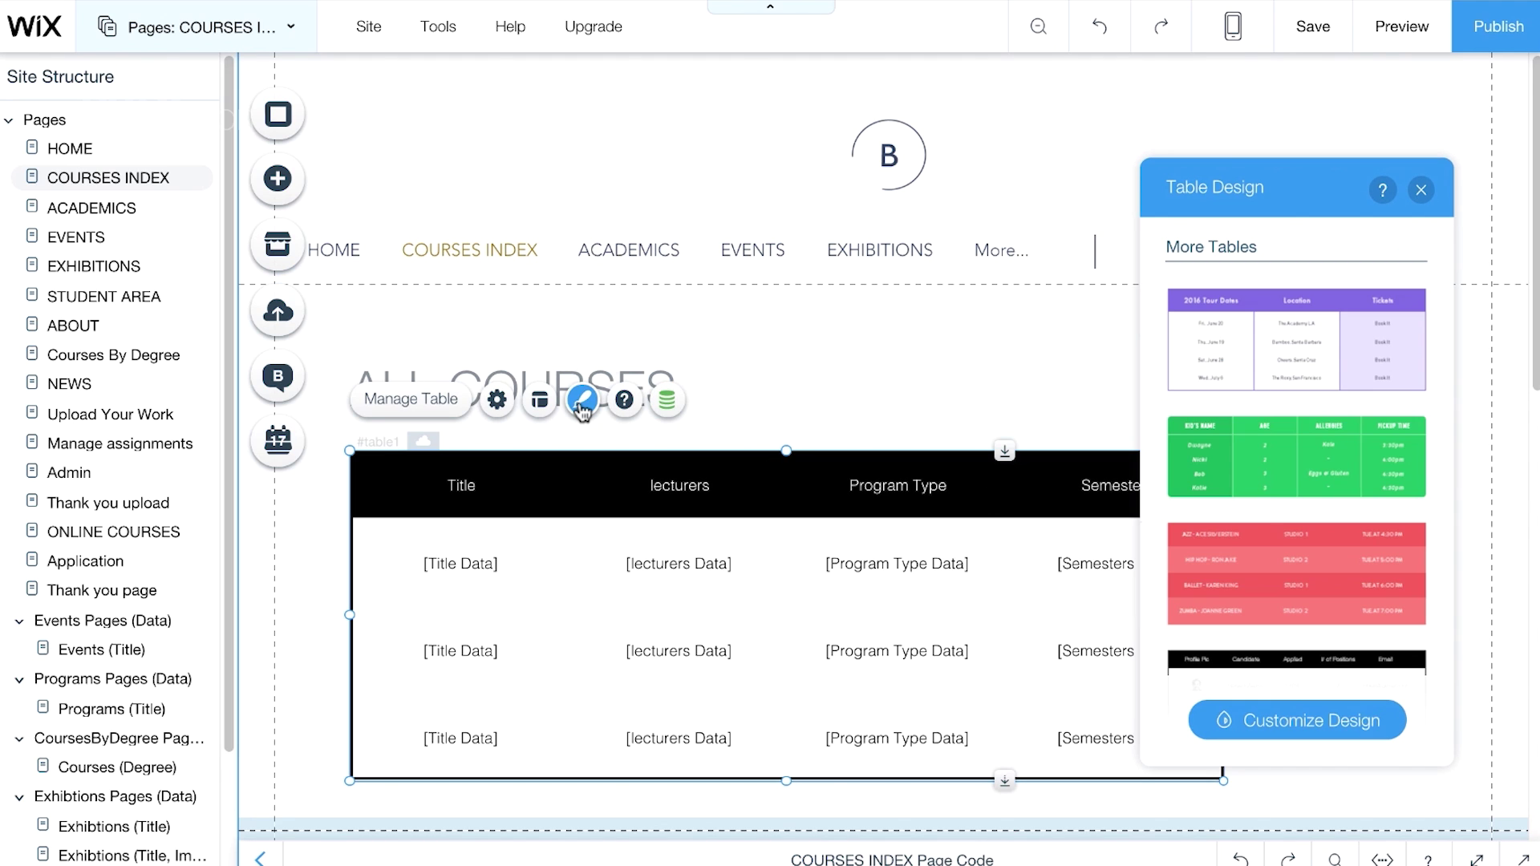
pyautogui.click(541, 405)
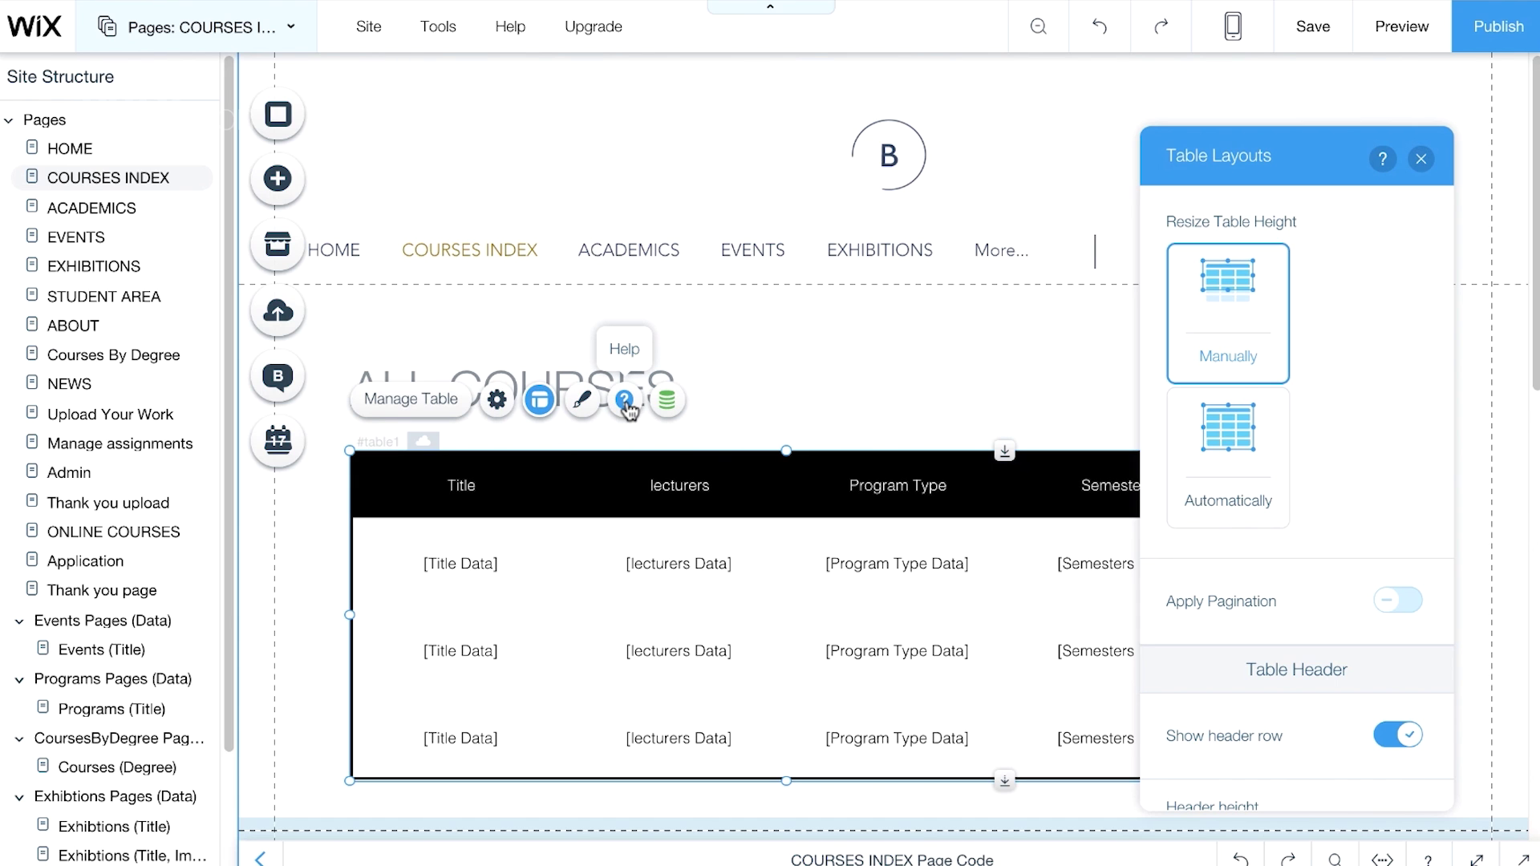
# Preview the ALL COURSES table and follow the VISUAL EDITING row to examine its course page
pyautogui.click(1410, 34)
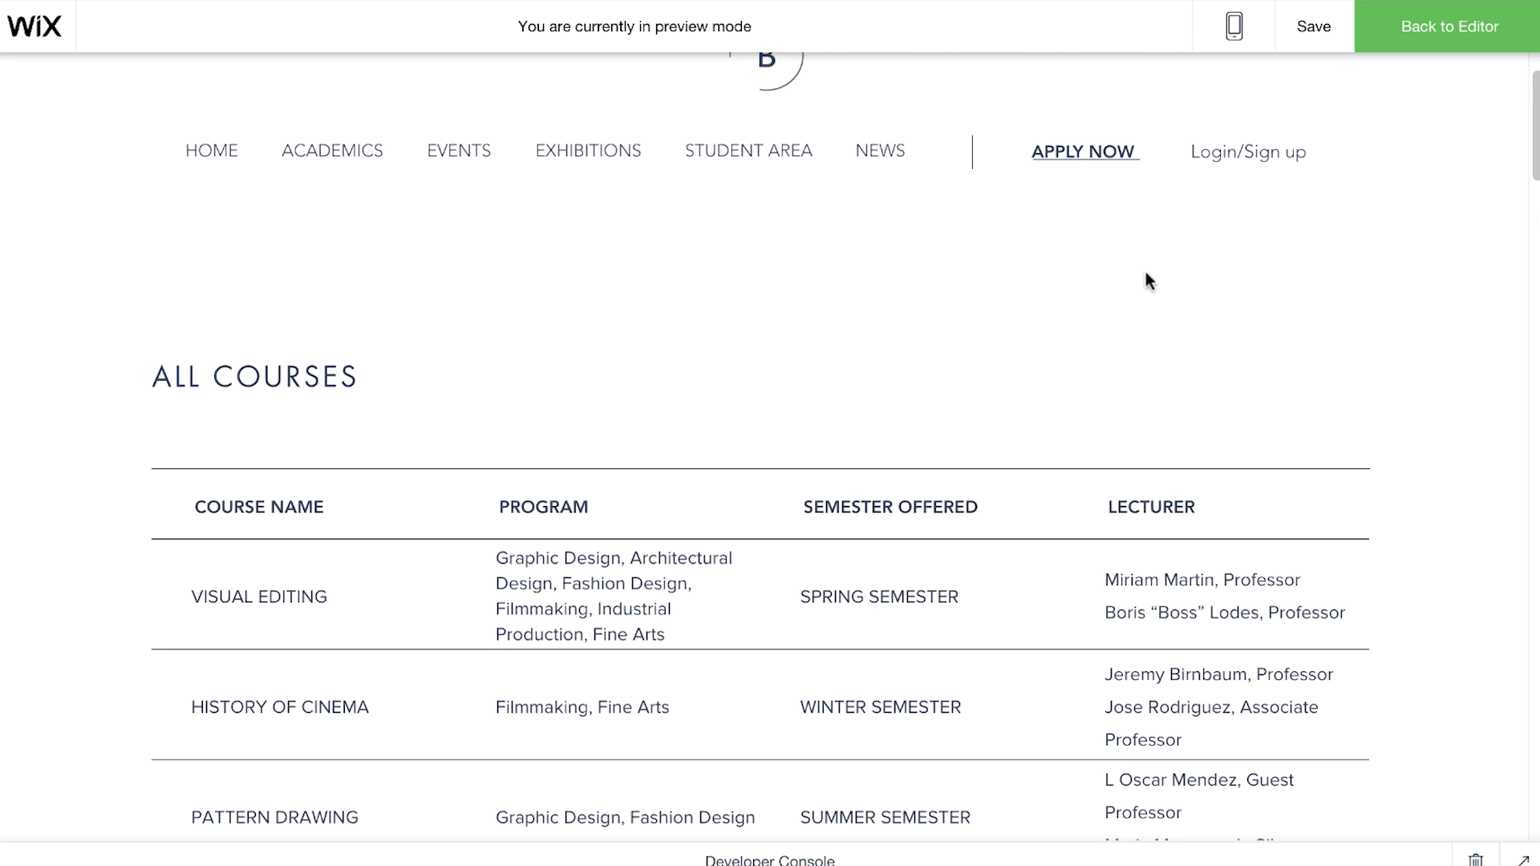
pyautogui.scroll(-2, 945, 347)
pyautogui.scroll(-3, 945, 352)
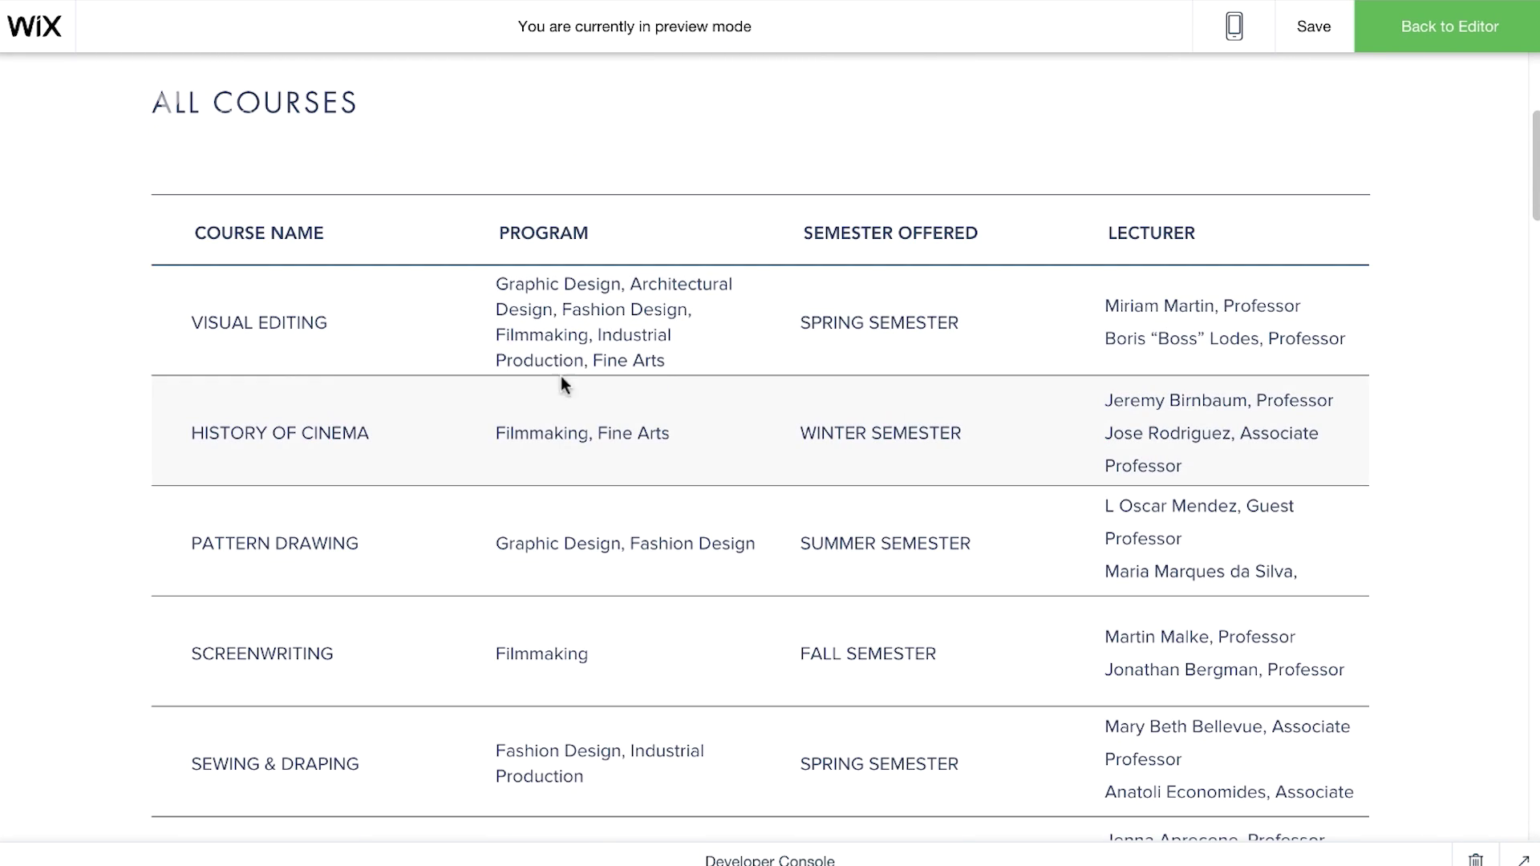
pyautogui.click(282, 332)
pyautogui.scroll(-8, 373, 322)
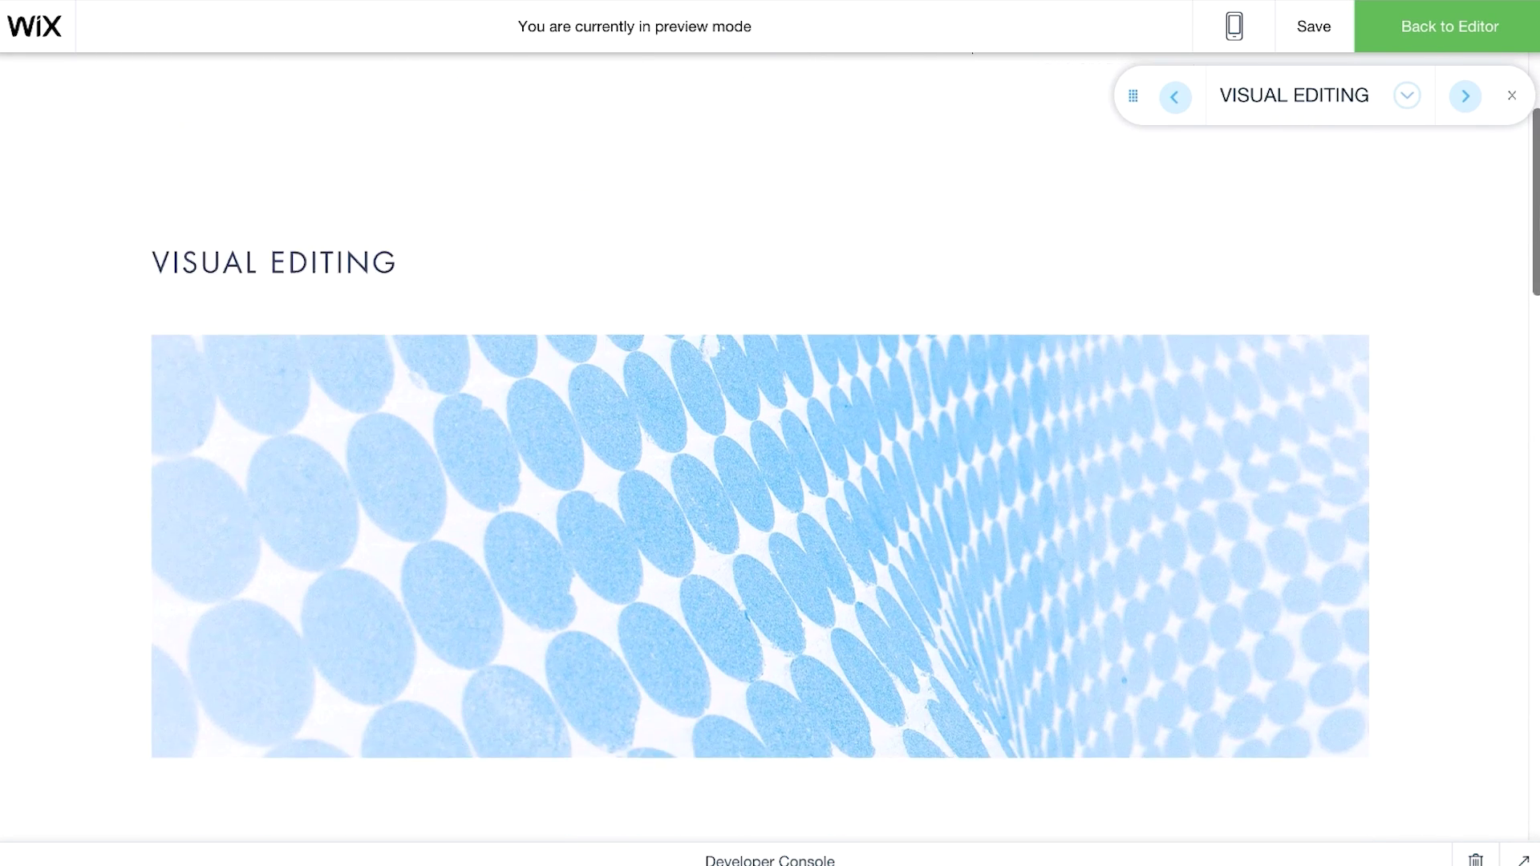
pyautogui.scroll(-13, 1143, 772)
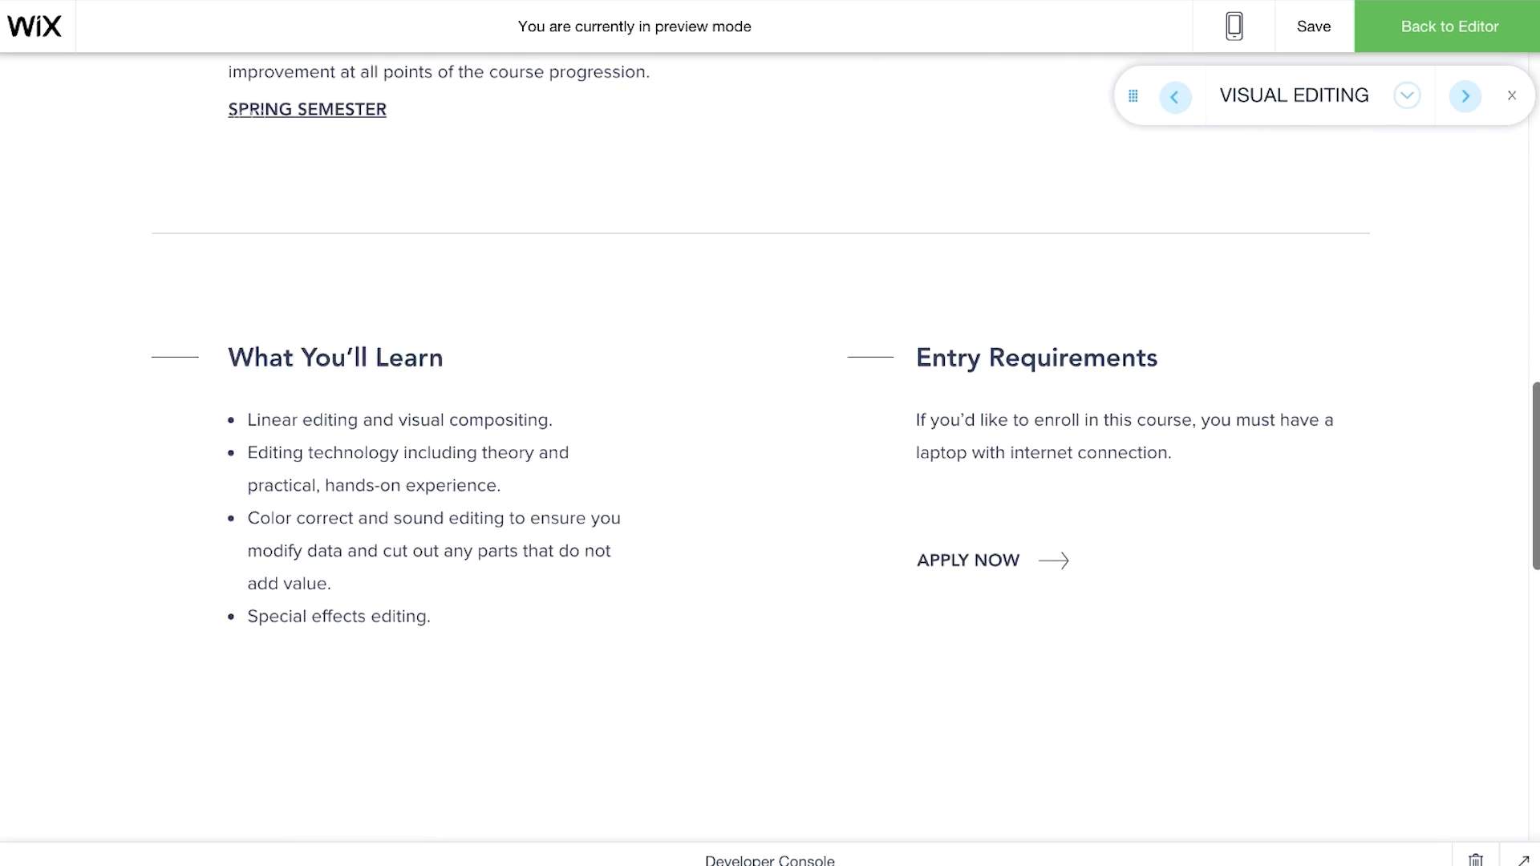
pyautogui.click(1143, 766)
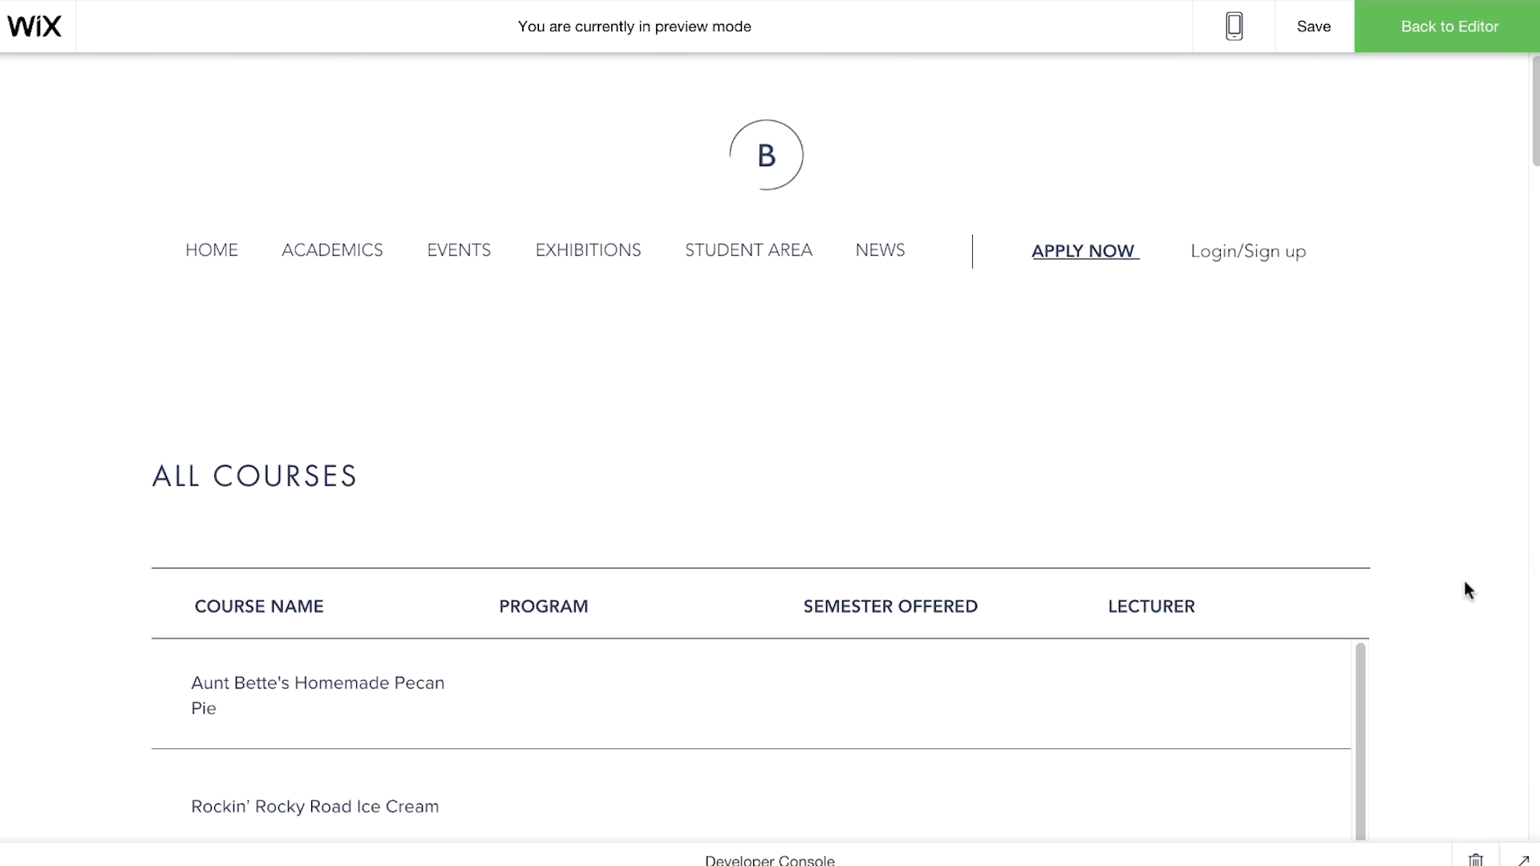
# Return to the editor, publish the site and dismiss the publishing confirmation
pyautogui.click(1444, 41)
pyautogui.click(1505, 39)
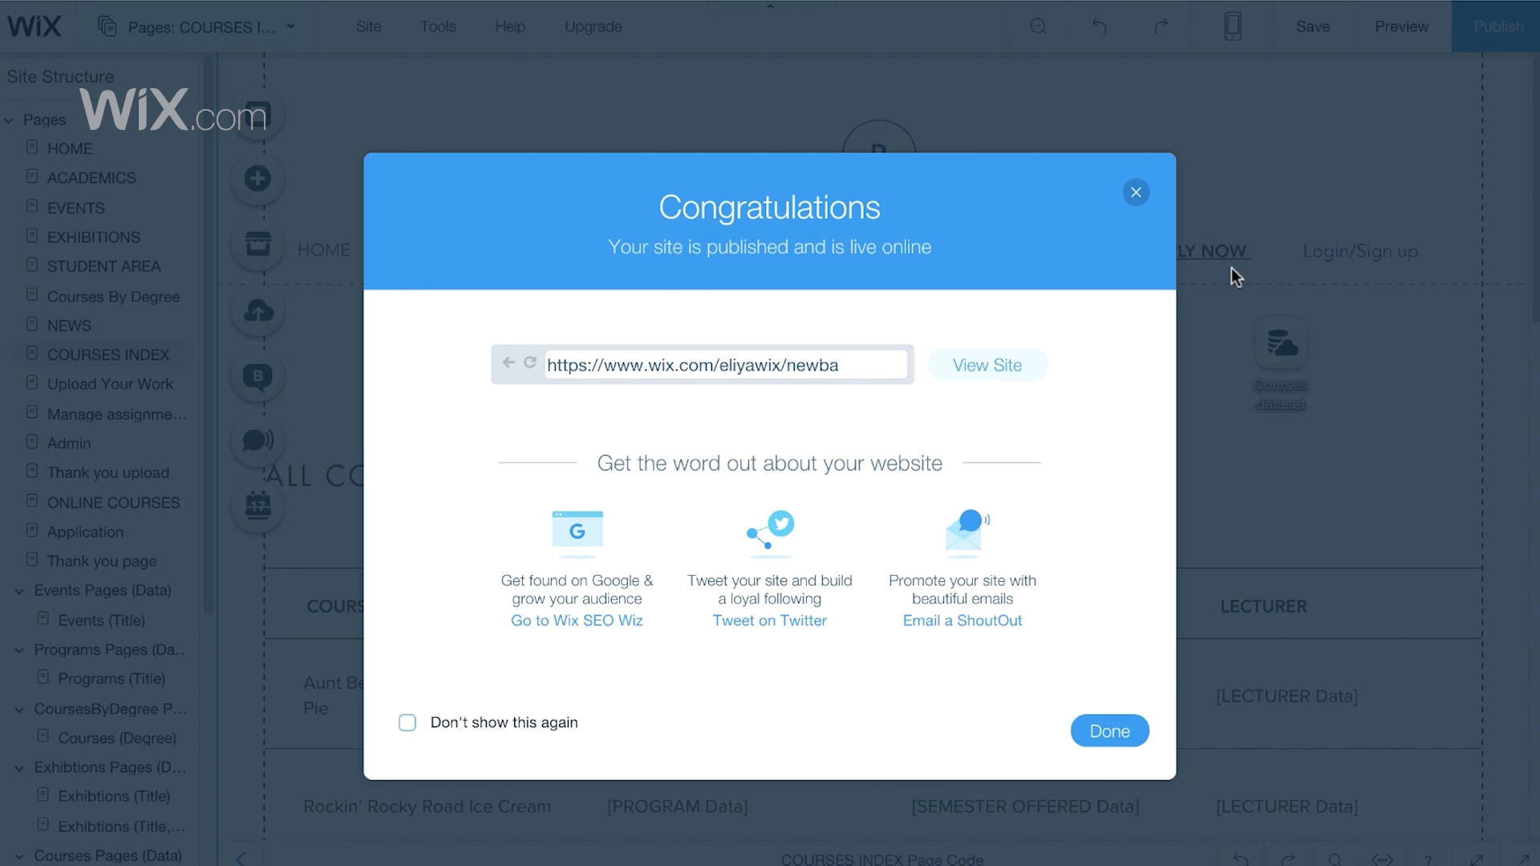
pyautogui.click(1119, 733)
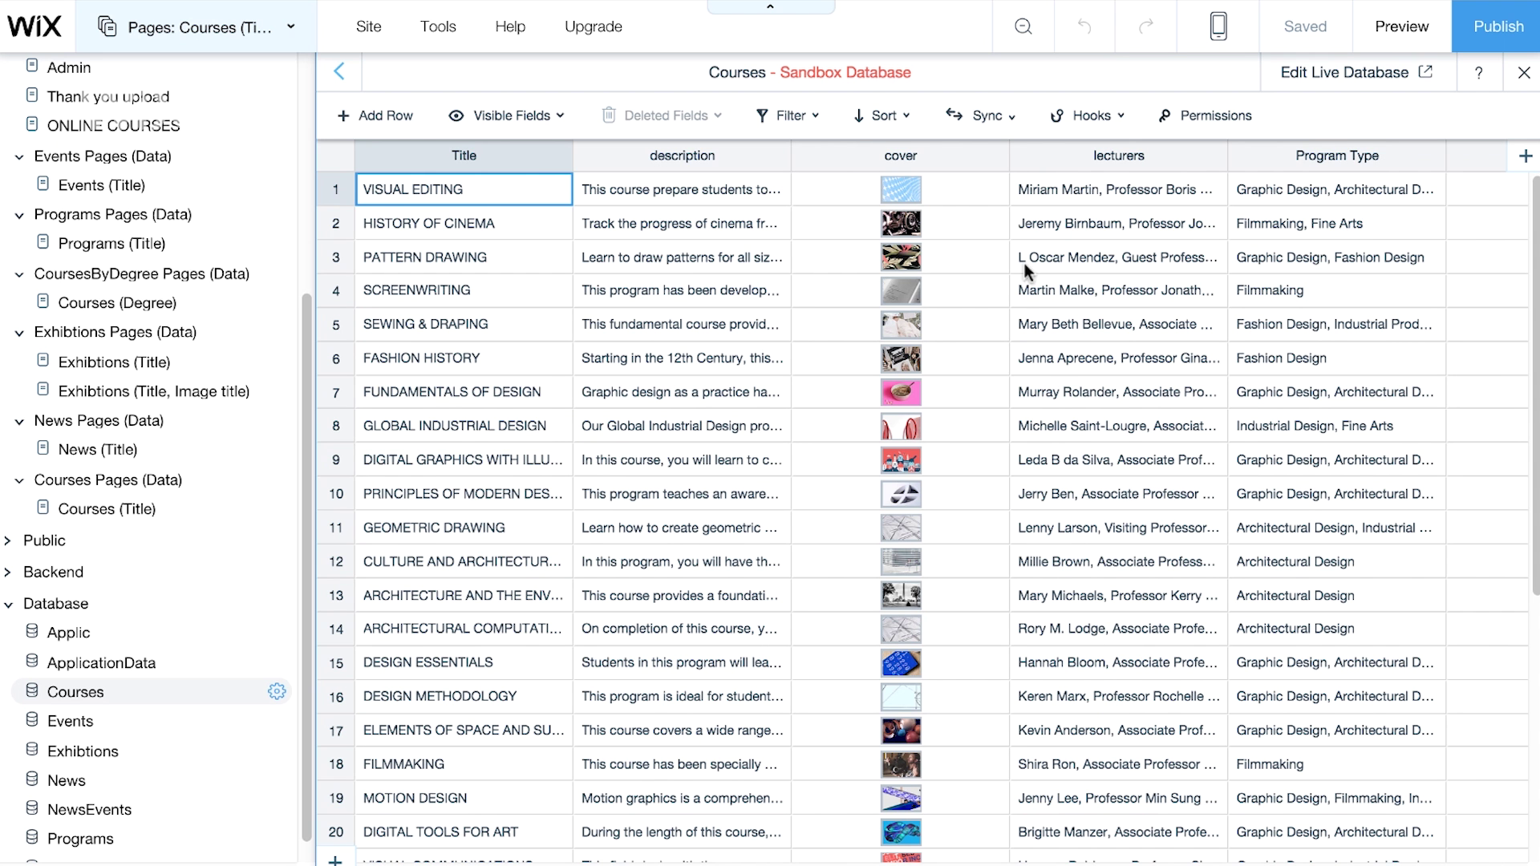
# Copy all items of the Courses collection from the sandbox to Live and examine its rows in the live database
pyautogui.click(988, 117)
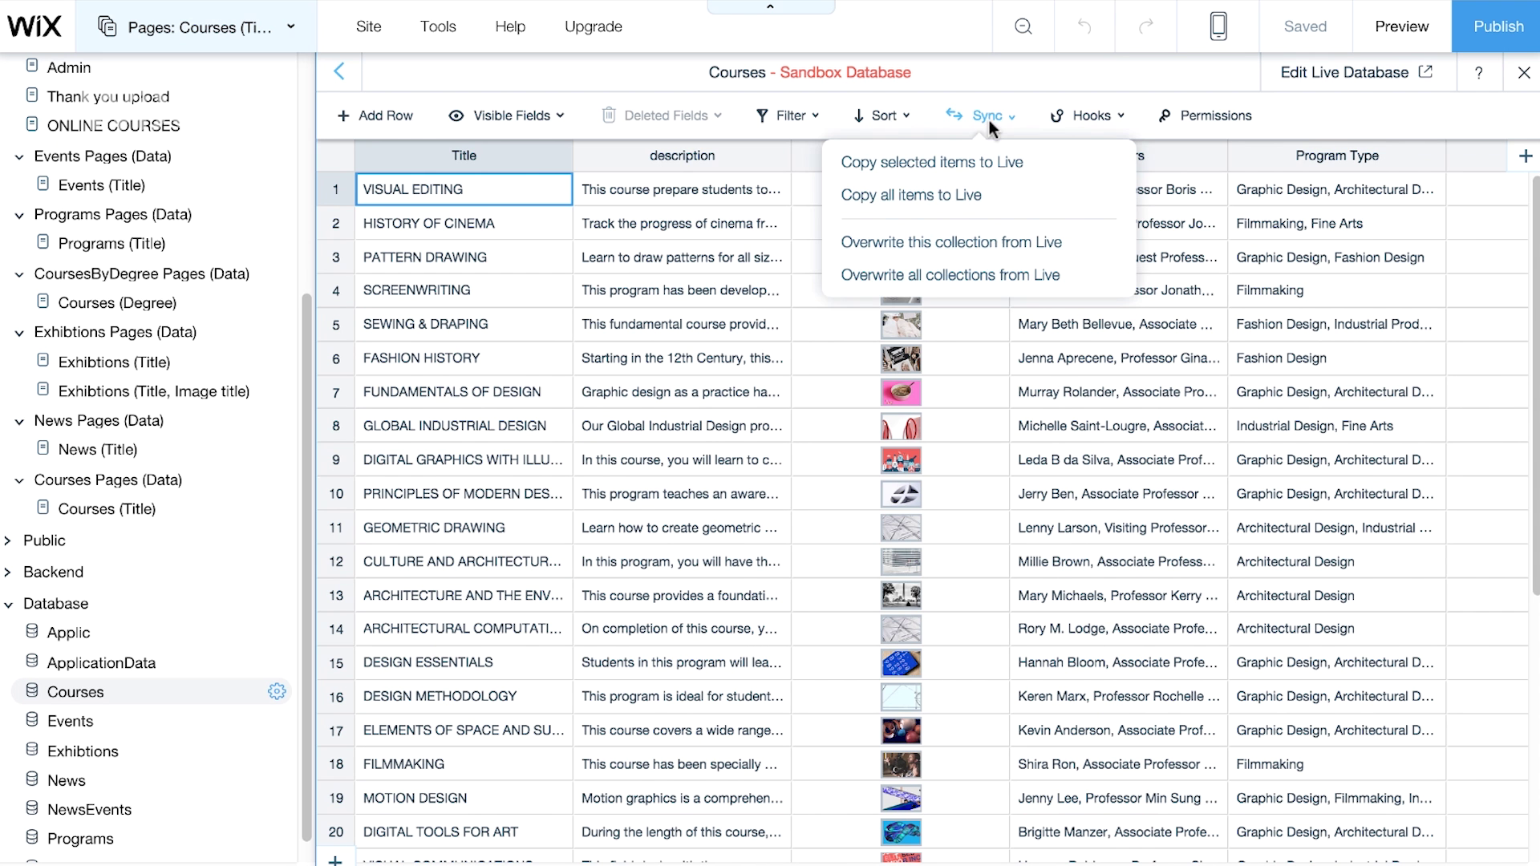
pyautogui.click(951, 193)
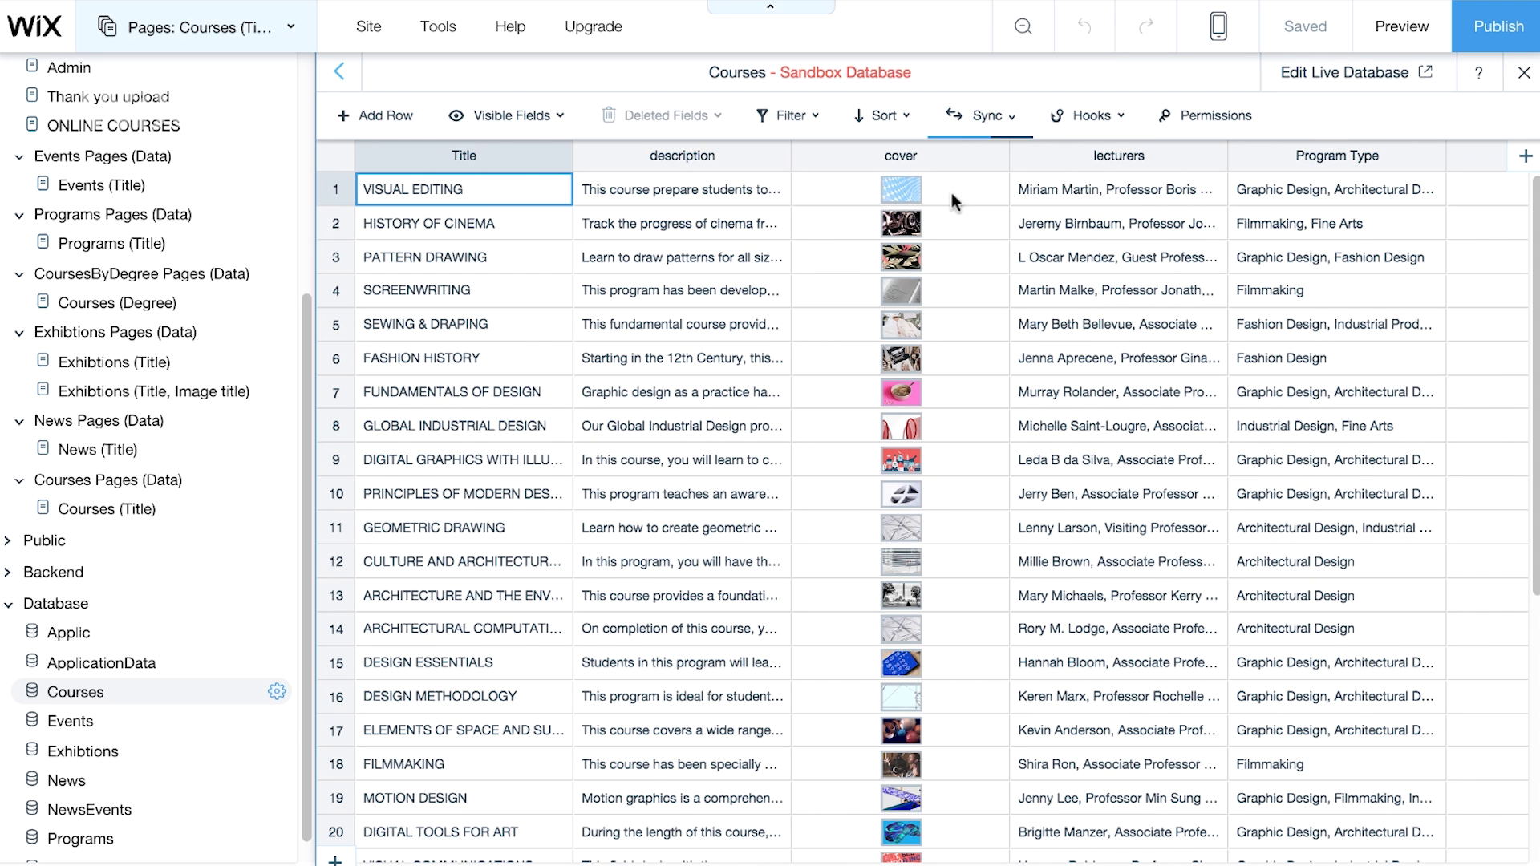
pyautogui.click(1340, 71)
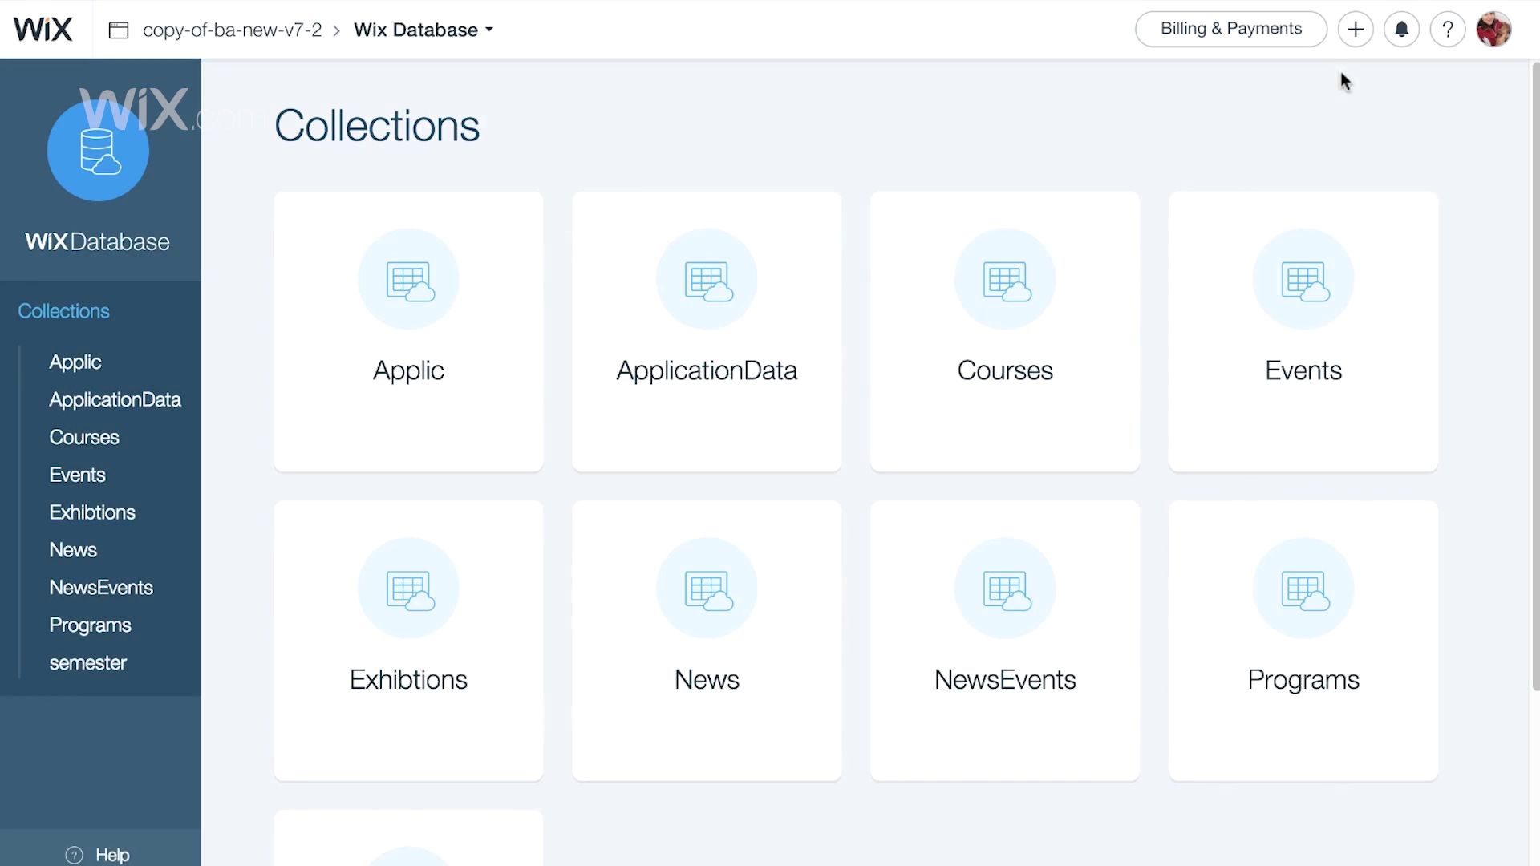
pyautogui.moveTo(1123, 301)
pyautogui.click(1005, 417)
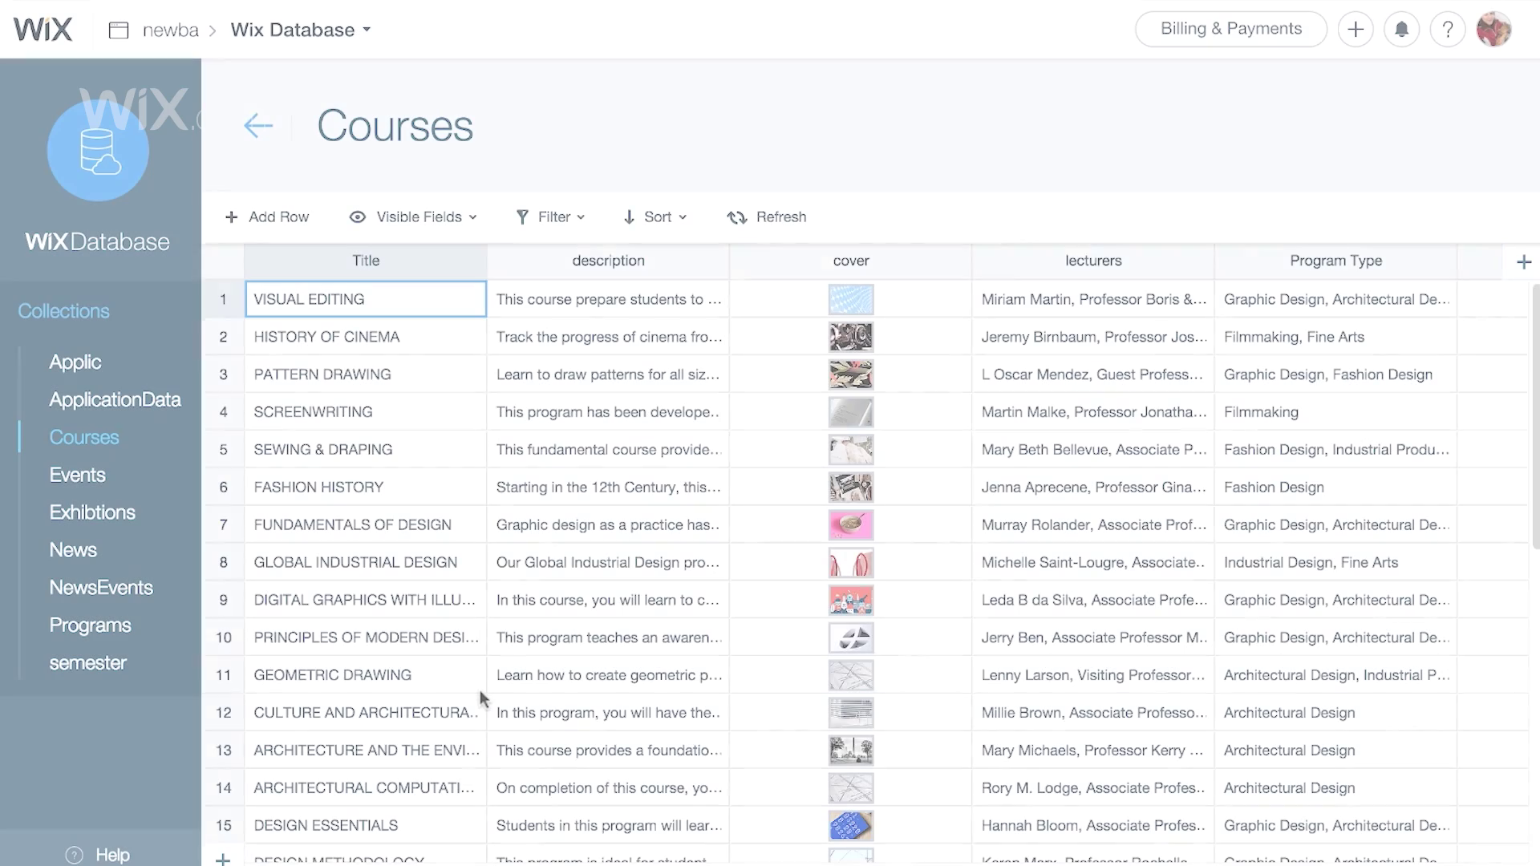
pyautogui.scroll(-3, 480, 691)
pyautogui.moveTo(1533, 488); pyautogui.dragTo(1526, 642)
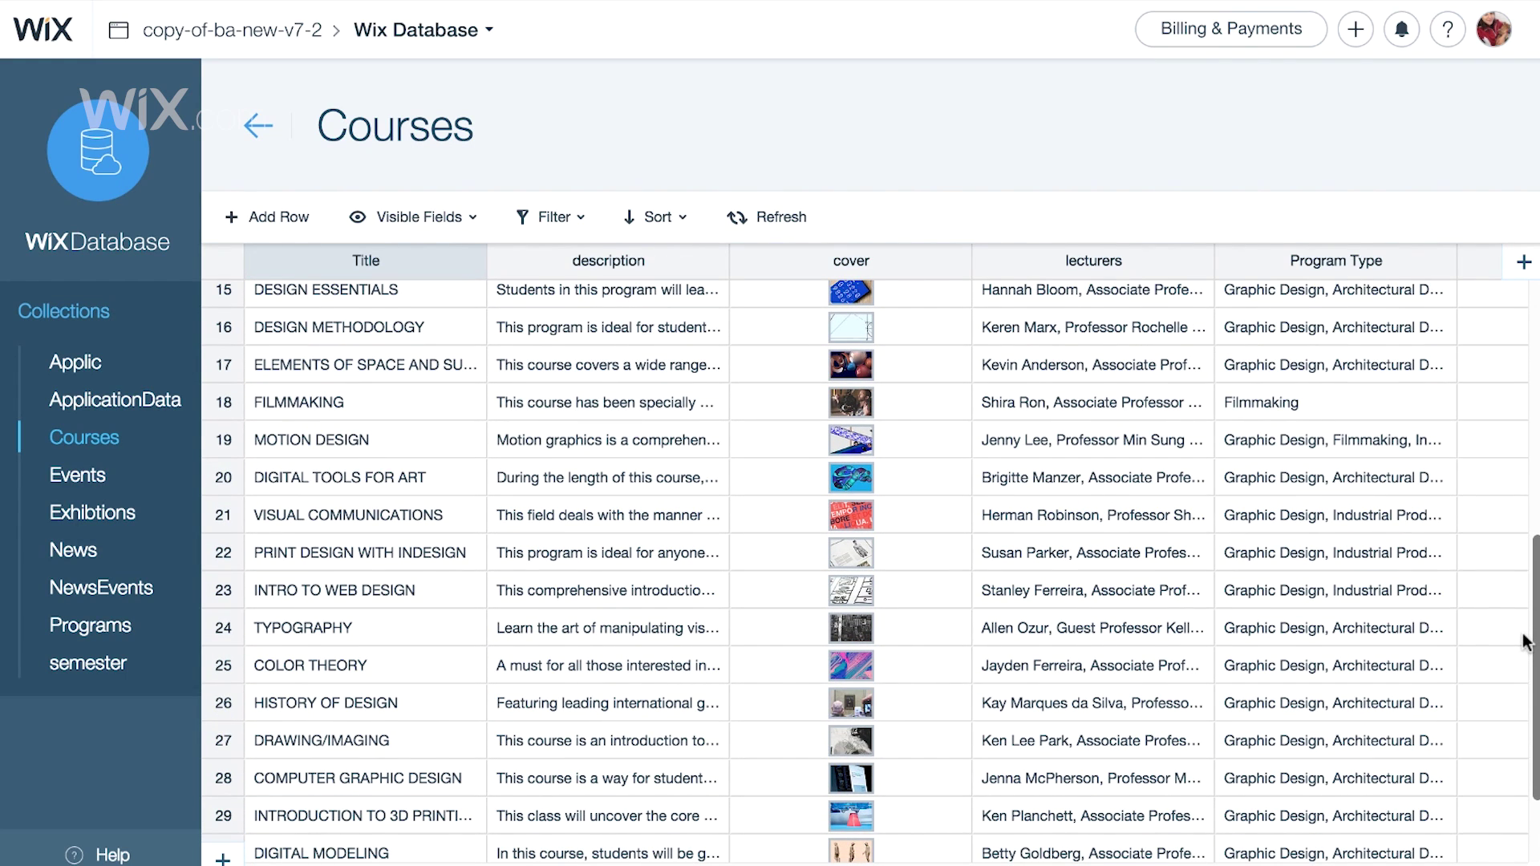